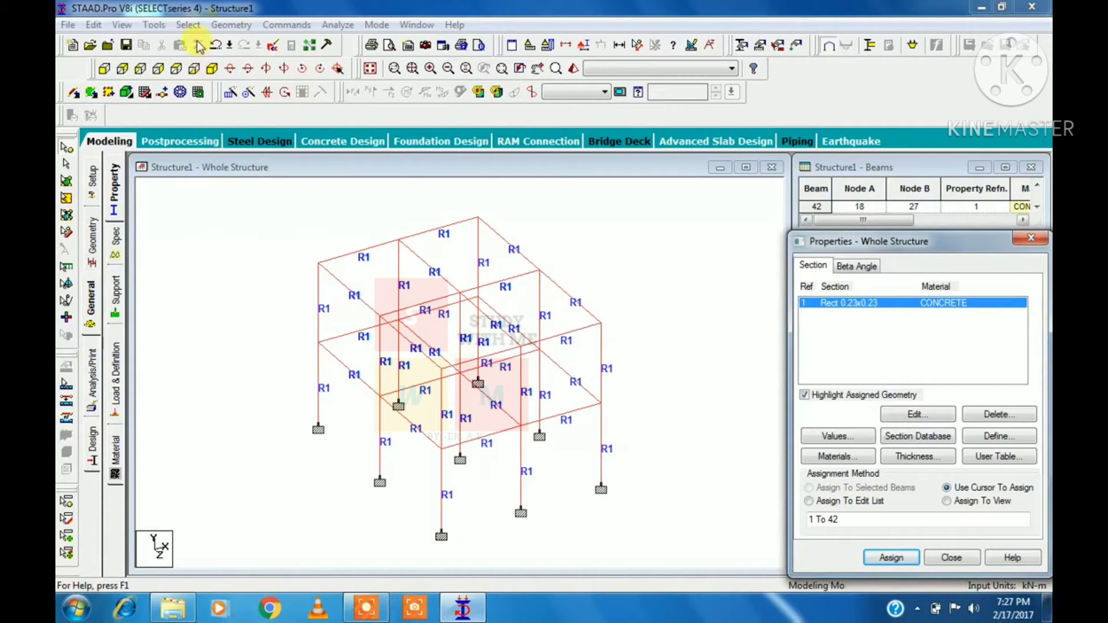
Check the model for multiple structures and highlight Structure 1 from the list of structures
click(188, 25)
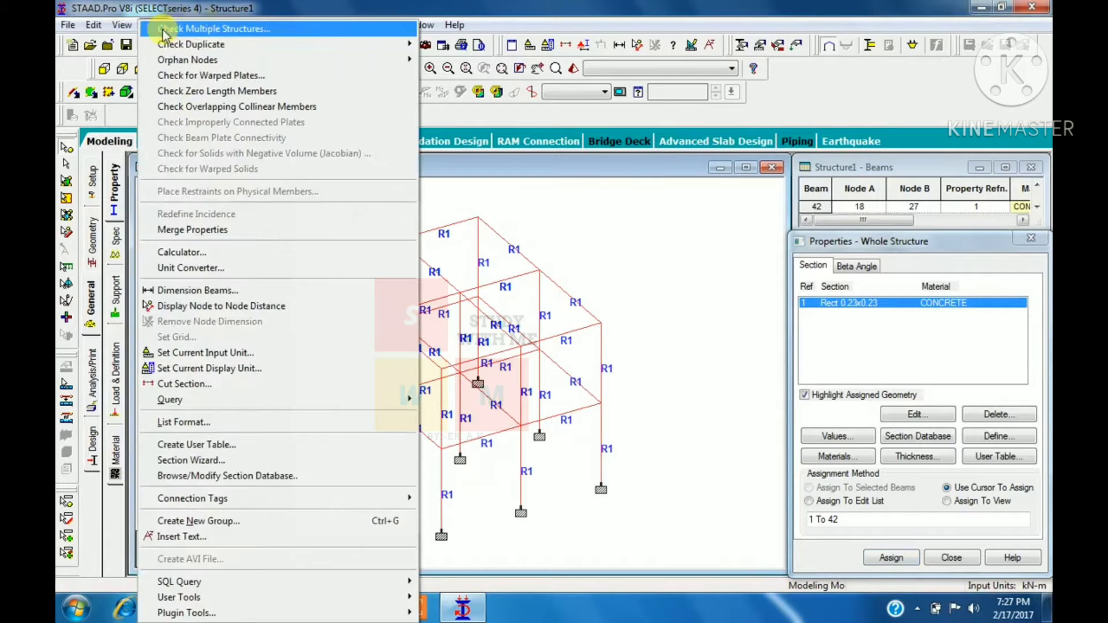
click(155, 25)
click(155, 24)
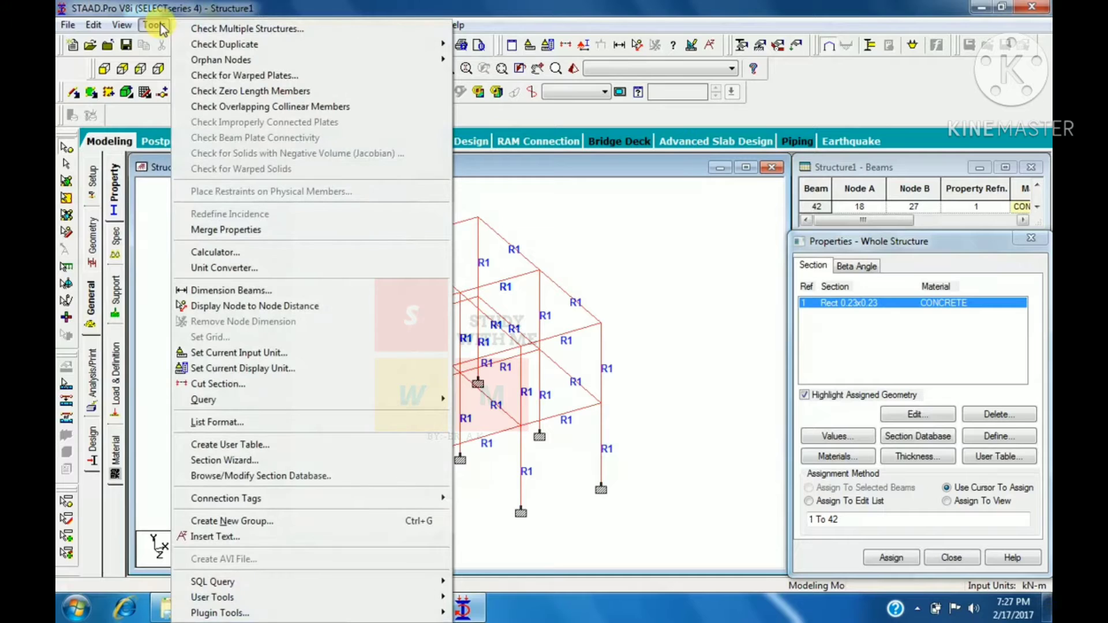
click(197, 30)
drag(254, 190, 292, 245)
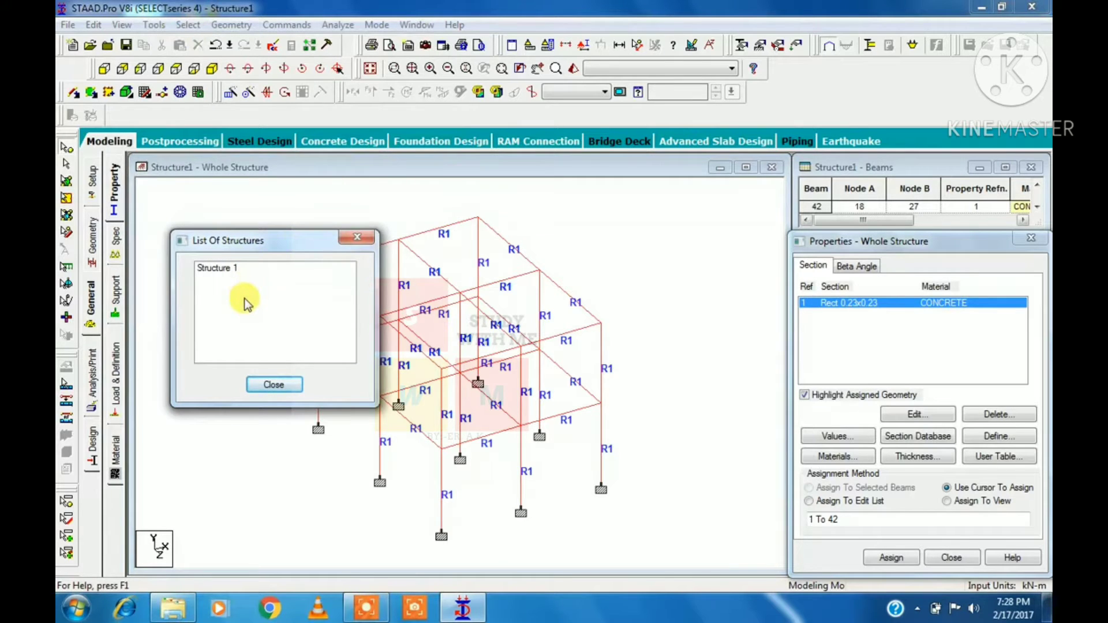
click(231, 269)
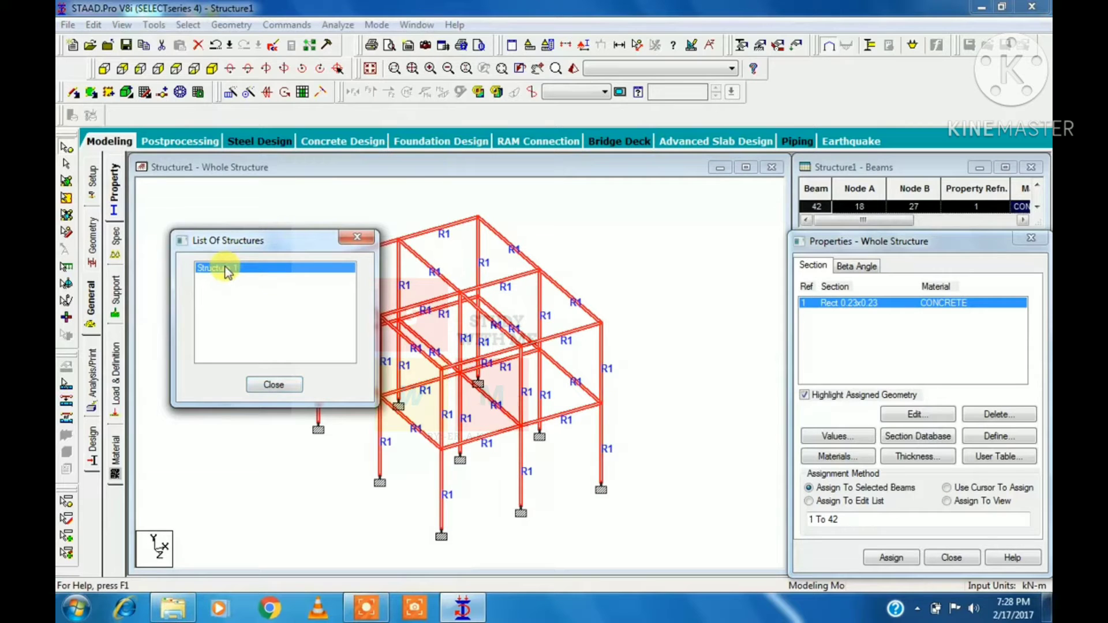
click(358, 238)
click(183, 205)
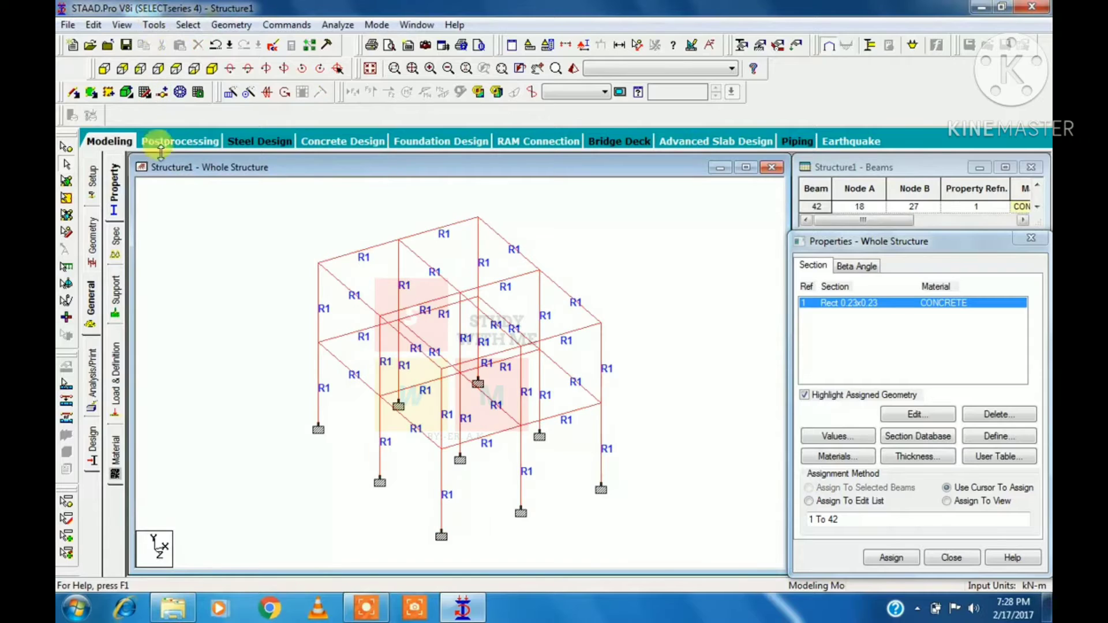
Check the whole structure for duplicate members
click(153, 26)
mouse_move(191, 47)
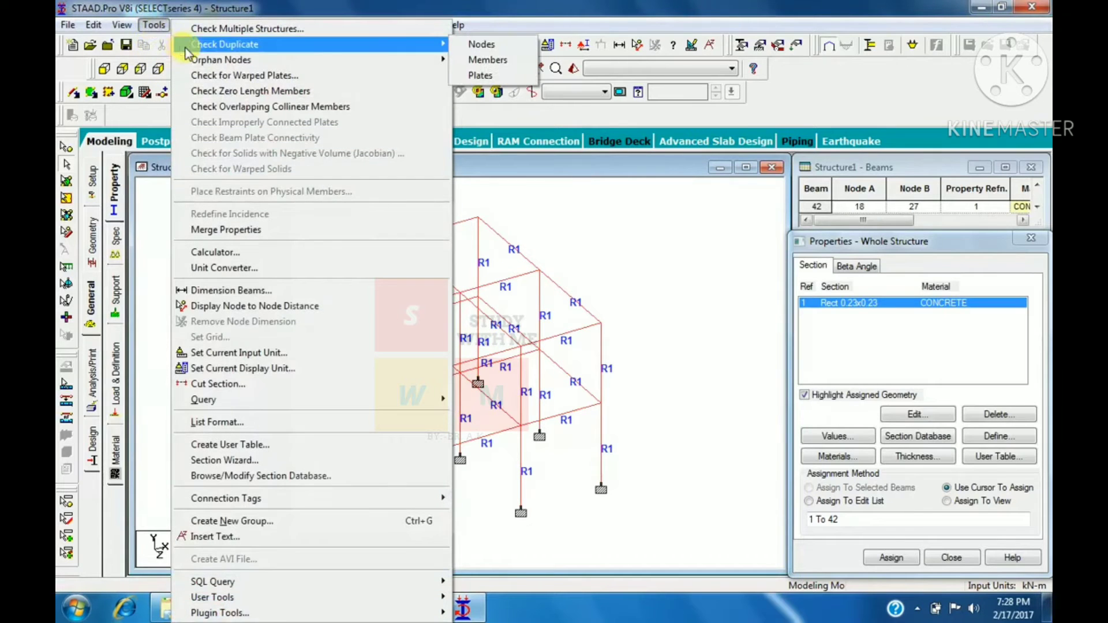
click(481, 61)
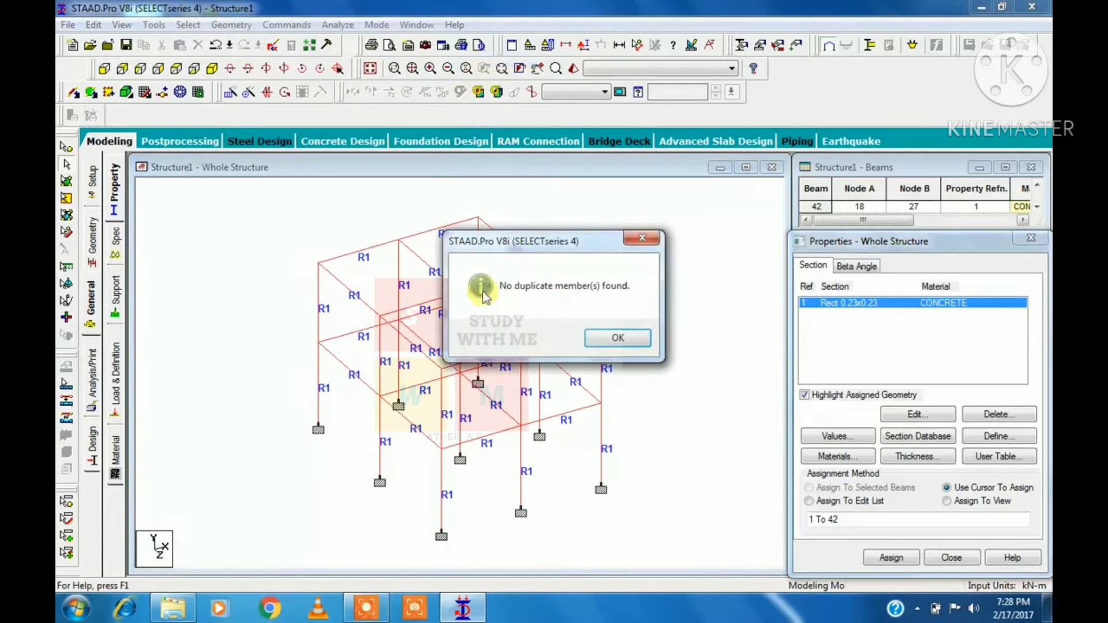
click(618, 339)
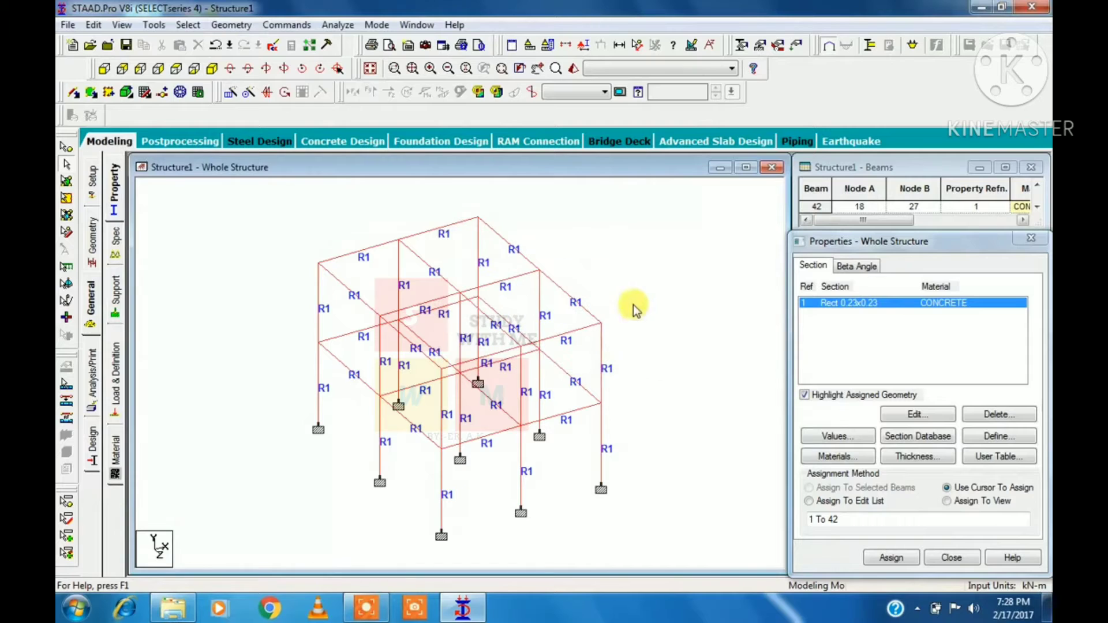
Add a second beam over the existing roof beam between nodes 7 and 8, and check for duplicate members
click(73, 92)
drag(319, 263, 401, 241)
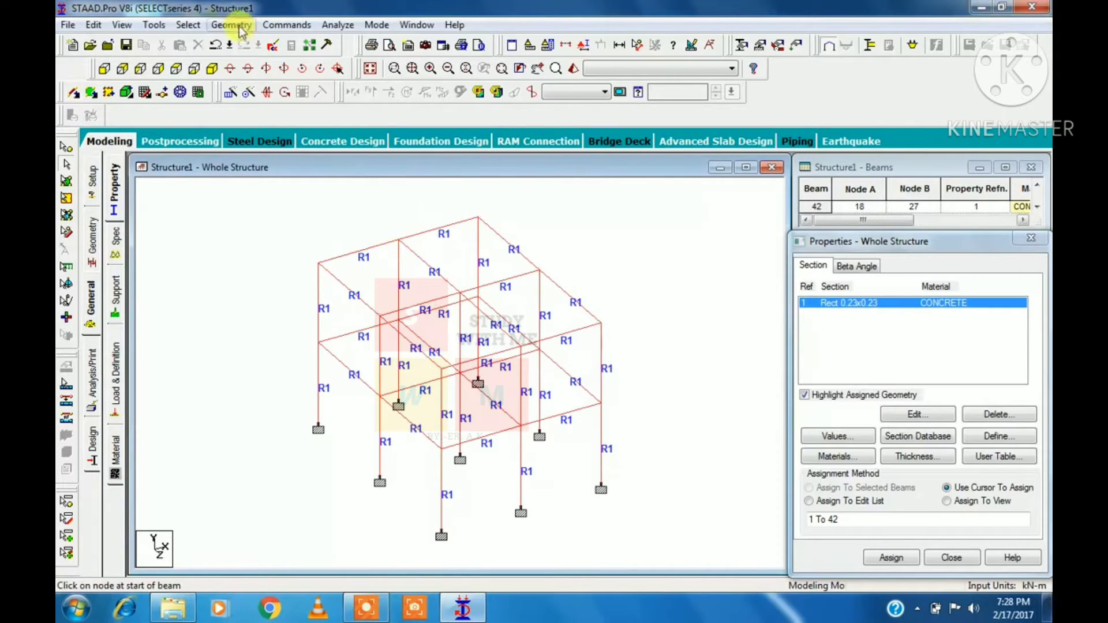
click(146, 25)
mouse_move(231, 45)
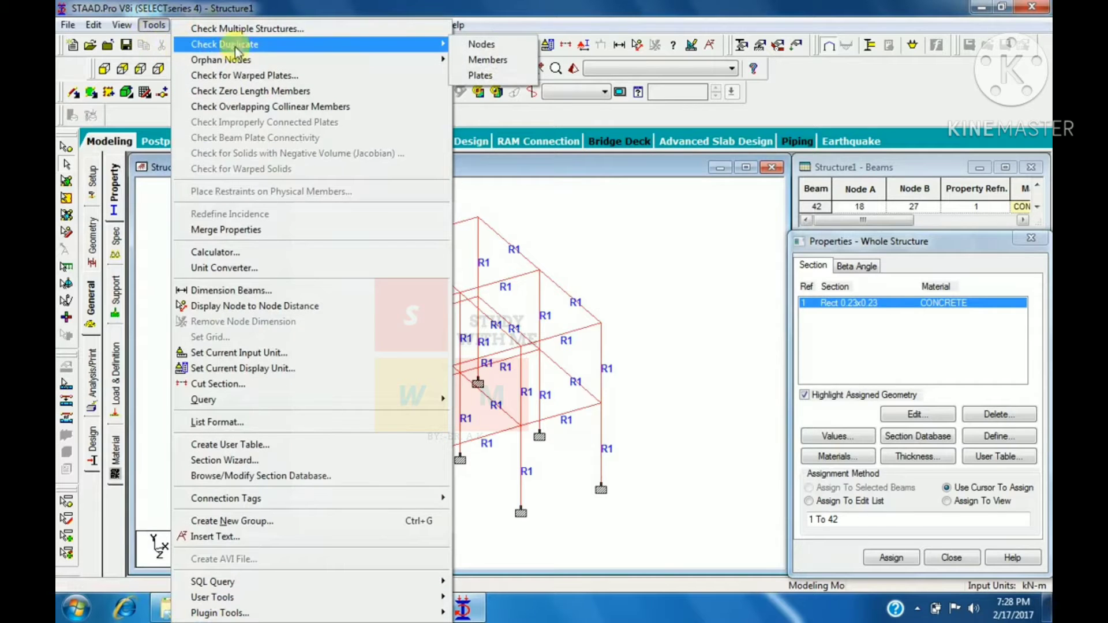
click(475, 63)
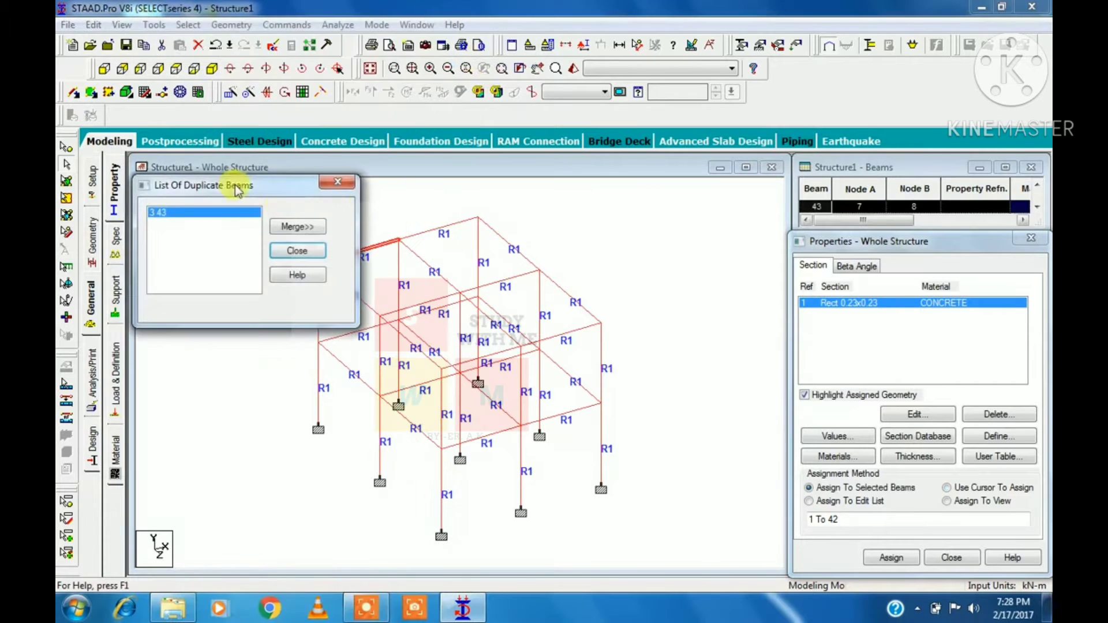
Merge duplicate beams 3 and 43, keeping member 3
drag(237, 191, 600, 101)
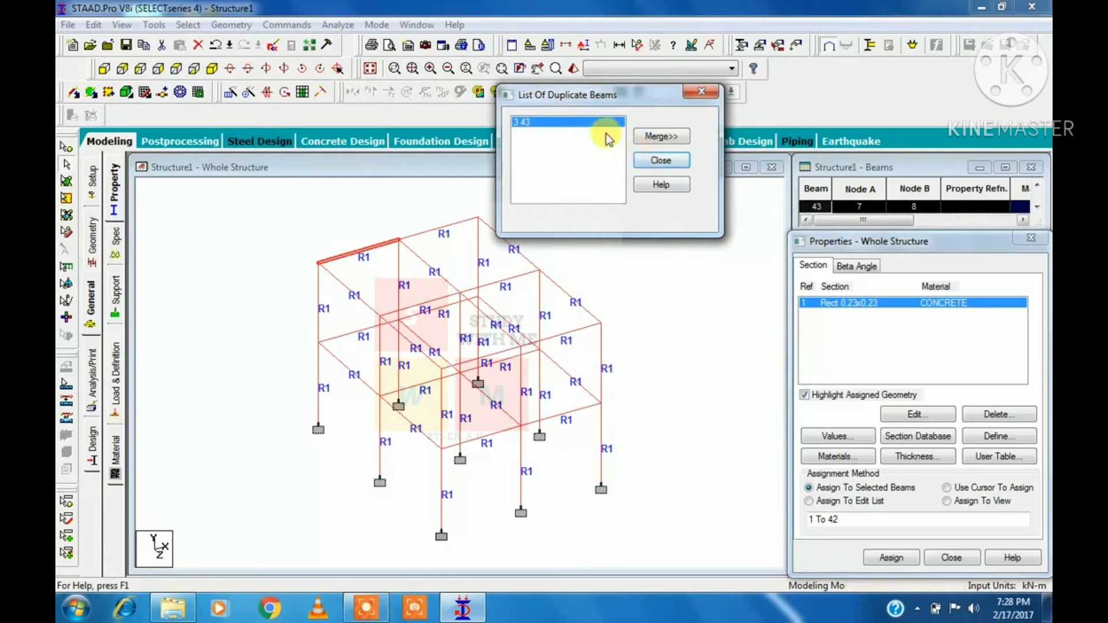
click(657, 138)
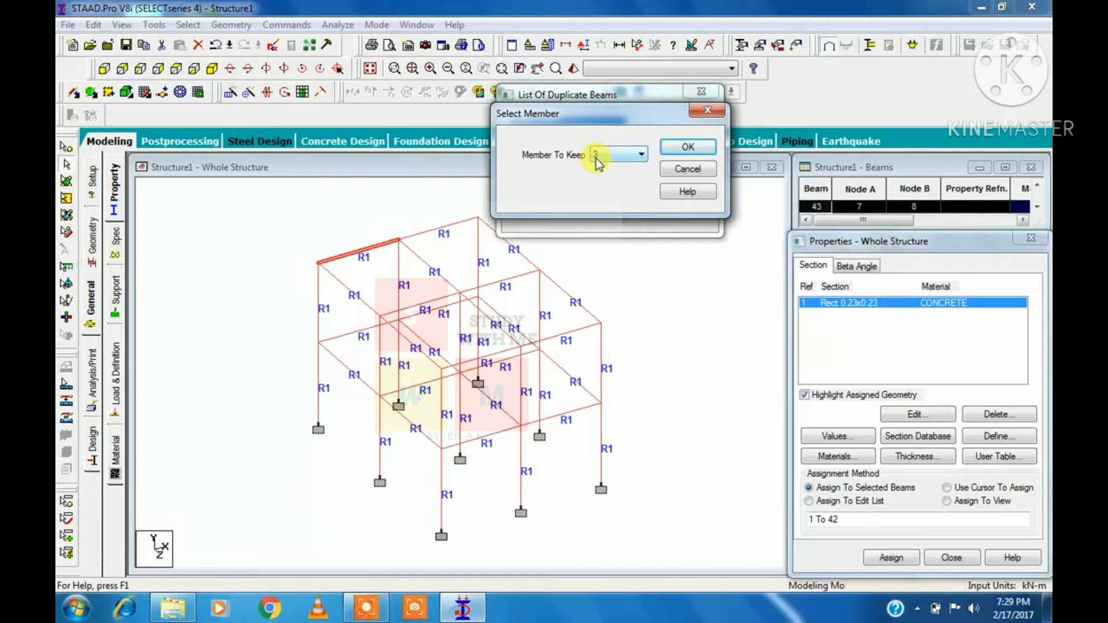
click(688, 147)
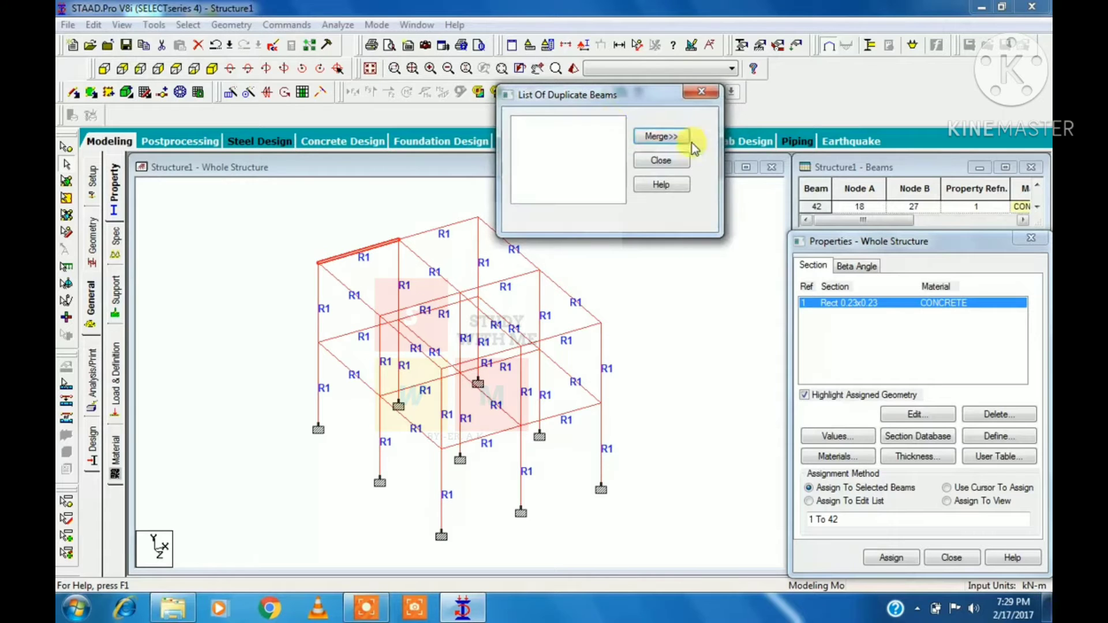
click(701, 92)
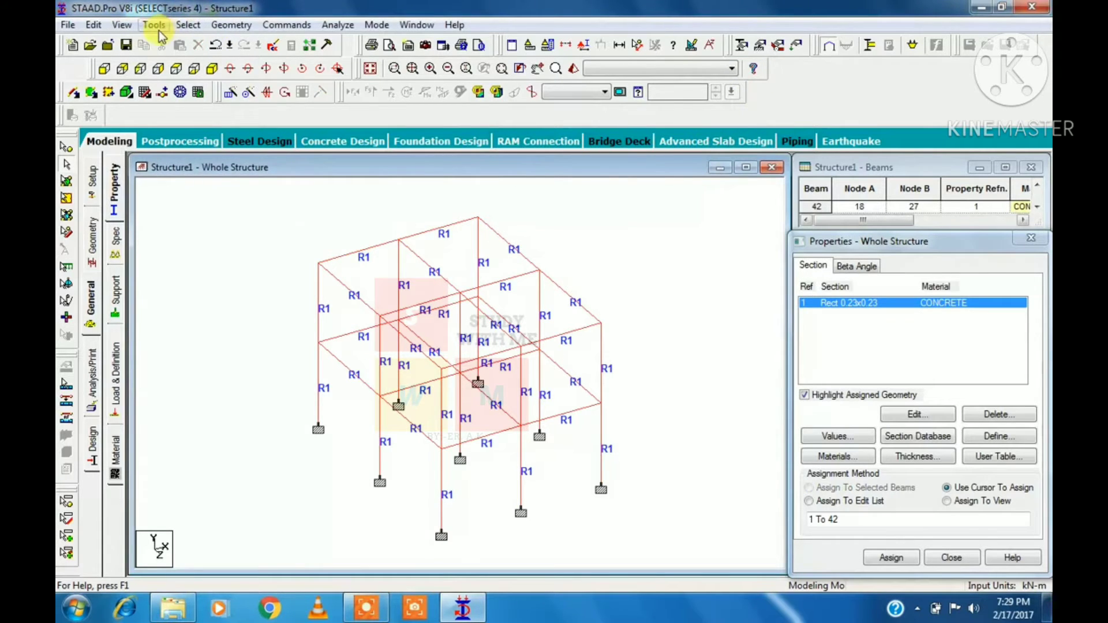
click(156, 26)
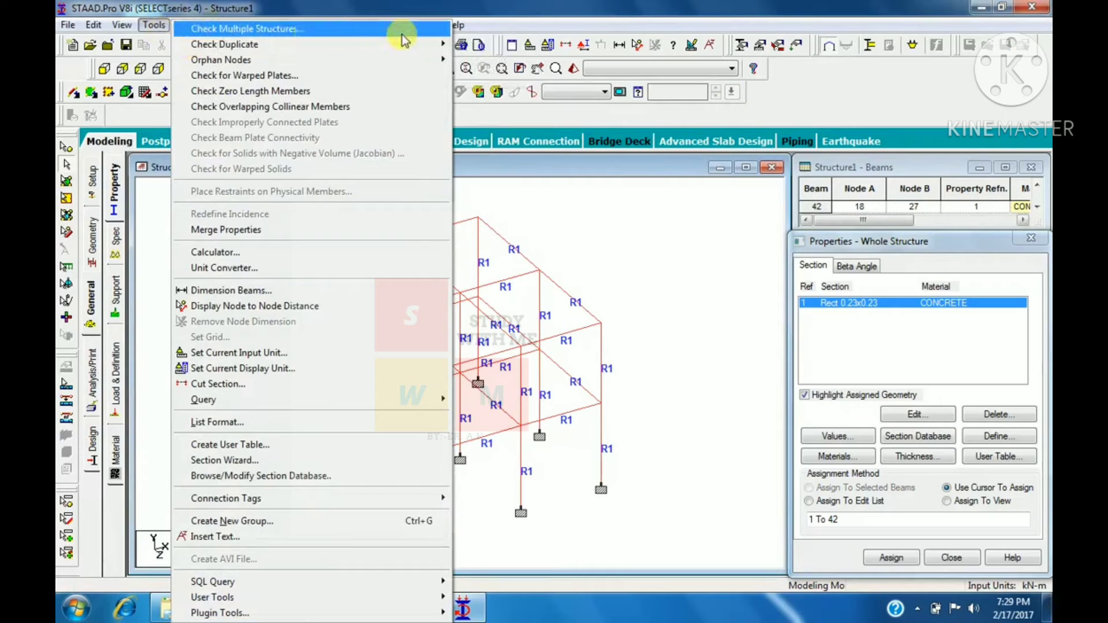
mouse_move(363, 62)
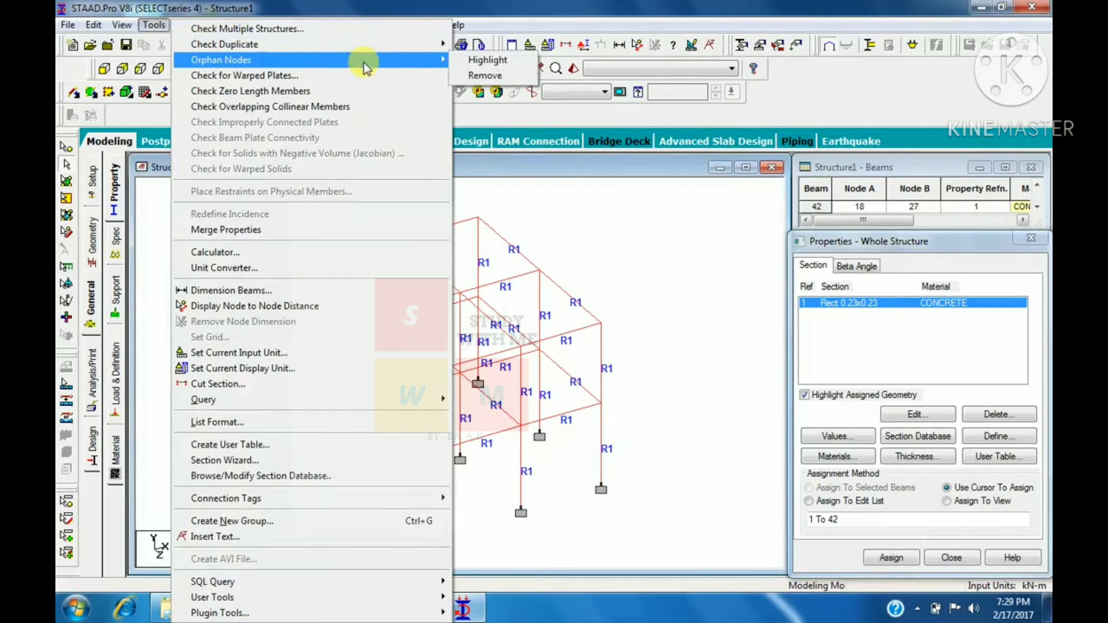
click(553, 222)
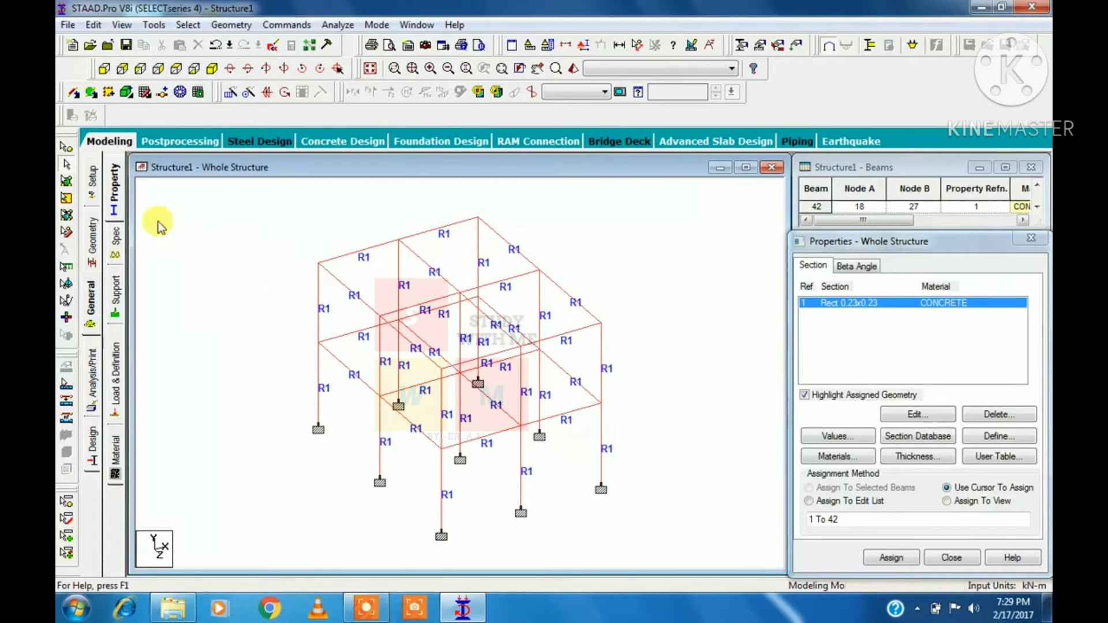
Add an unconnected node 28 to the node coordinates with X set to 2.5 m
click(93, 232)
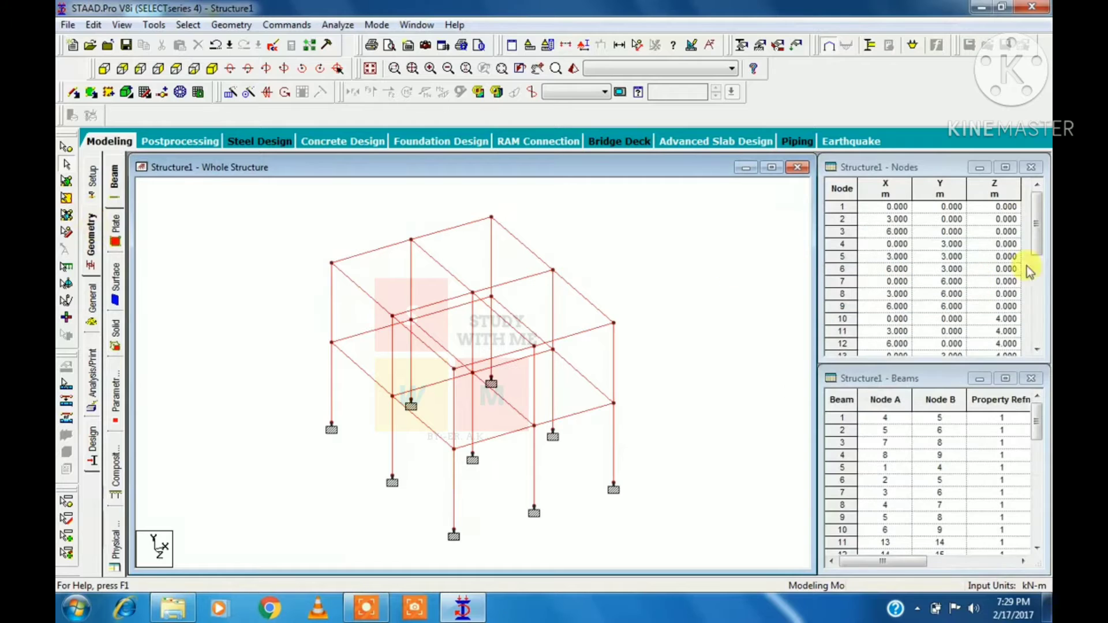
drag(1043, 254, 1042, 338)
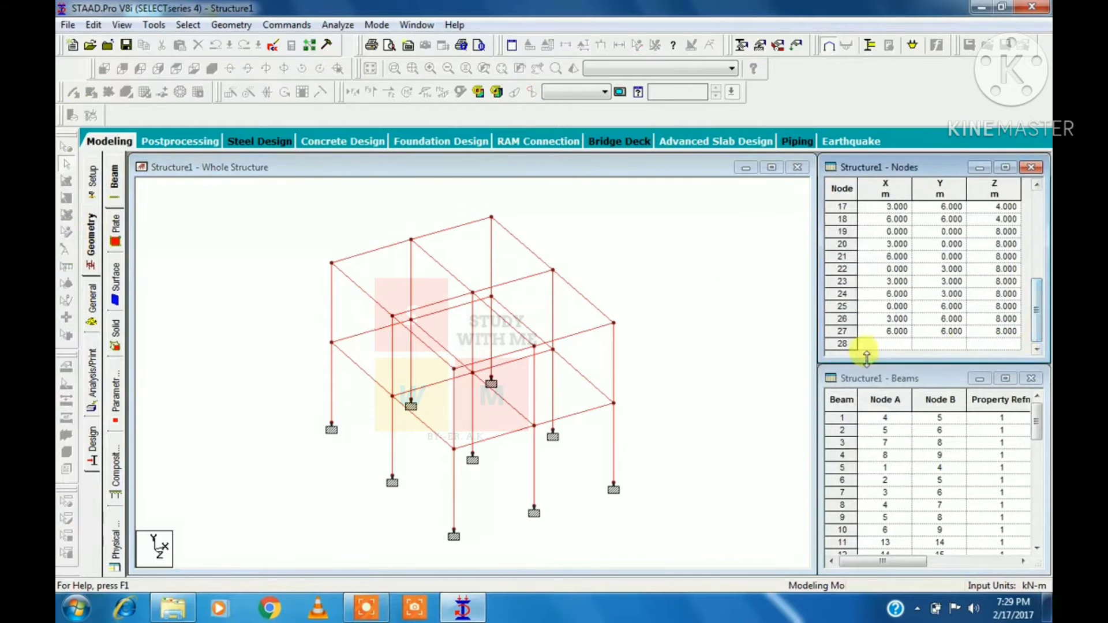
click(884, 345)
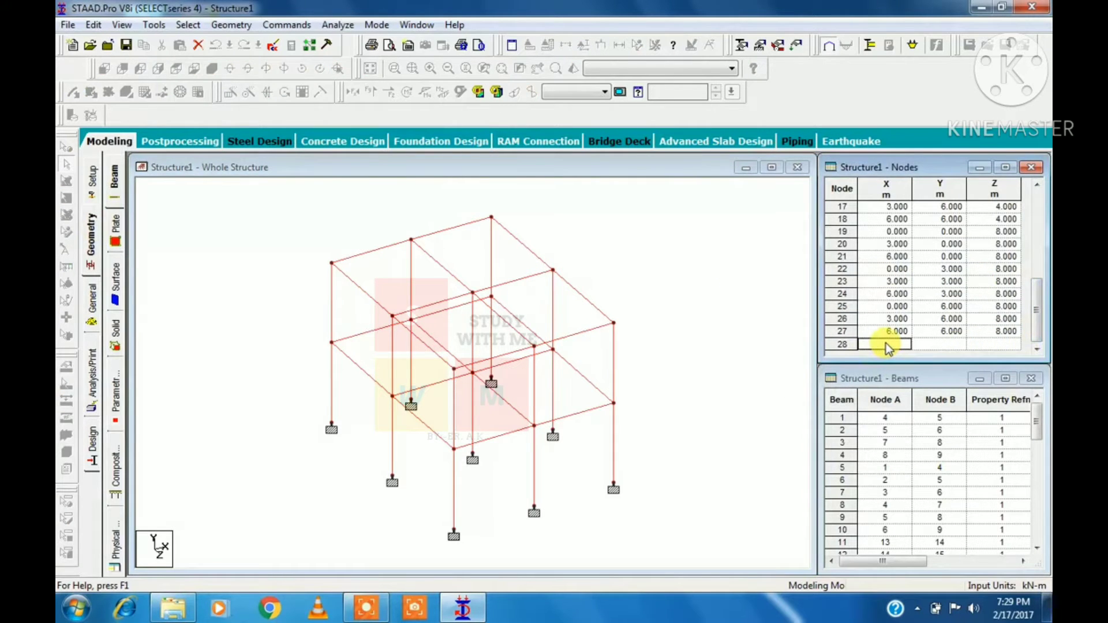
text(2.5)
key(Tab)
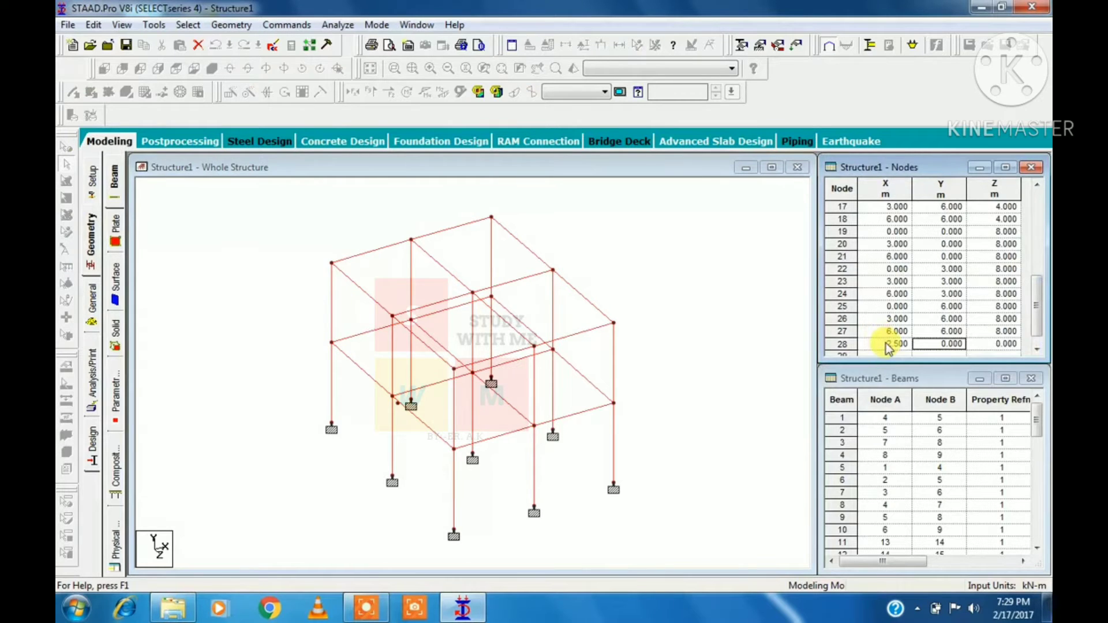
scroll(422, 400, up, 1)
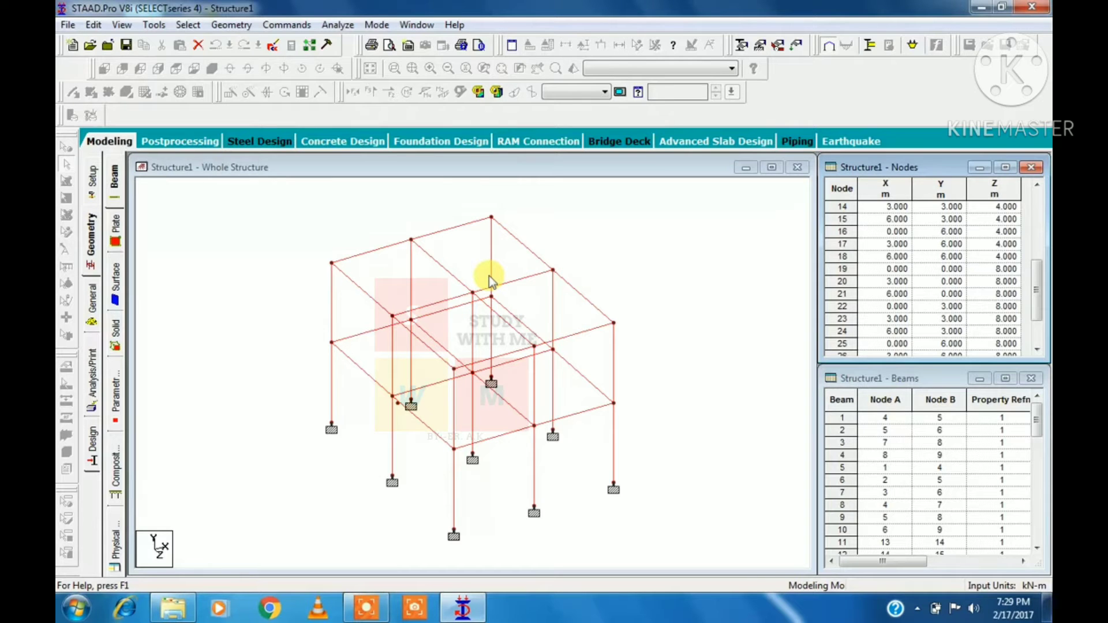
Highlight the orphan nodes in the model and delete the highlighted node 28
click(154, 25)
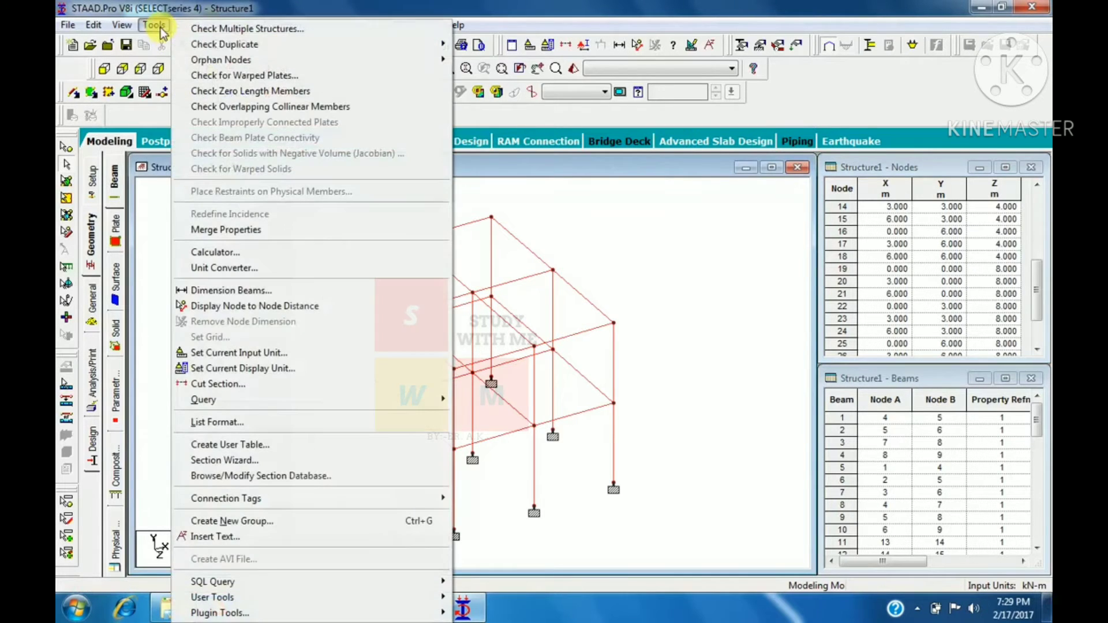
mouse_move(439, 59)
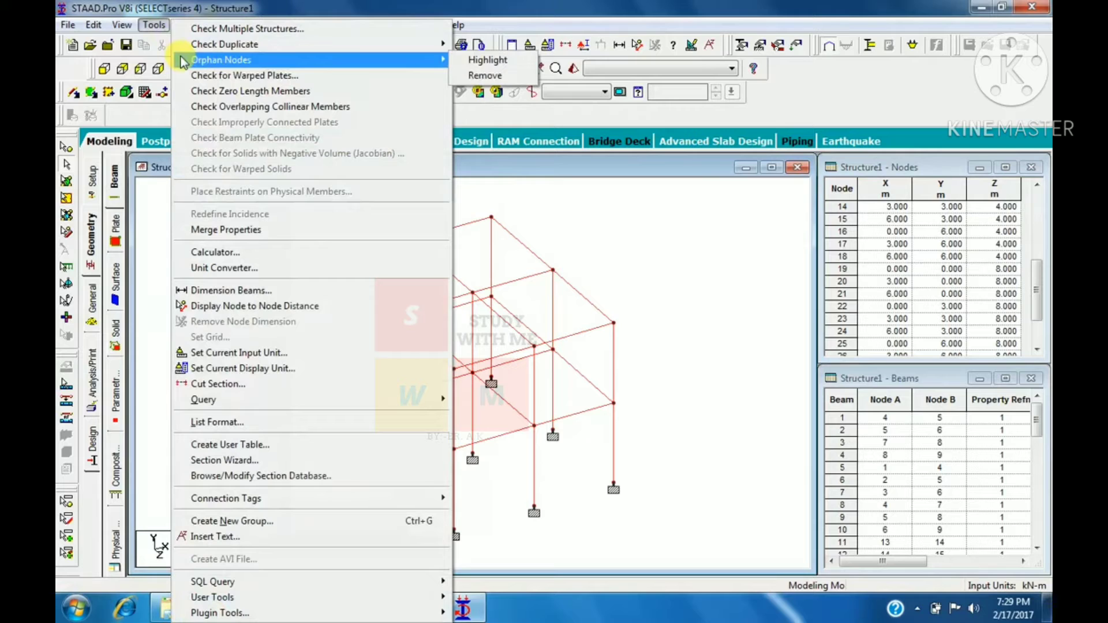
click(482, 61)
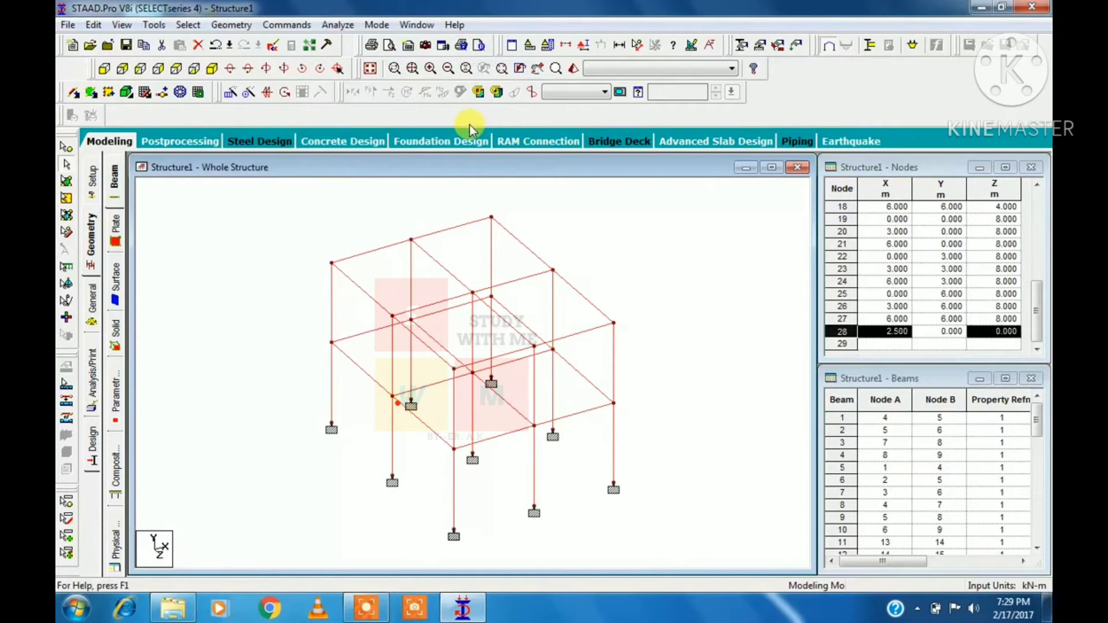
key(Delete)
key(Return)
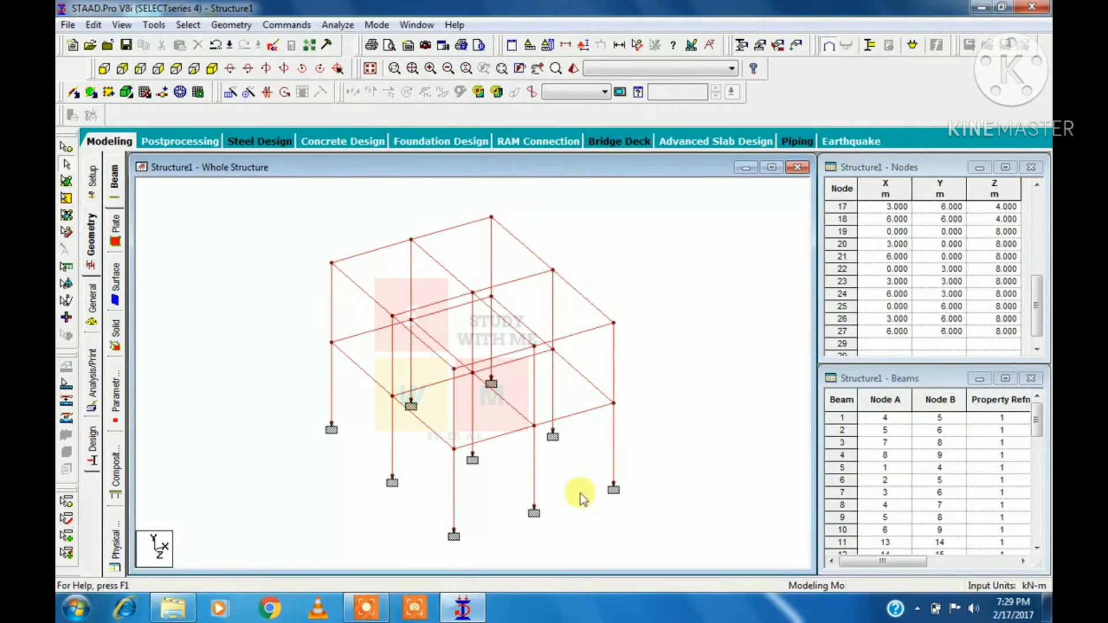
click(367, 608)
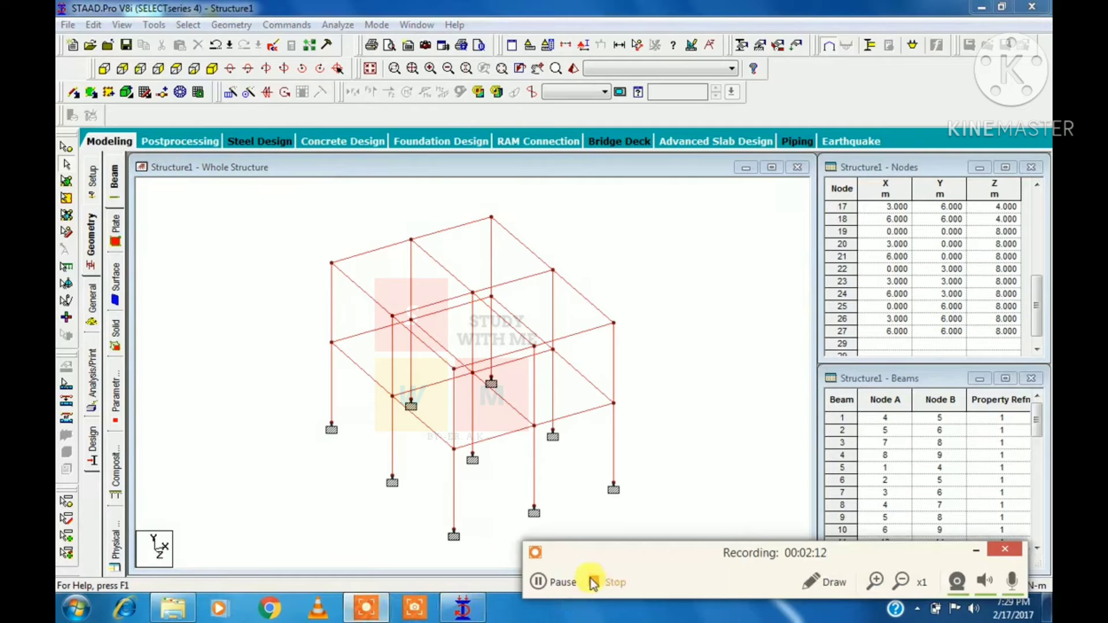
click(563, 581)
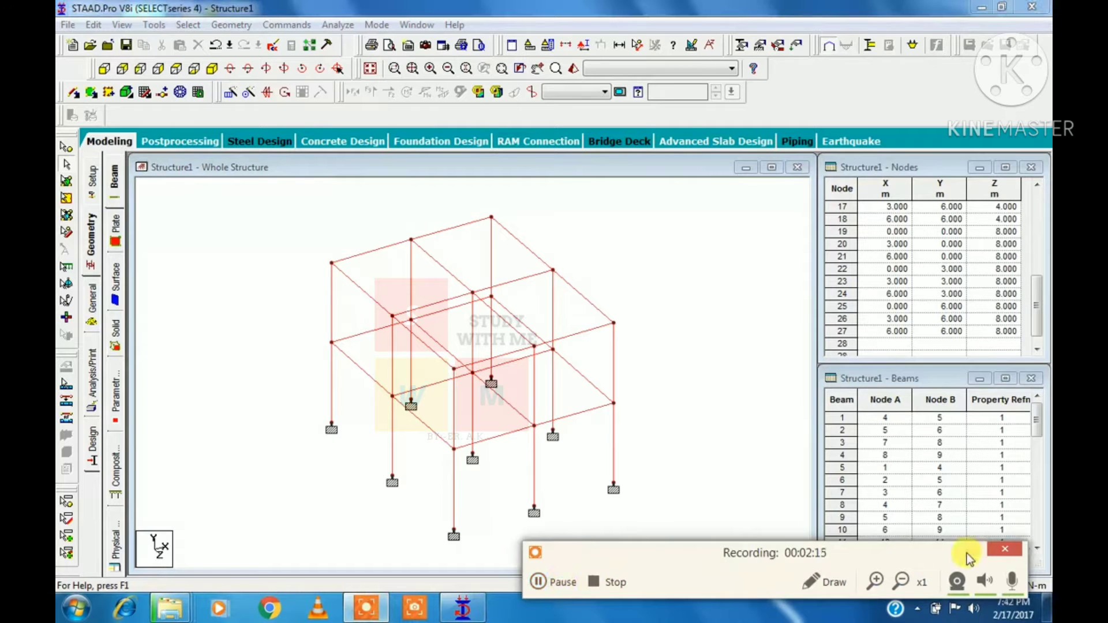
click(976, 550)
click(149, 25)
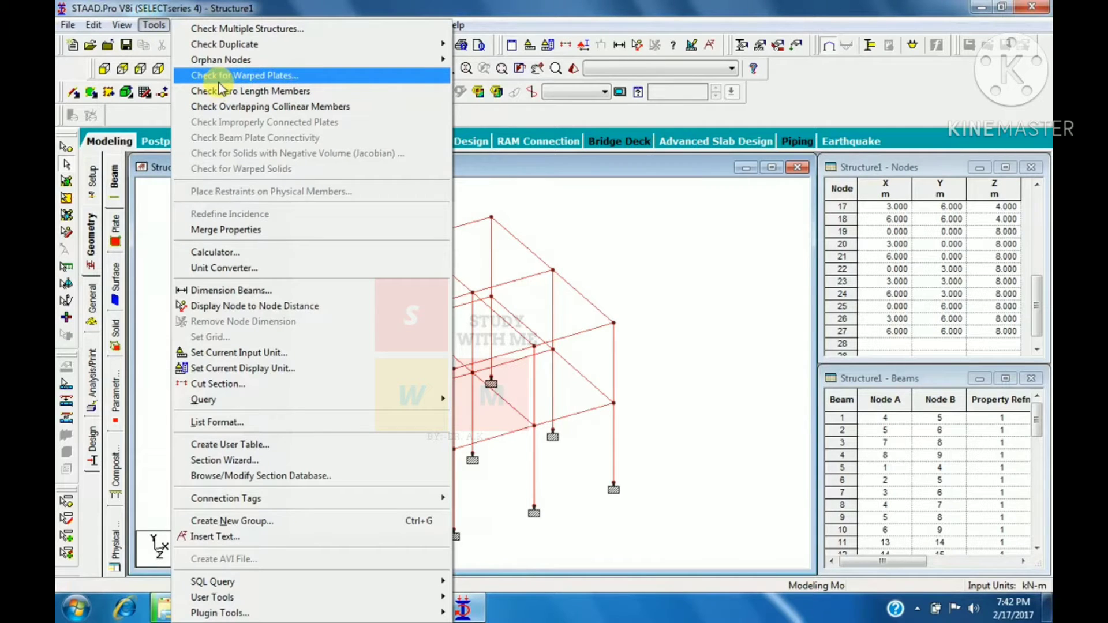
click(569, 203)
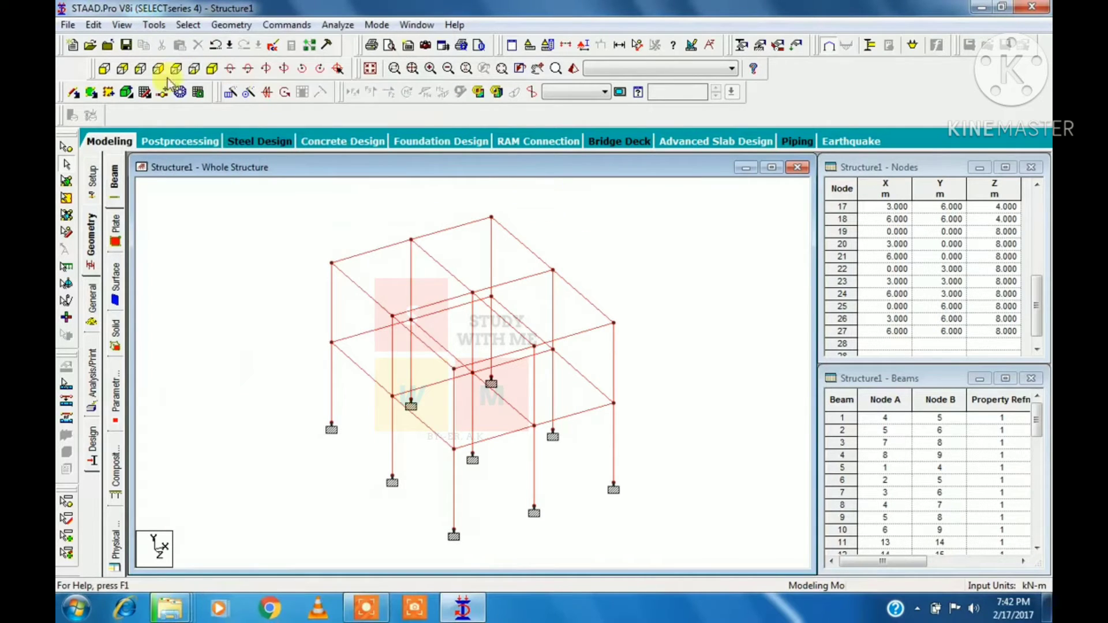
Add a four-noded plate in the roof bay between nodes 7, 8, 17 and 16
click(90, 93)
click(332, 263)
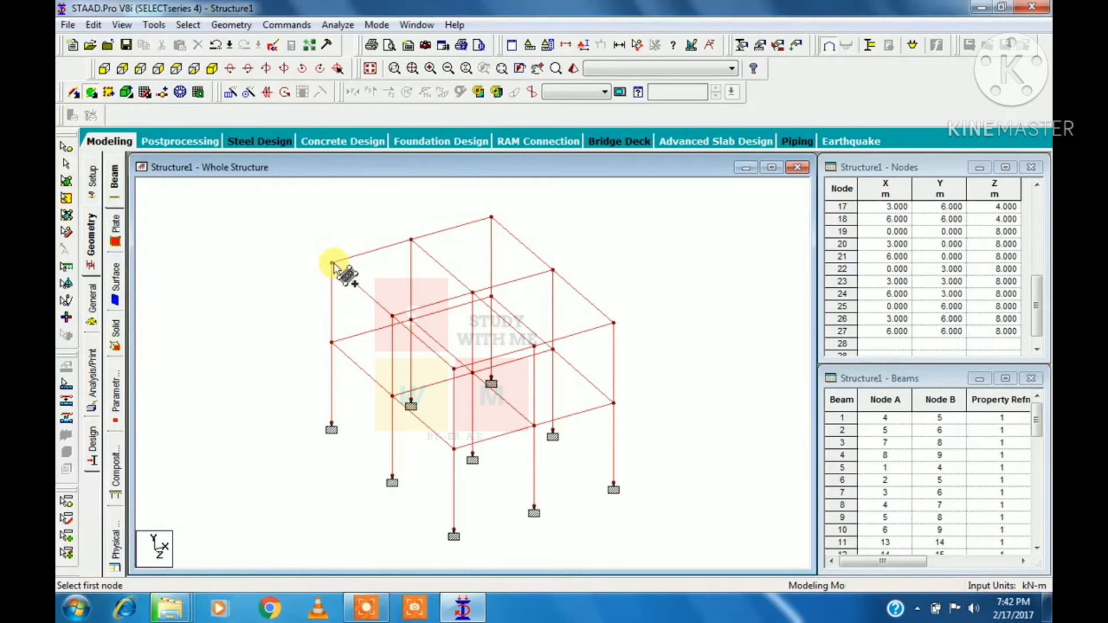
click(411, 240)
click(472, 294)
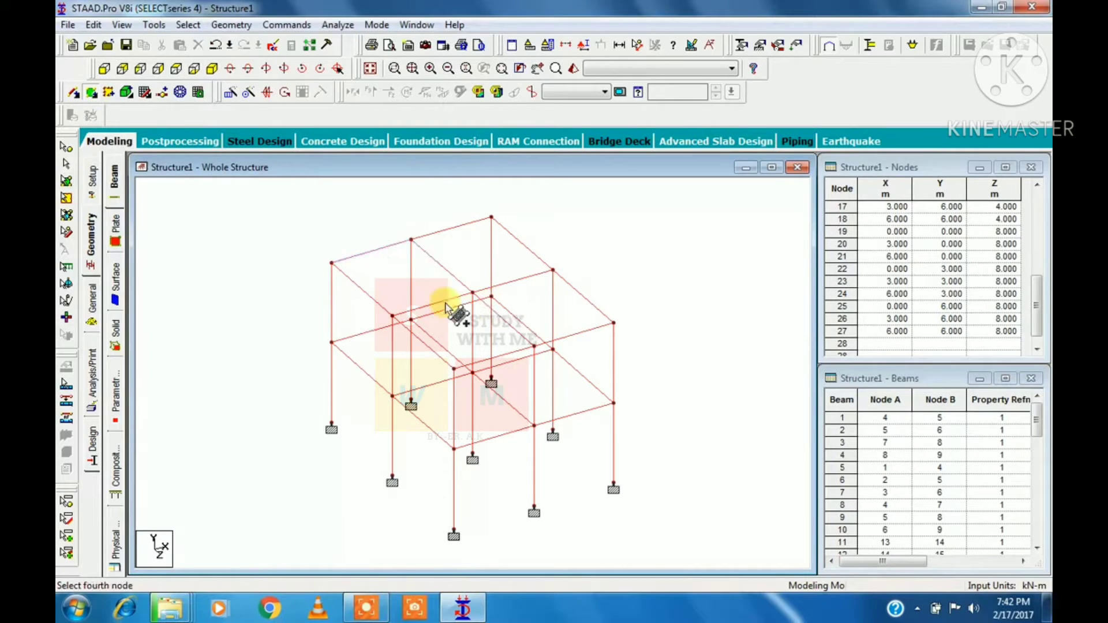
click(392, 315)
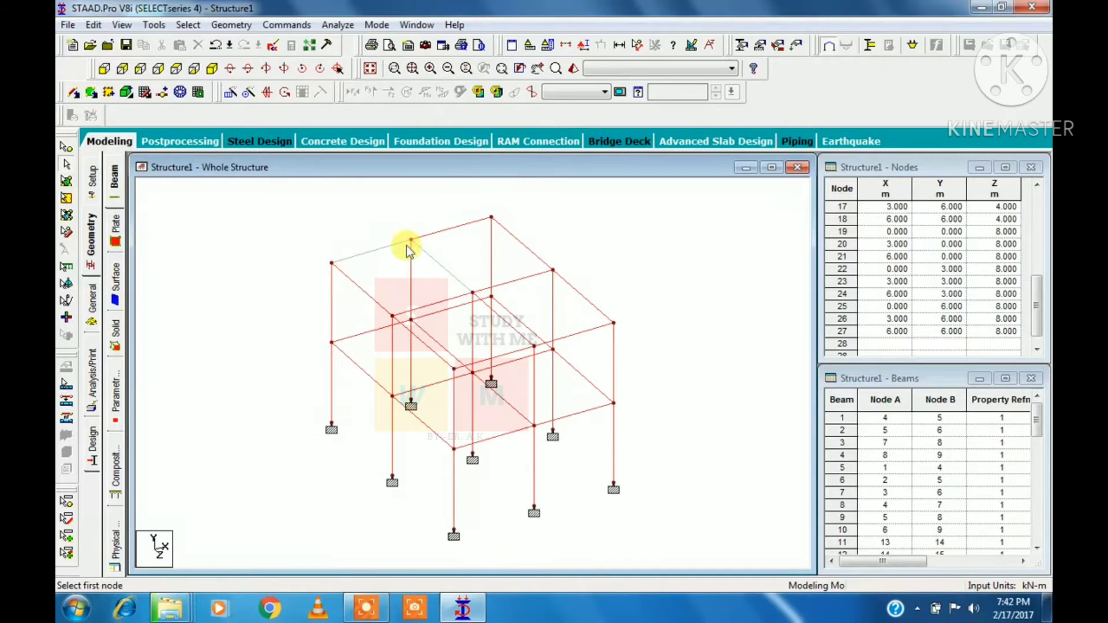
middle_drag(407, 248, 420, 285)
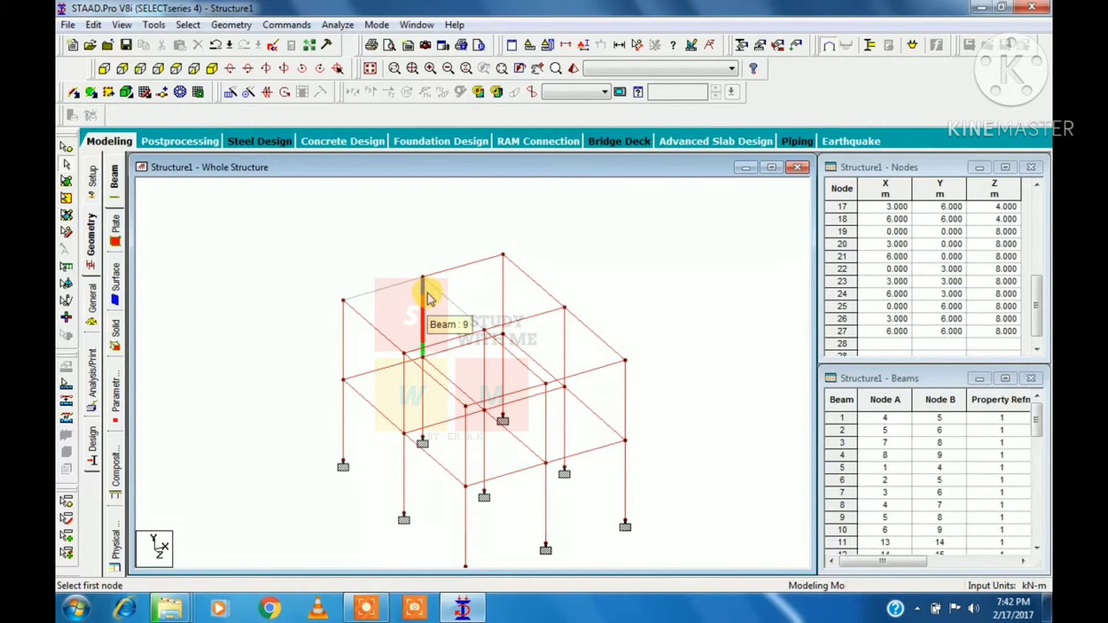
Delete the four-noded plate from the roof bay, leaving its surrounding beams in place
click(66, 198)
click(398, 317)
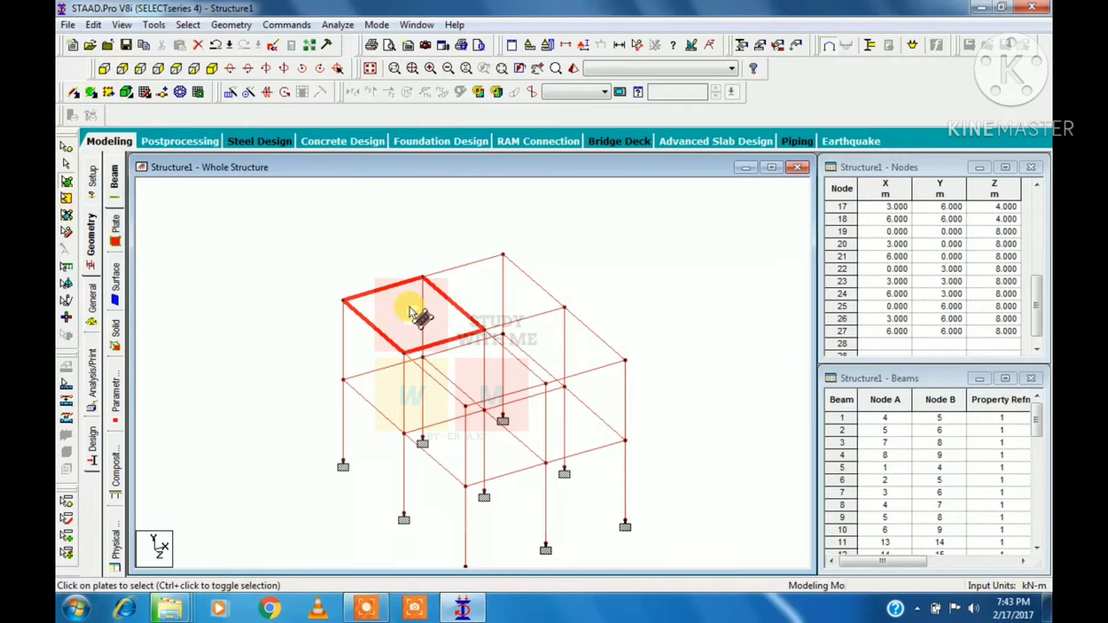
key(Delete)
key(Return)
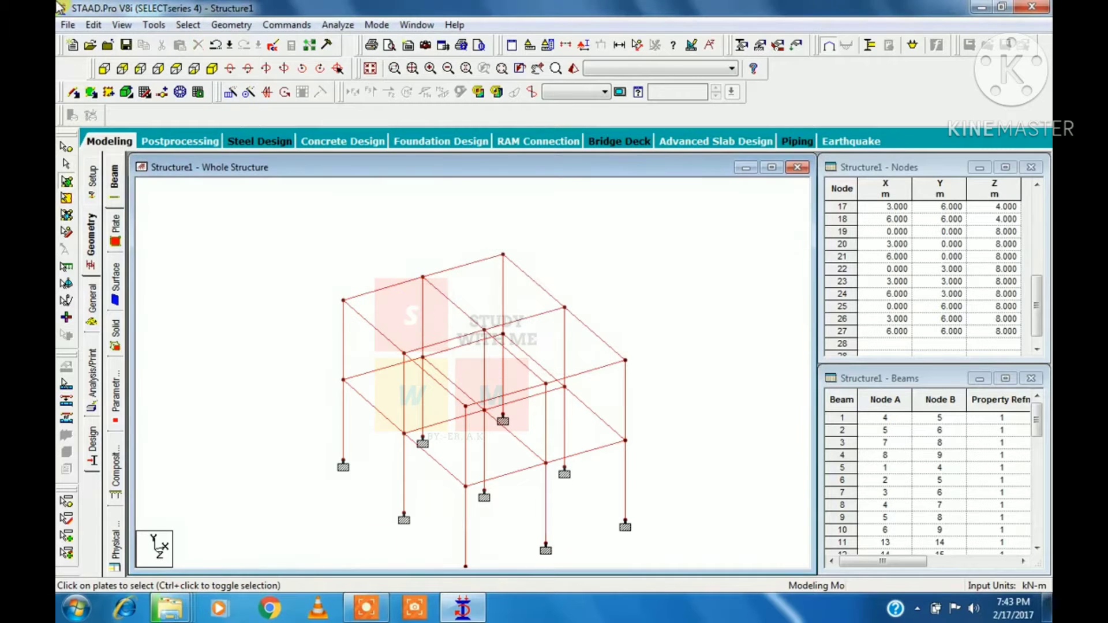
Open the built-in calculator to view its modes and keypad, and close it
click(153, 25)
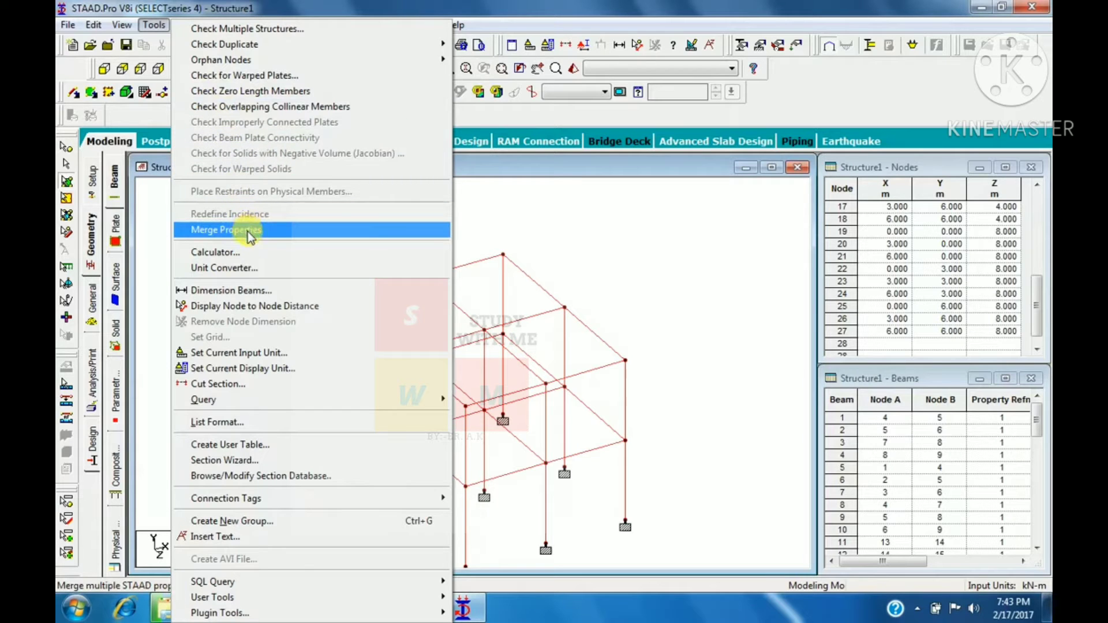
click(564, 255)
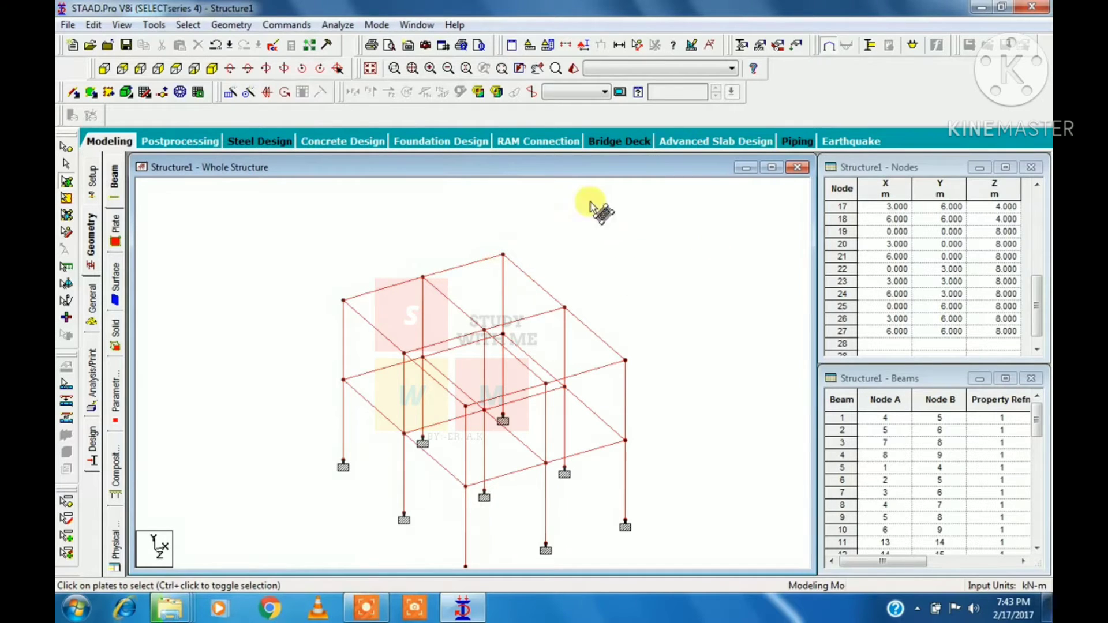
click(154, 25)
click(244, 253)
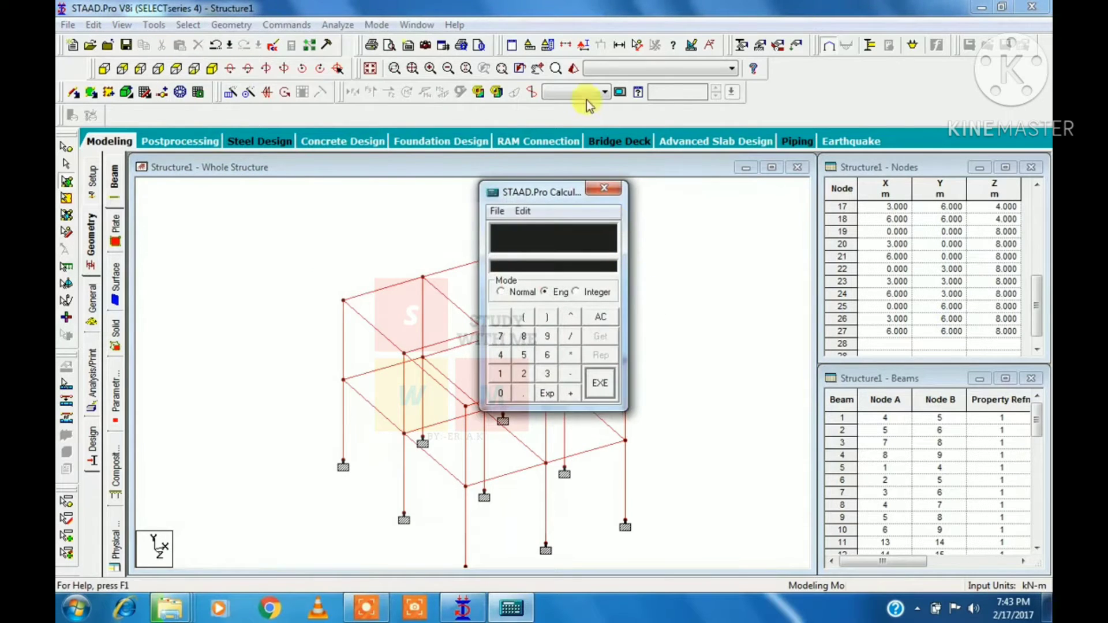
click(605, 188)
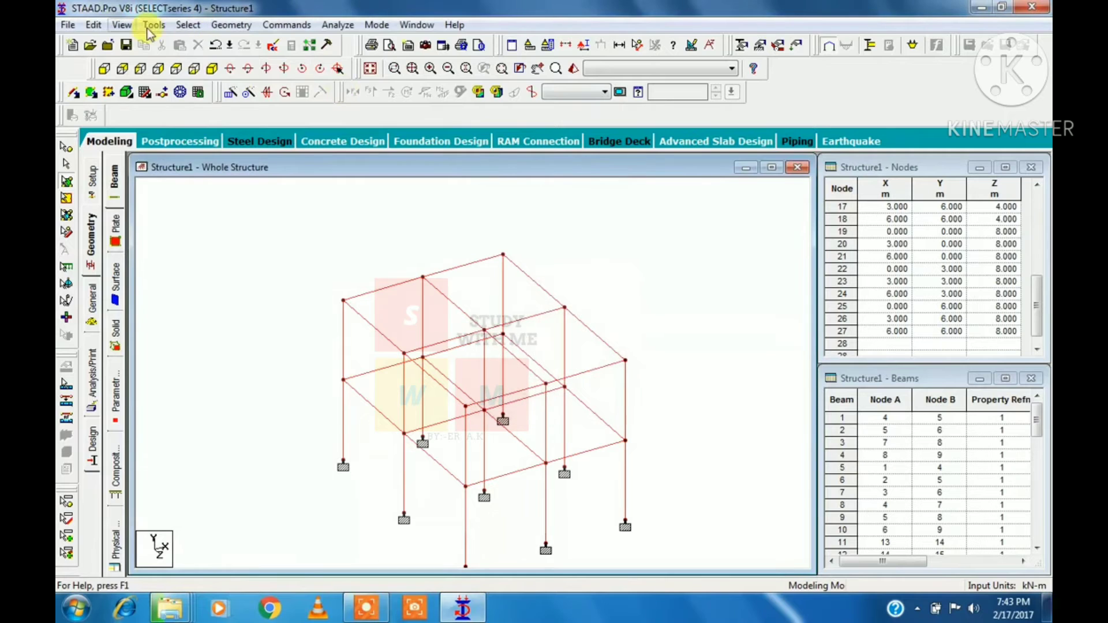
Use the unit converter to convert a length of 1 from meters to feet and from feet to inches
click(154, 25)
click(248, 267)
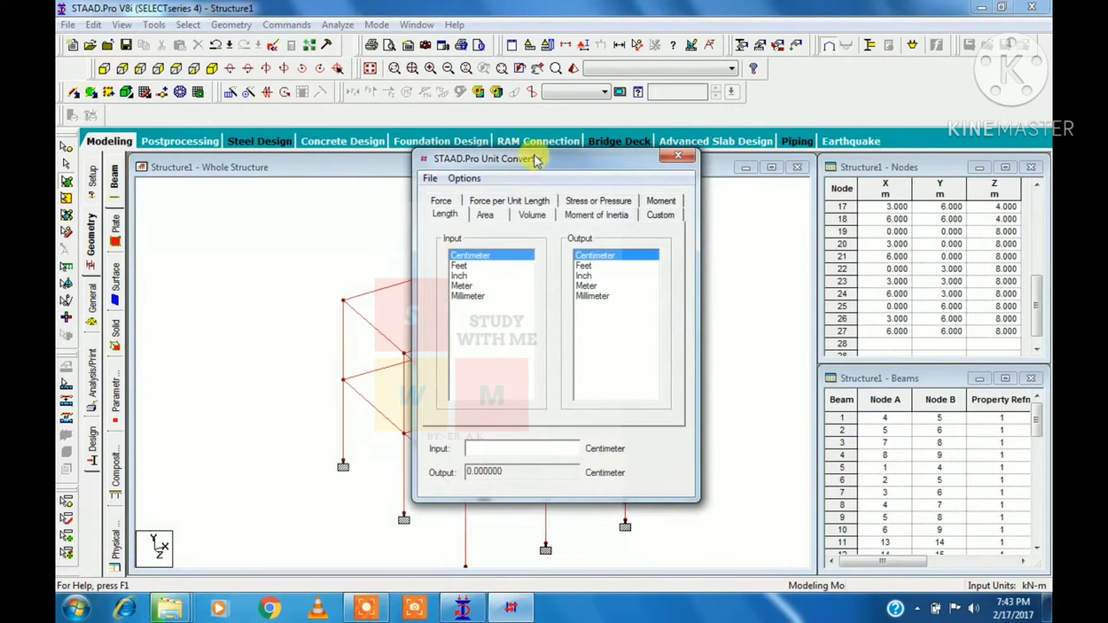
drag(535, 155, 771, 73)
click(700, 203)
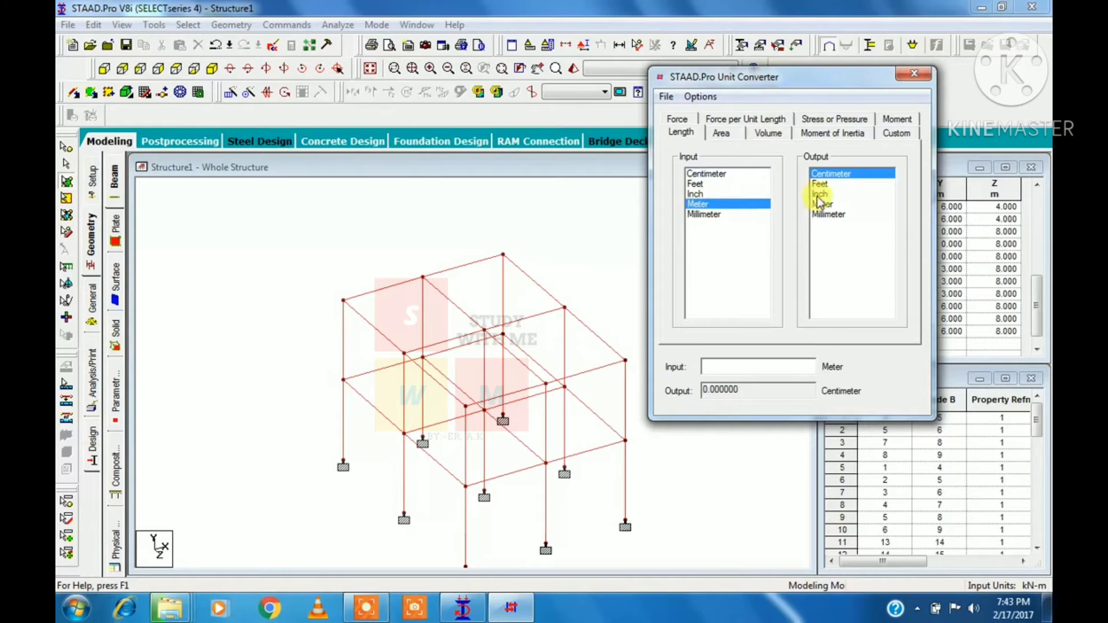
click(820, 184)
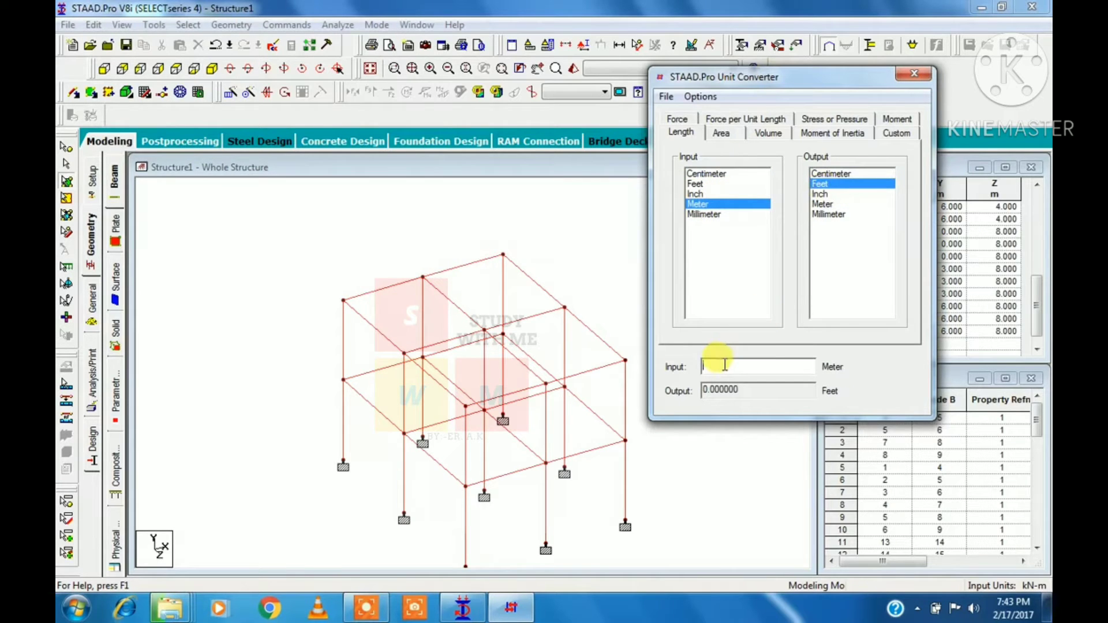
text(1)
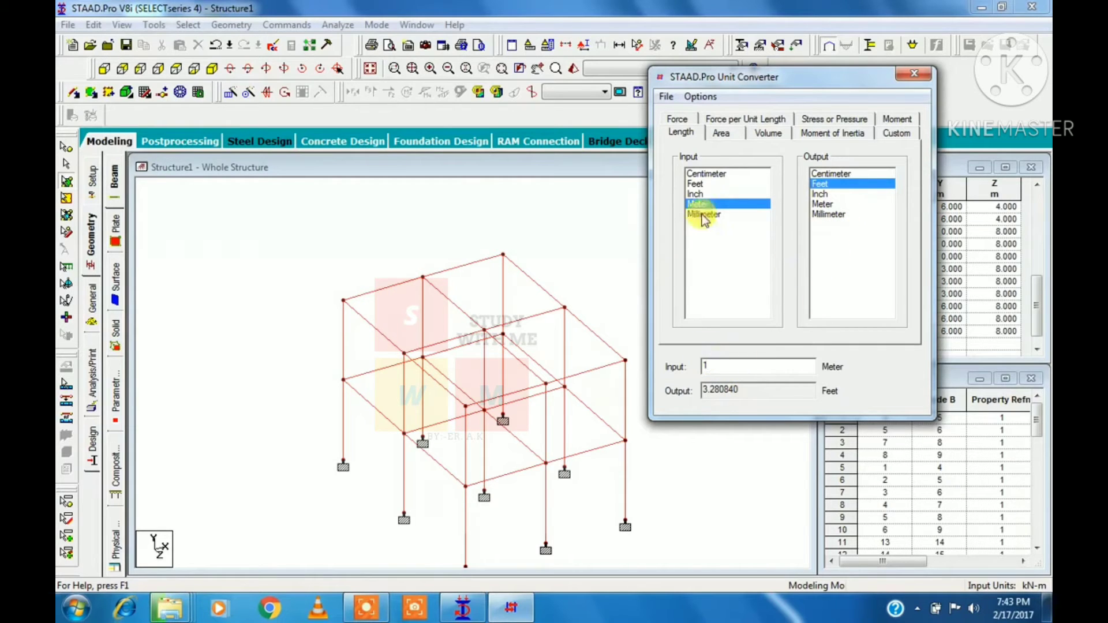
click(698, 186)
click(819, 194)
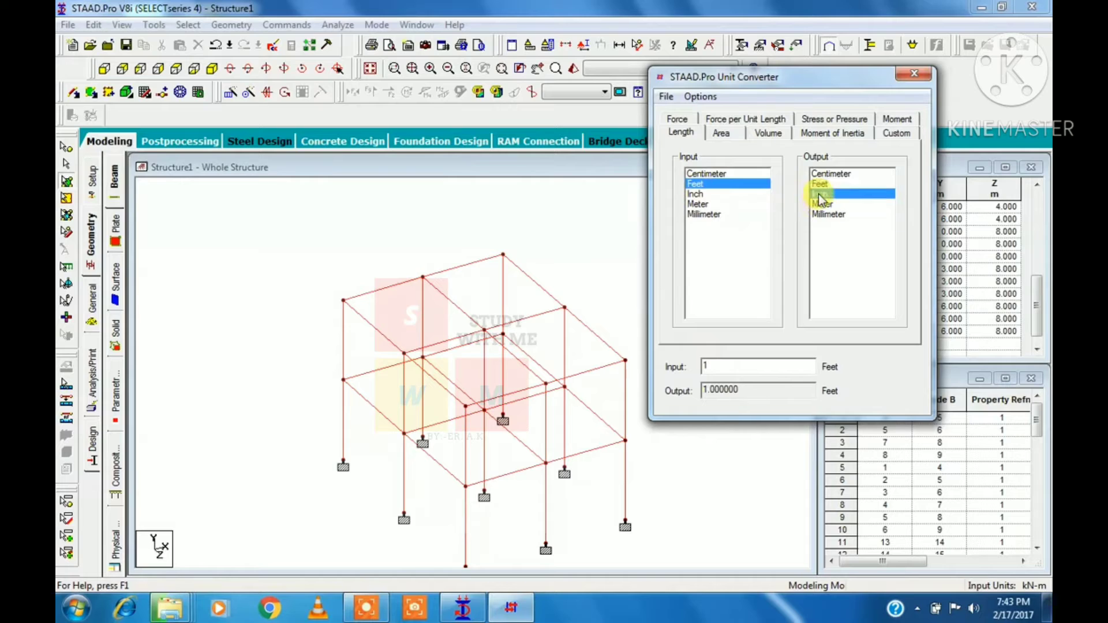
Convert an area of 1 square meter to square feet, view the force units, and close the unit converter
click(727, 137)
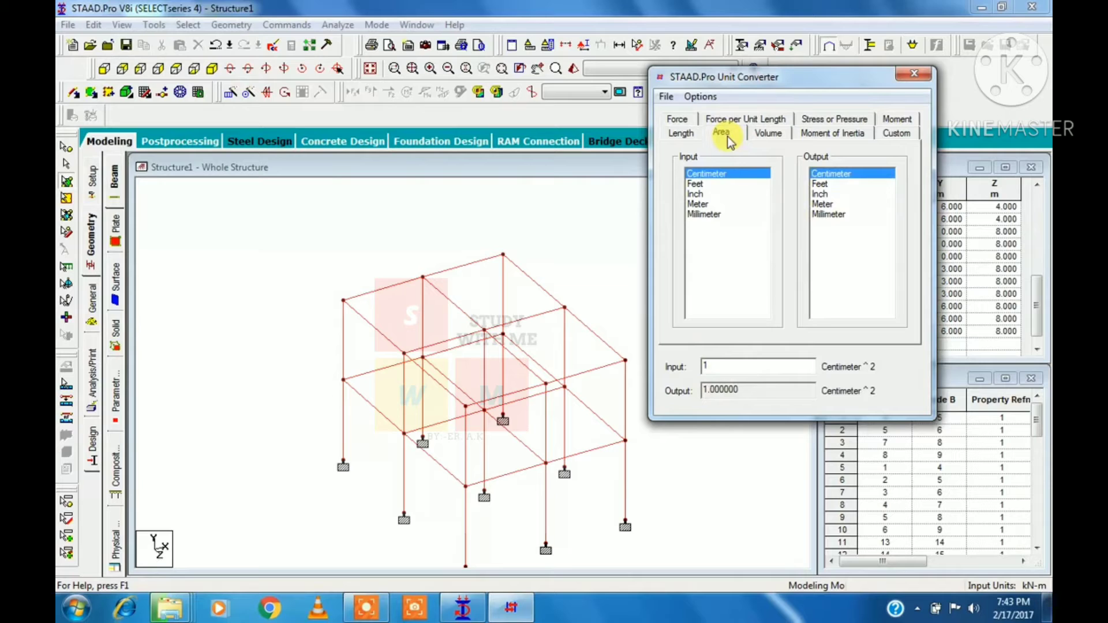
click(699, 204)
click(821, 183)
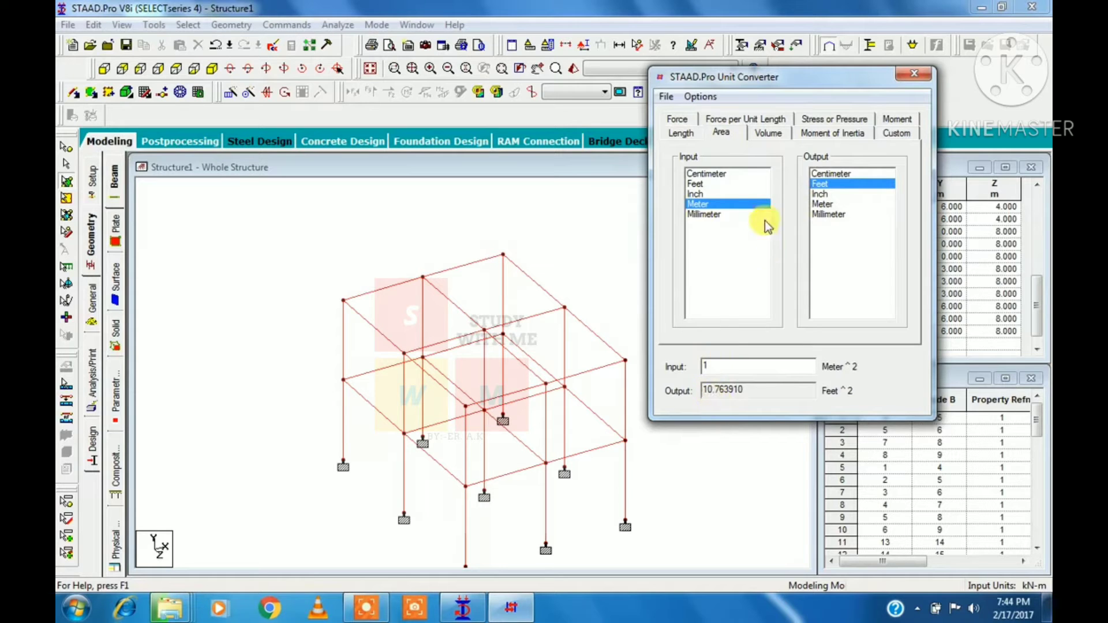
click(680, 120)
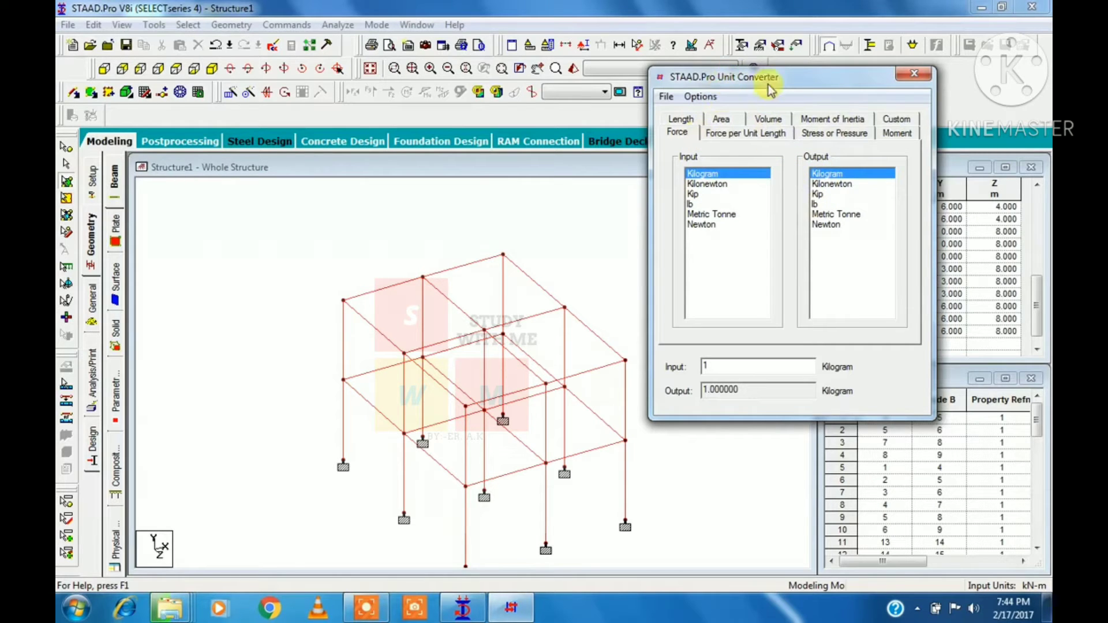
click(904, 75)
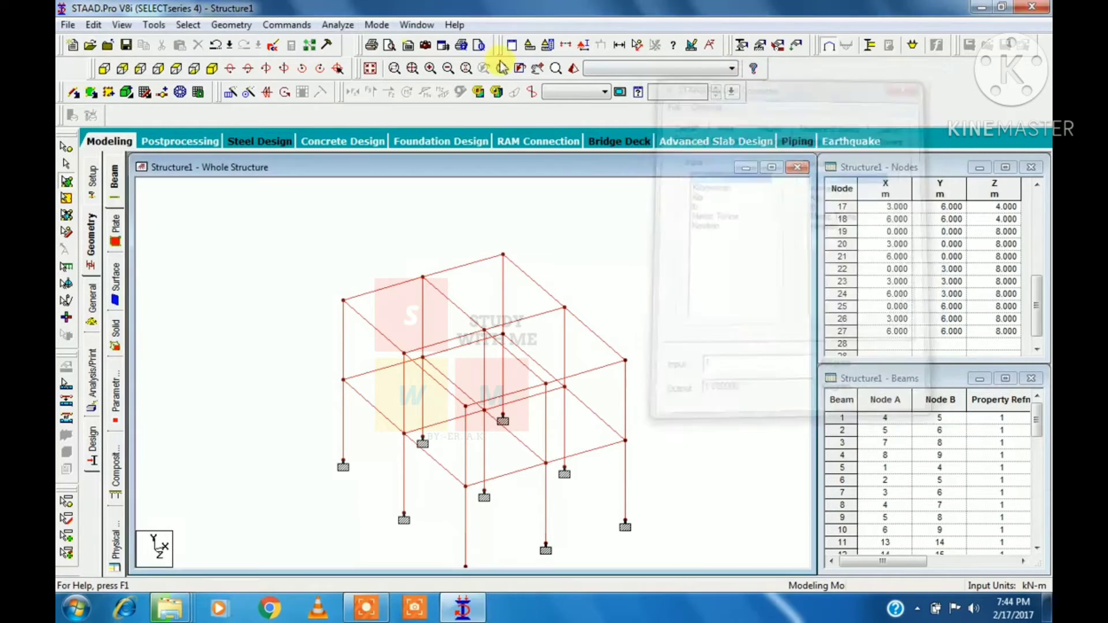
Inspect the length and force choices for the current input units and close the dialog without changes
click(155, 25)
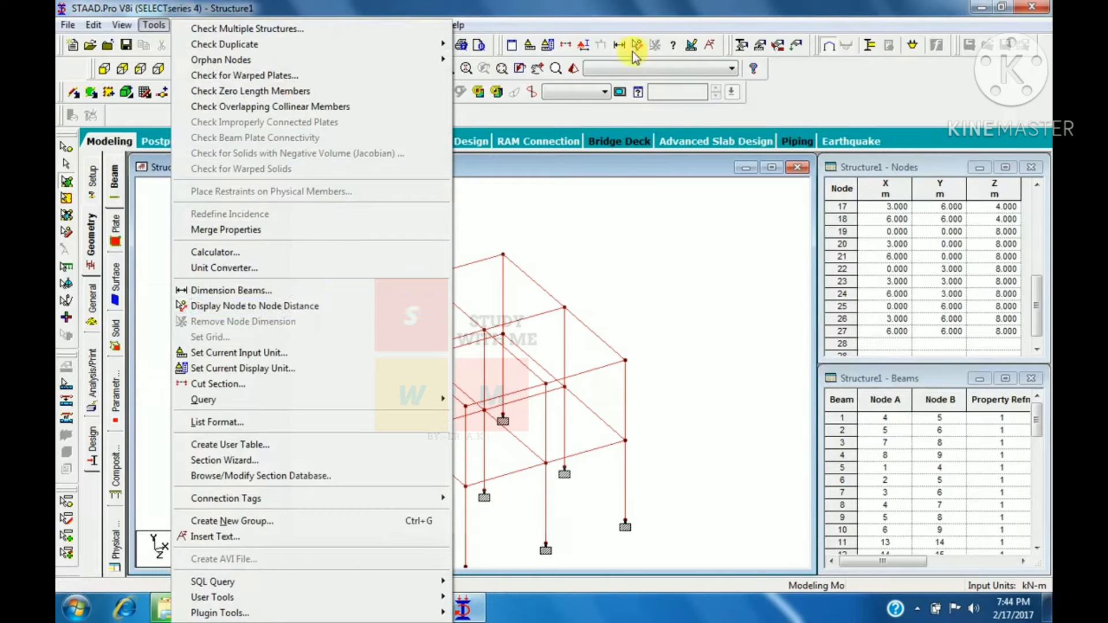
click(286, 356)
drag(513, 203, 489, 235)
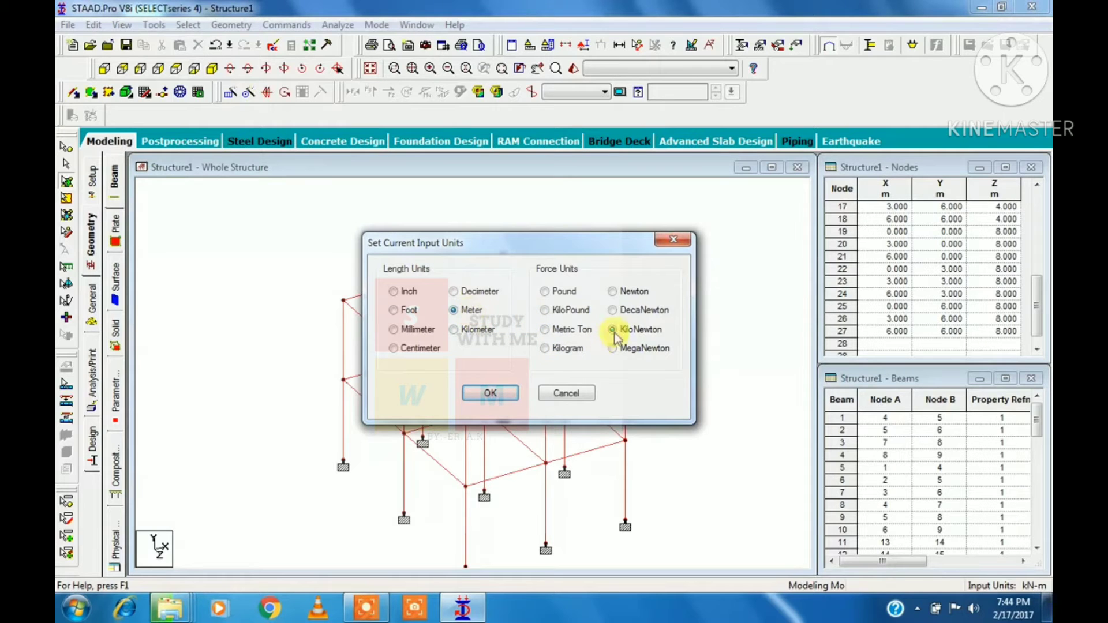
click(673, 240)
Review the display options for view highlight, table font and node labels, keeping node label style 1
click(145, 25)
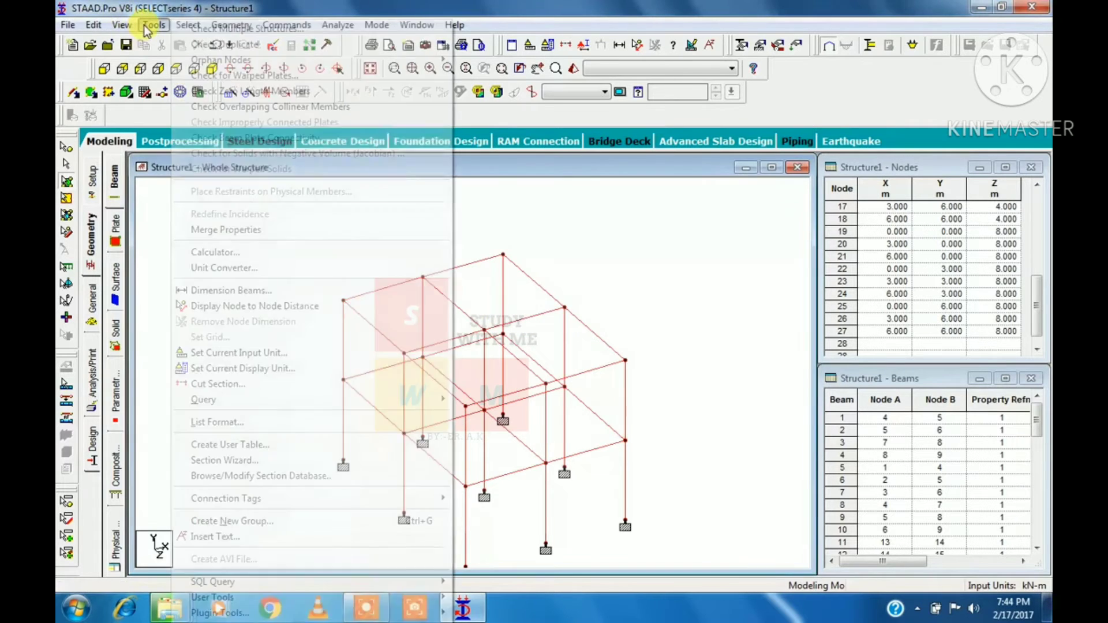
click(265, 376)
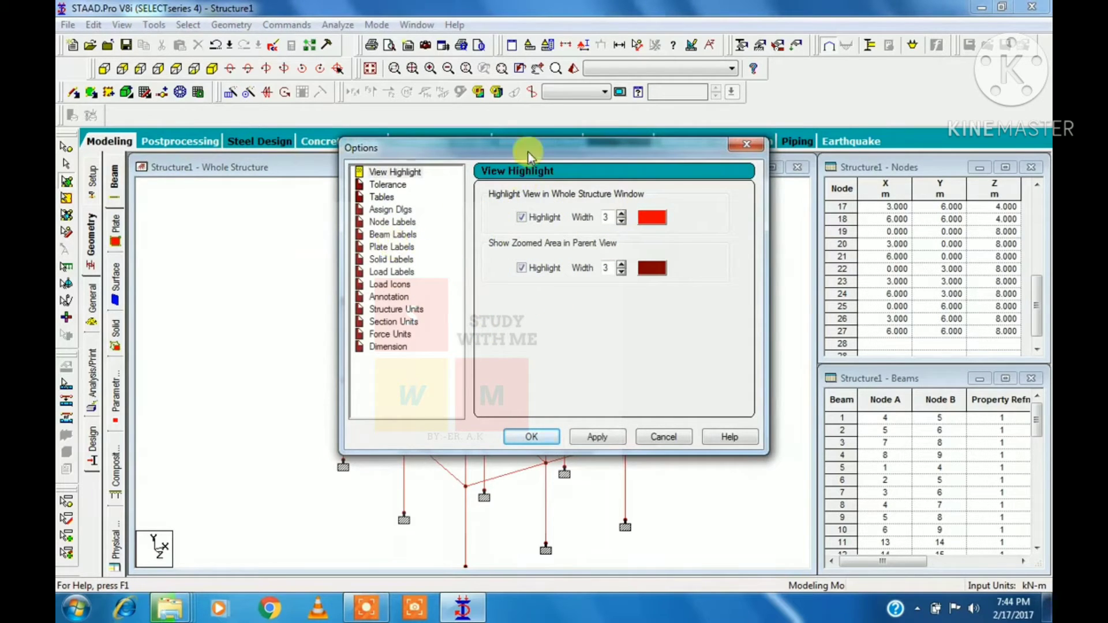
drag(528, 143, 528, 161)
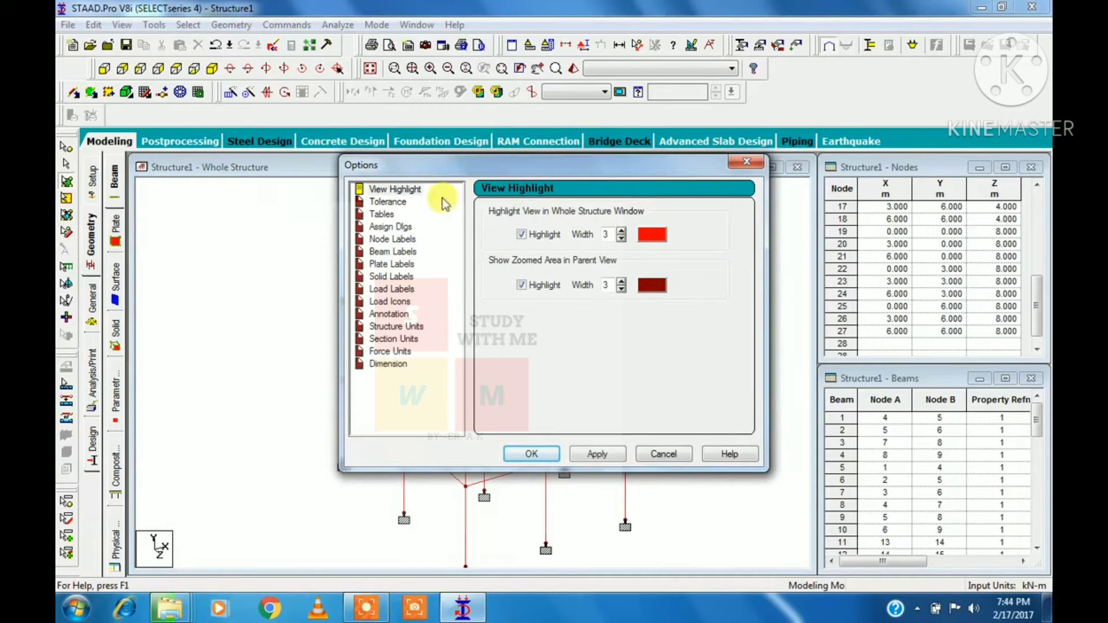
click(406, 189)
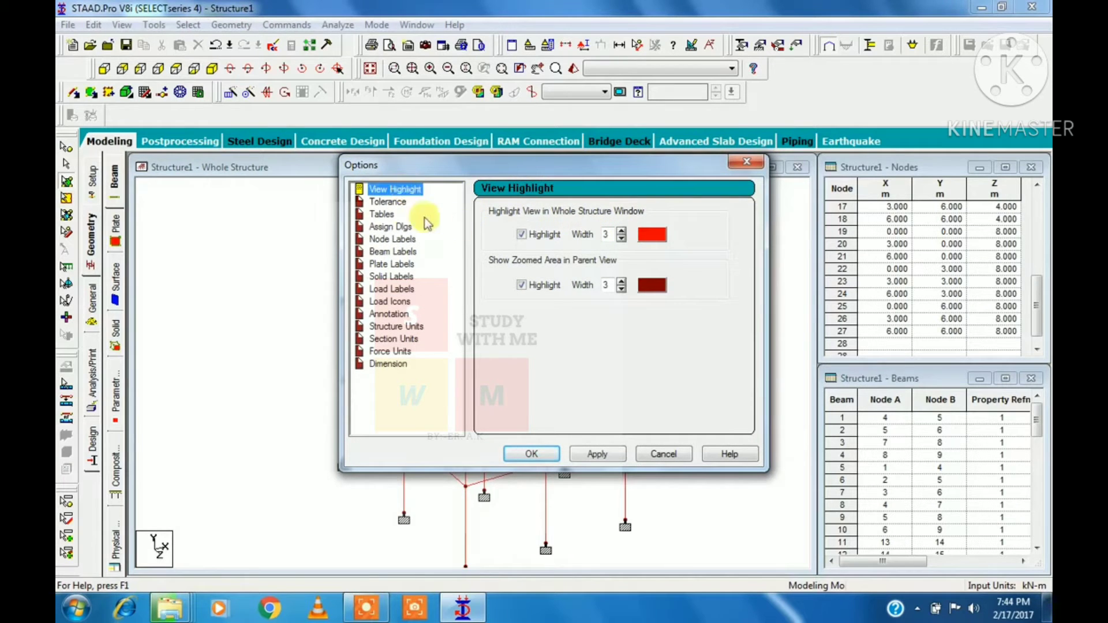
click(381, 214)
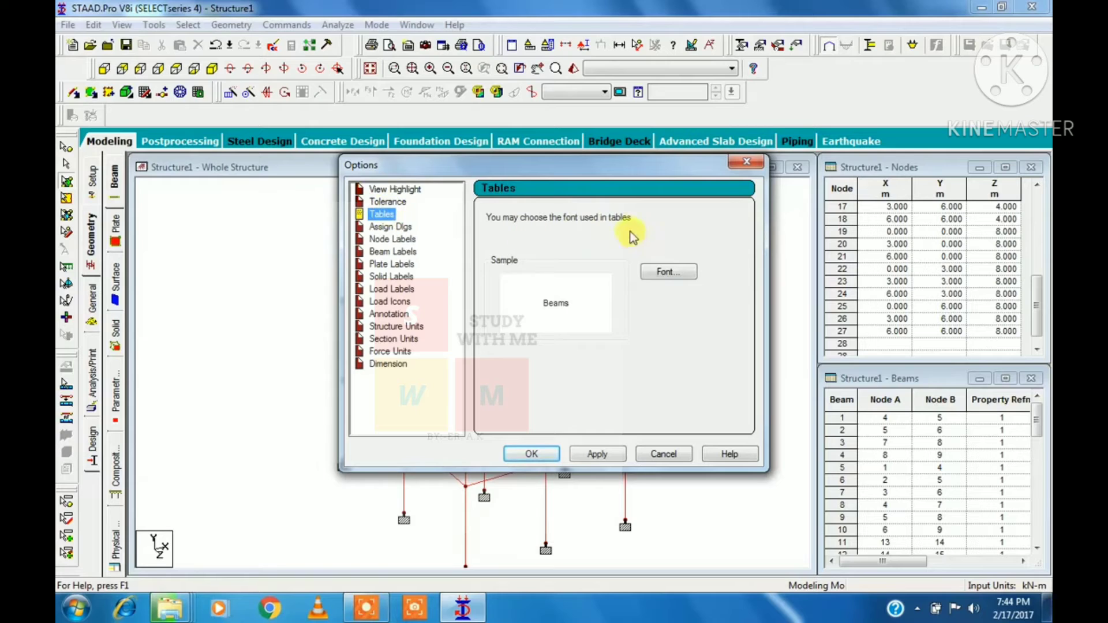
click(410, 239)
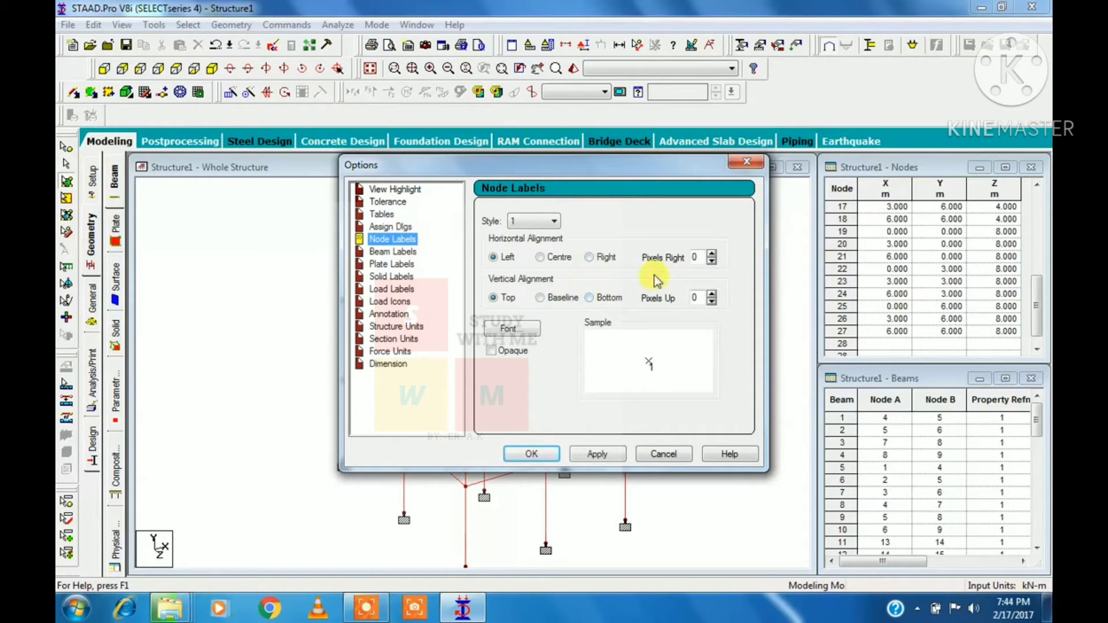
click(537, 222)
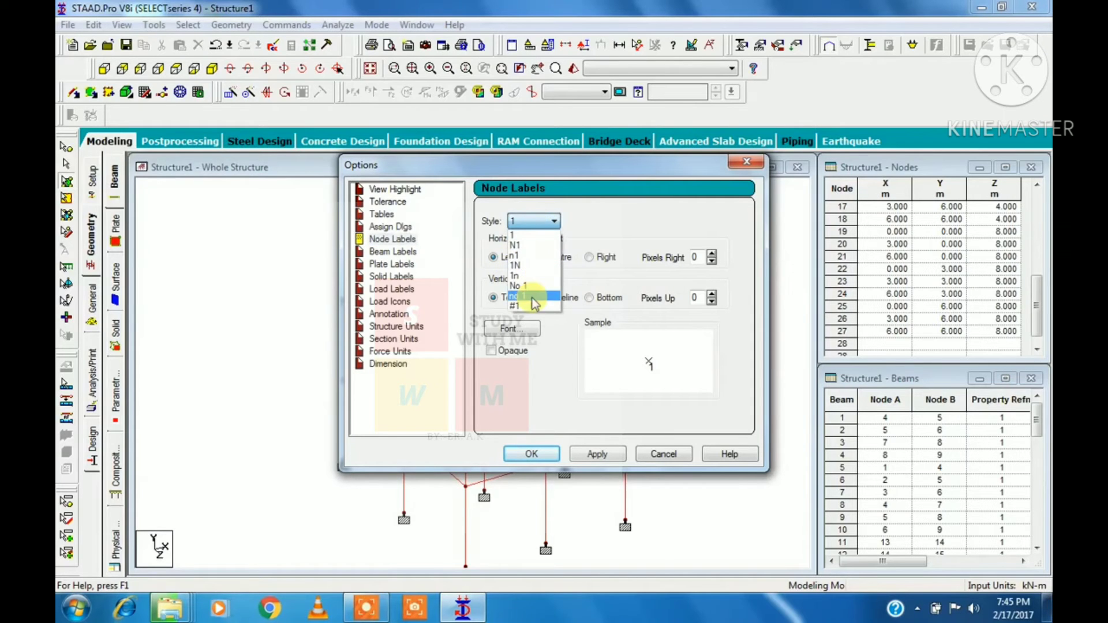
click(526, 235)
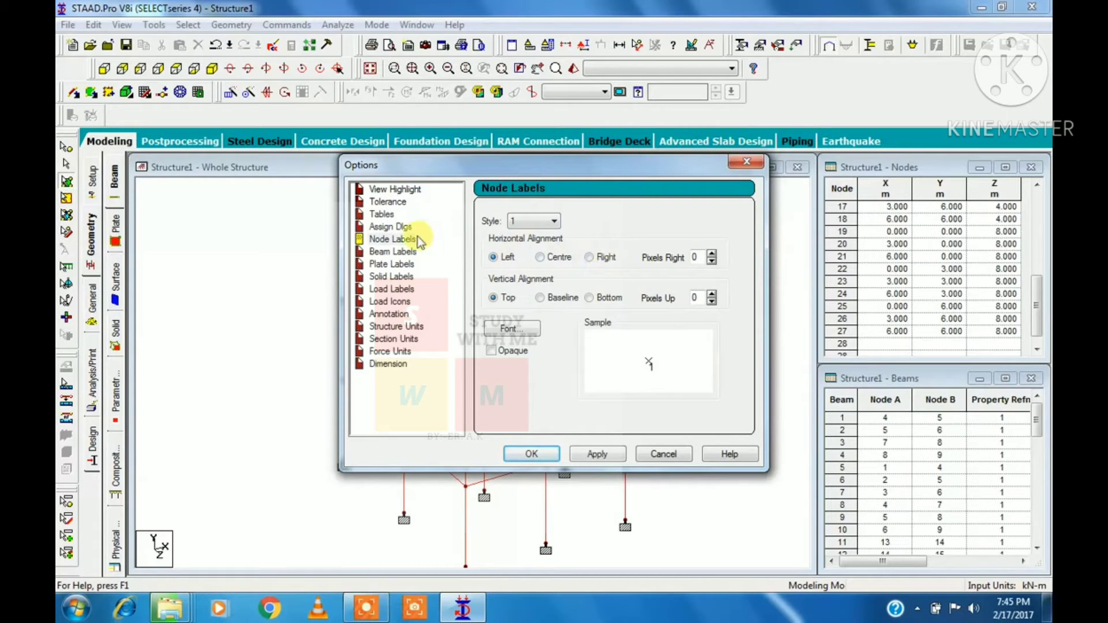
Review the beam, plate and solid label options and close the display options without changes
click(404, 252)
click(402, 264)
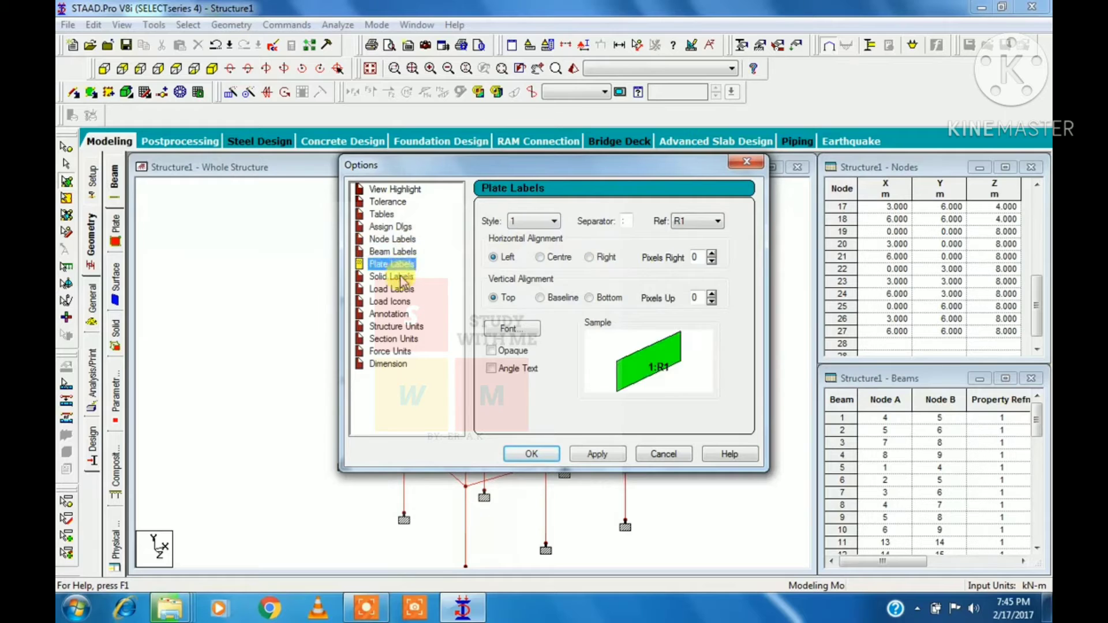
click(399, 277)
drag(678, 172, 612, 185)
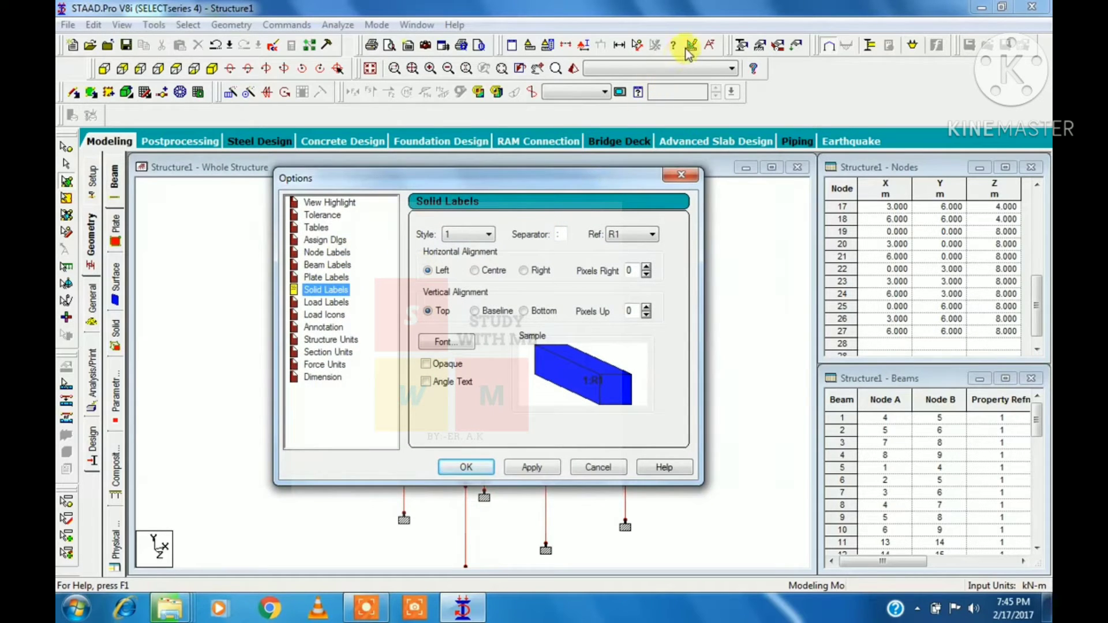
click(694, 181)
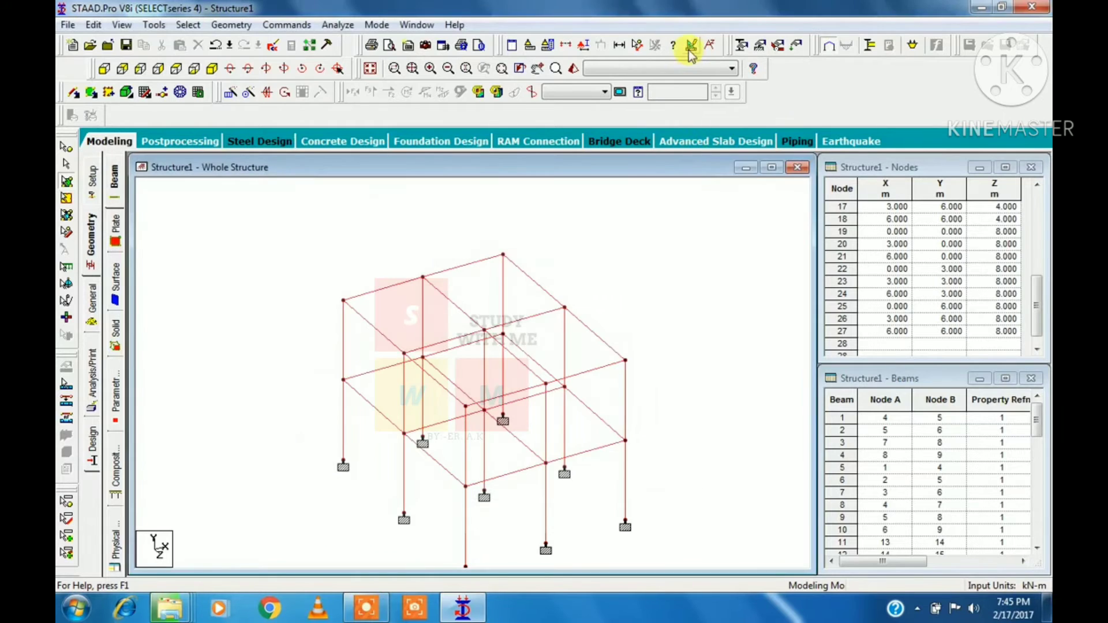
Inspect the label display settings for nodes, beams and plates, leaving Supports enabled, and close the Diagrams dialog
click(691, 45)
click(679, 100)
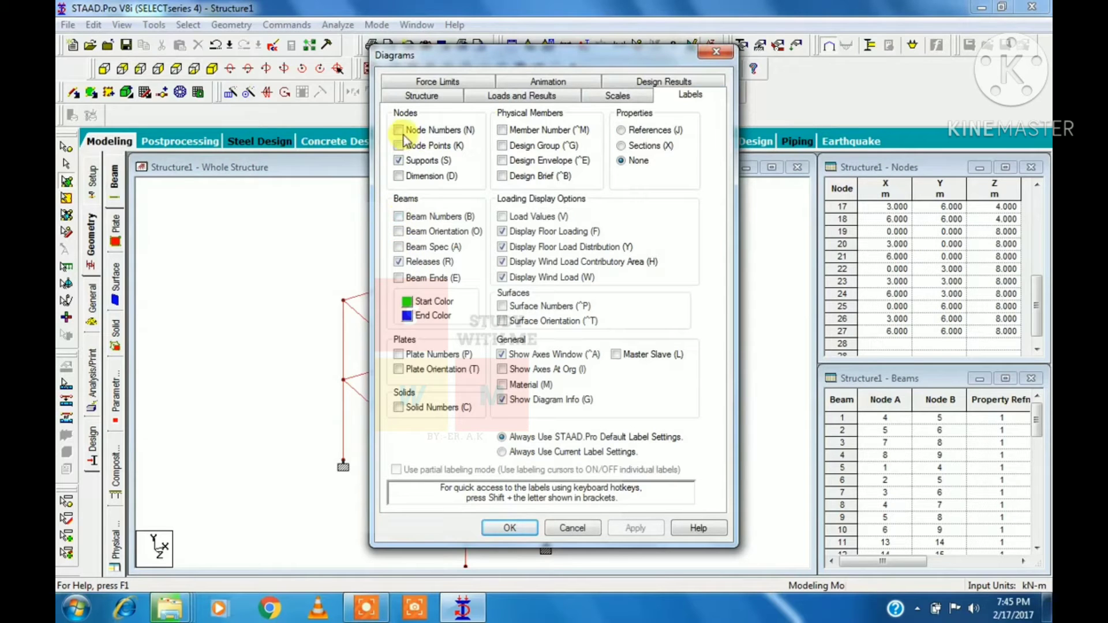
click(398, 161)
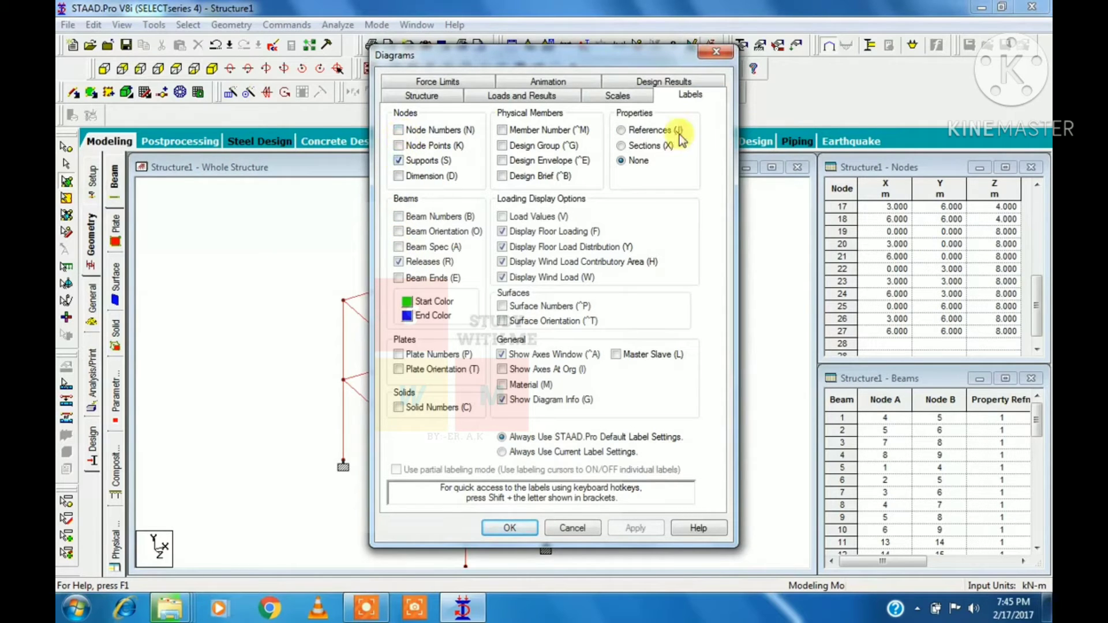
click(712, 53)
Reopen the current display unit options and examine the Load Icons and Structure Units settings
click(159, 24)
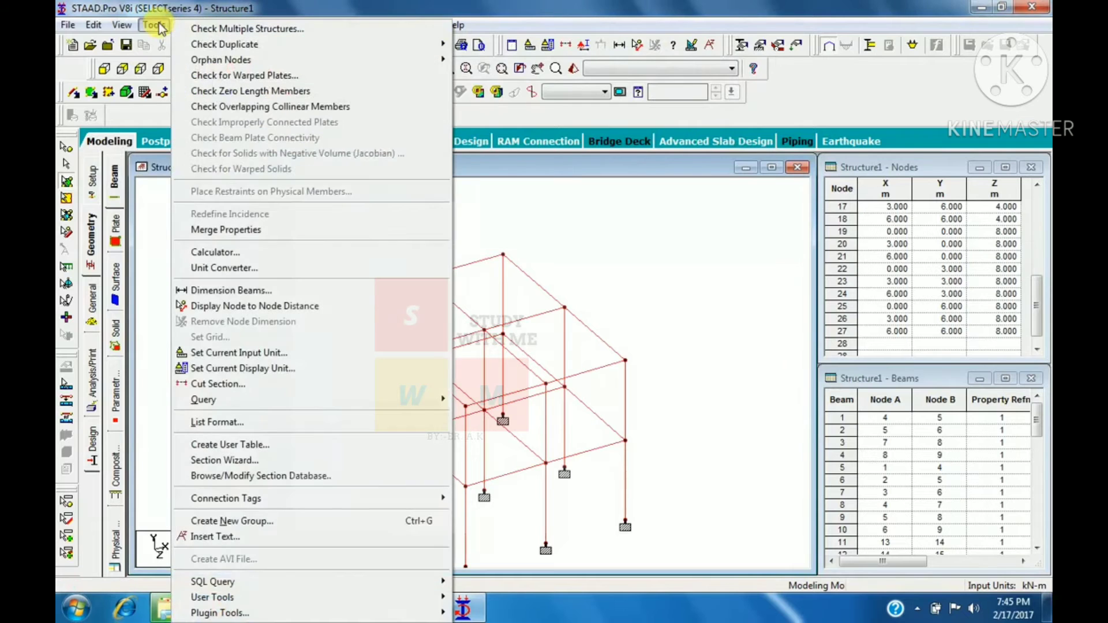
mouse_move(289, 398)
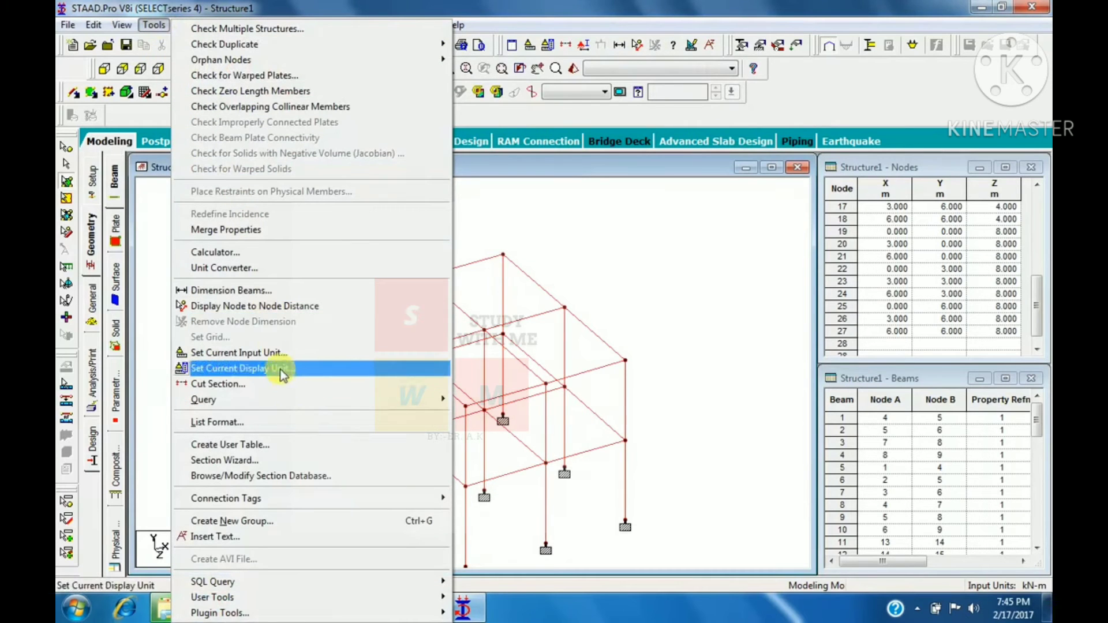
click(283, 372)
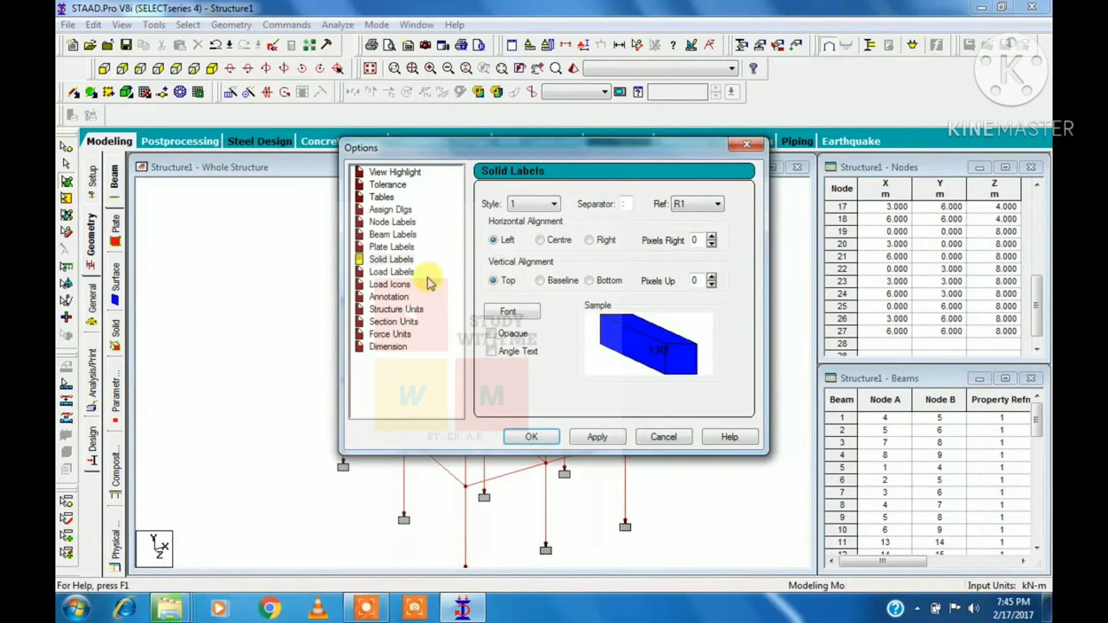
click(398, 285)
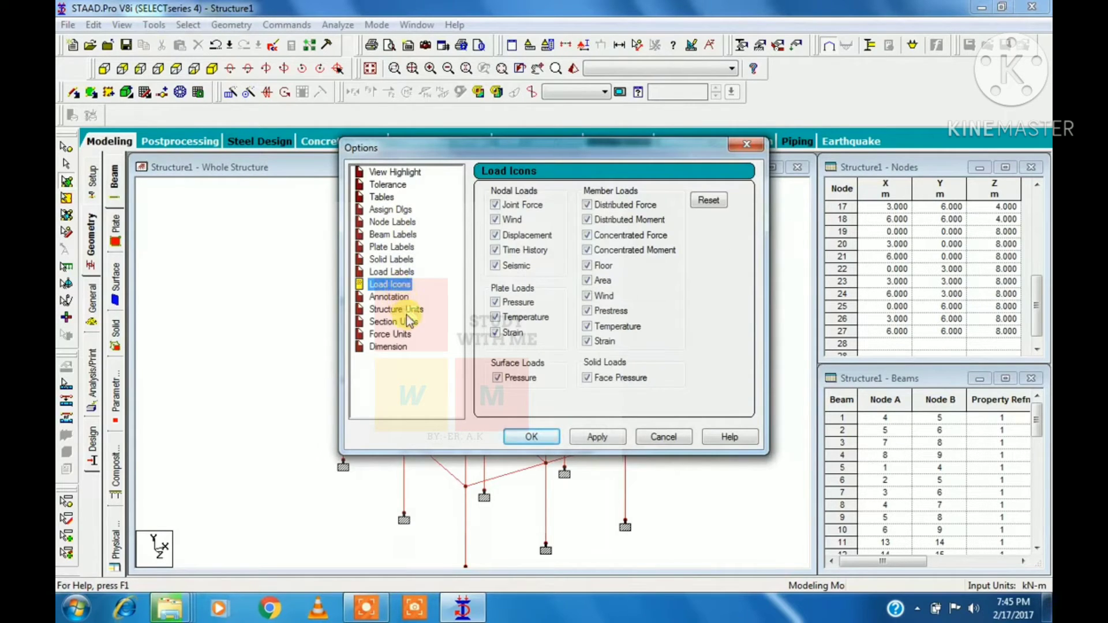
click(405, 309)
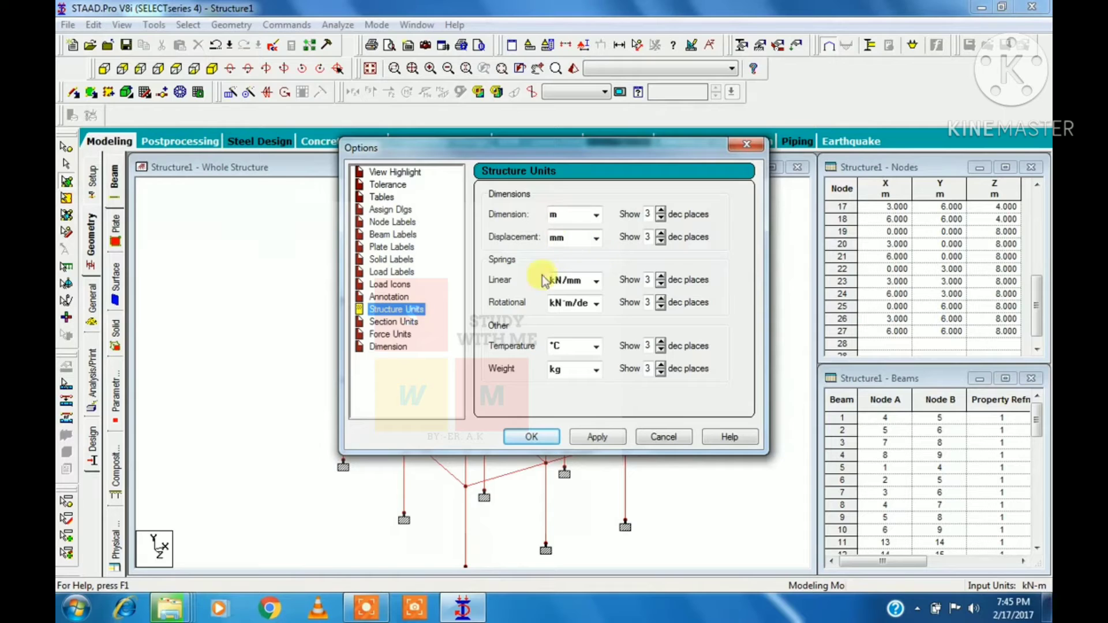
click(366, 607)
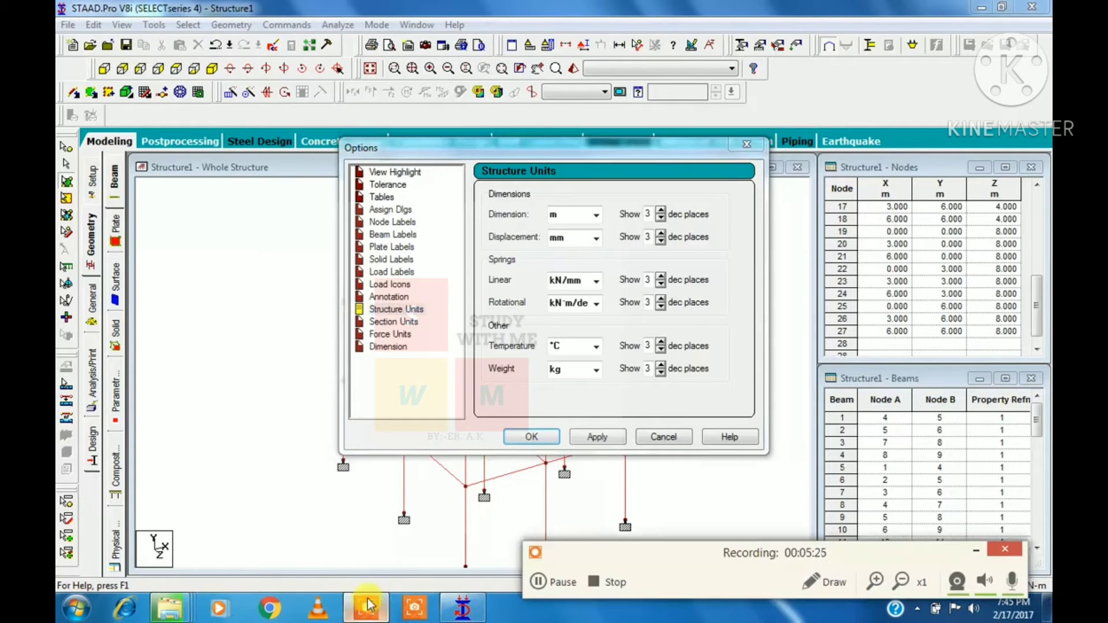
click(546, 583)
click(546, 583)
click(977, 550)
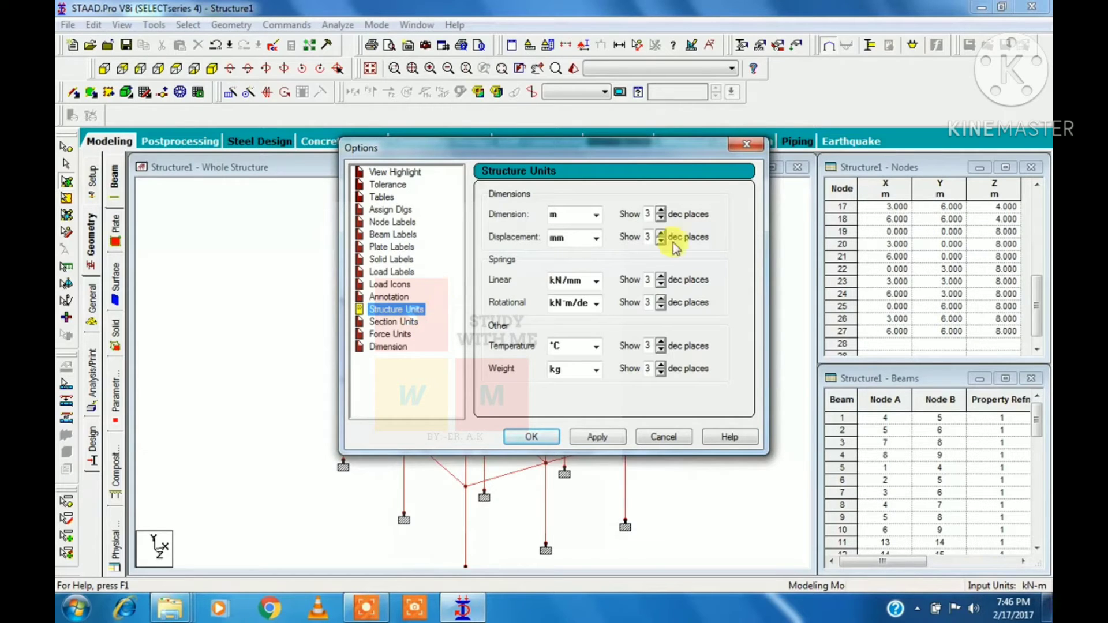
Keep the displacement unit at mm, review the section unit, force unit and dimension options, and accept the display options
click(592, 240)
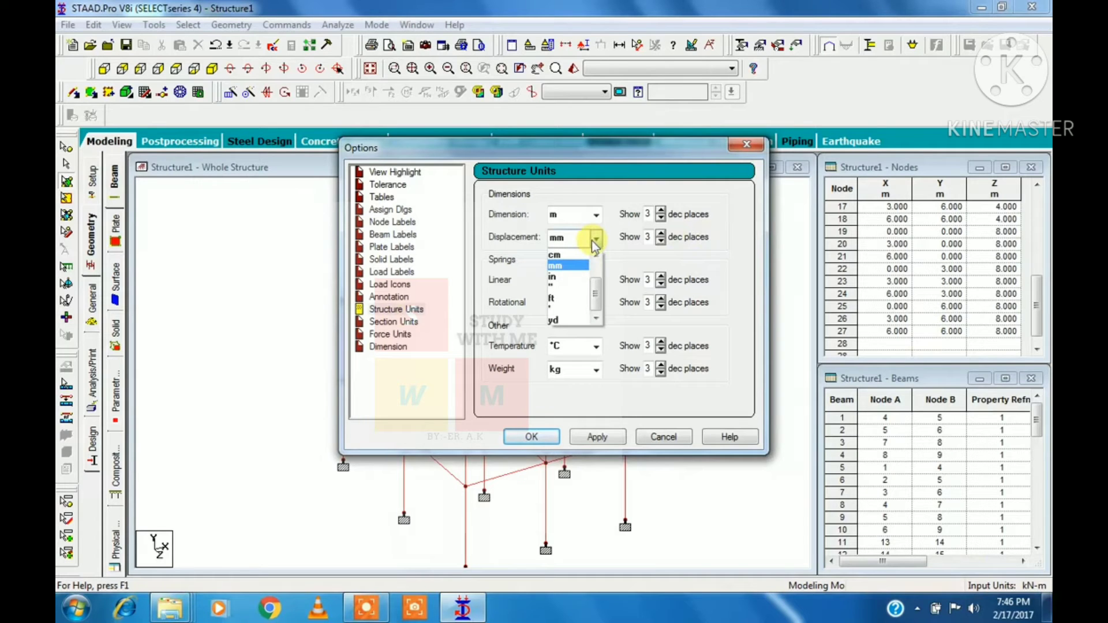
click(577, 268)
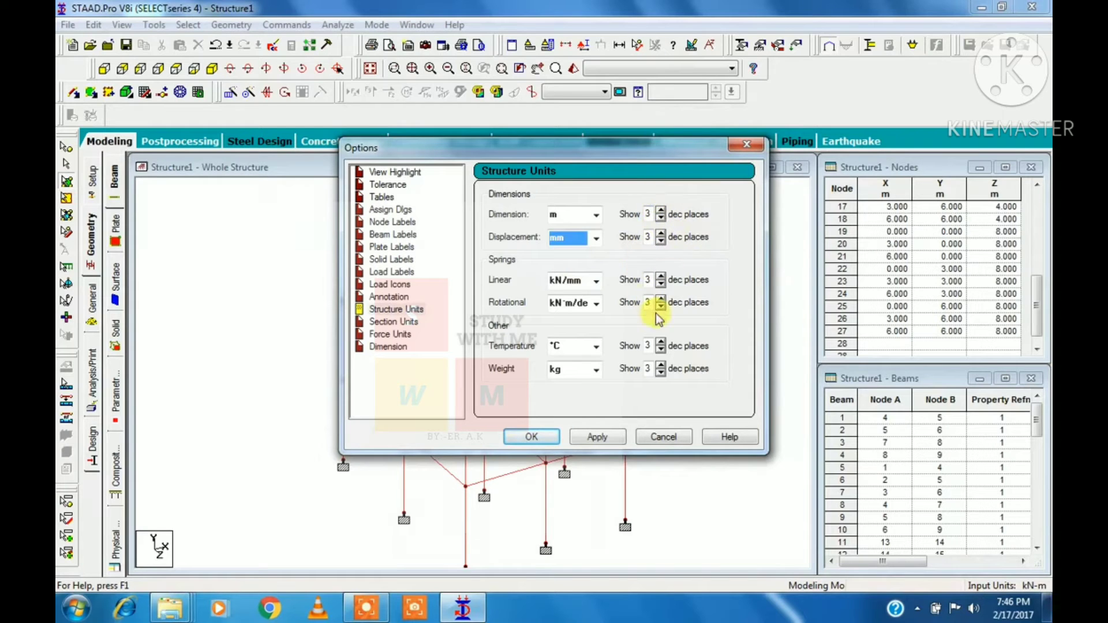
click(404, 322)
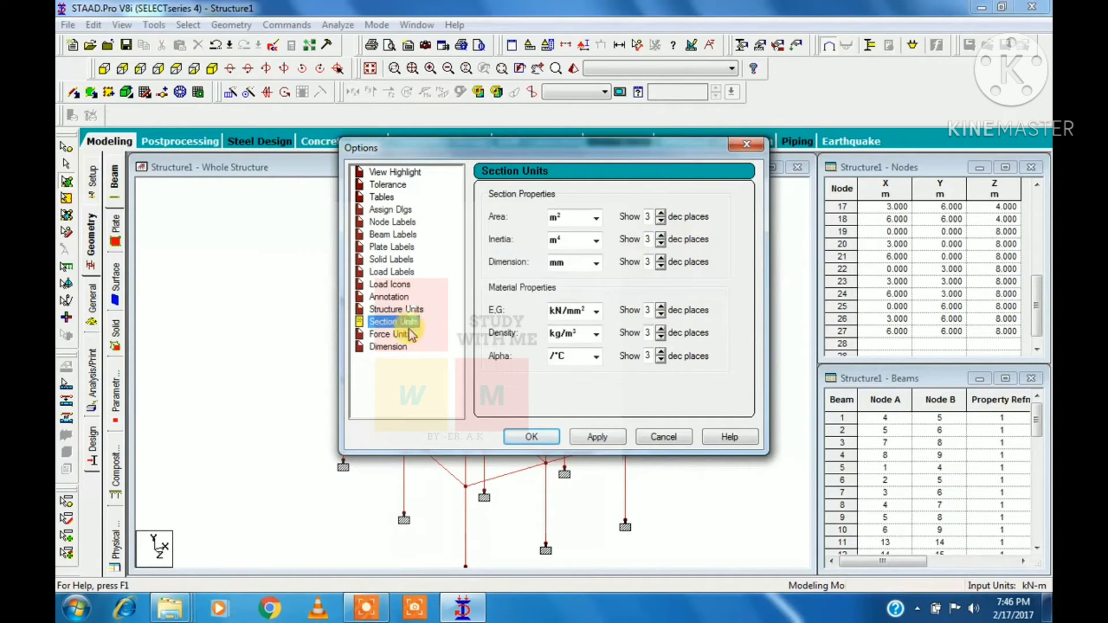
click(404, 334)
click(397, 347)
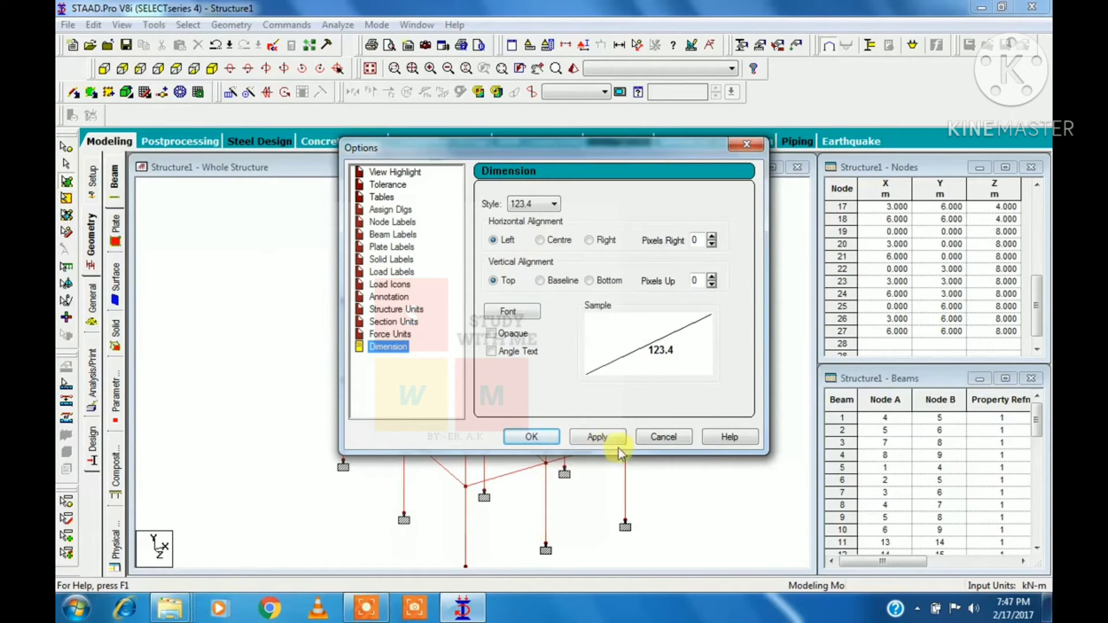
click(536, 438)
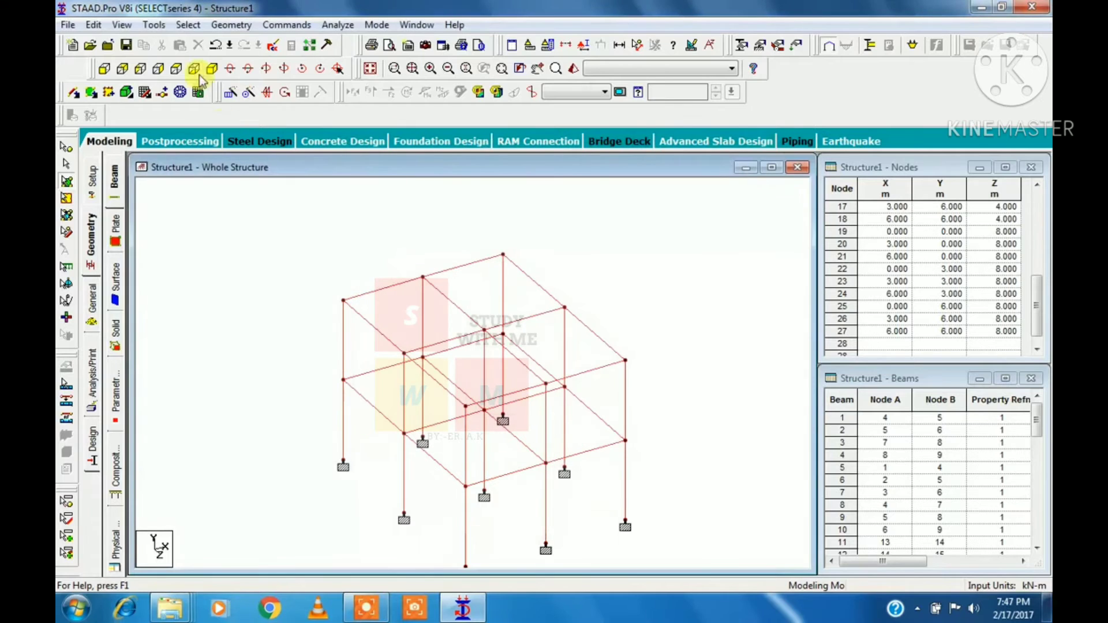
Query the member information of the rear roof beam between nodes 8 and 9, and close it
click(153, 26)
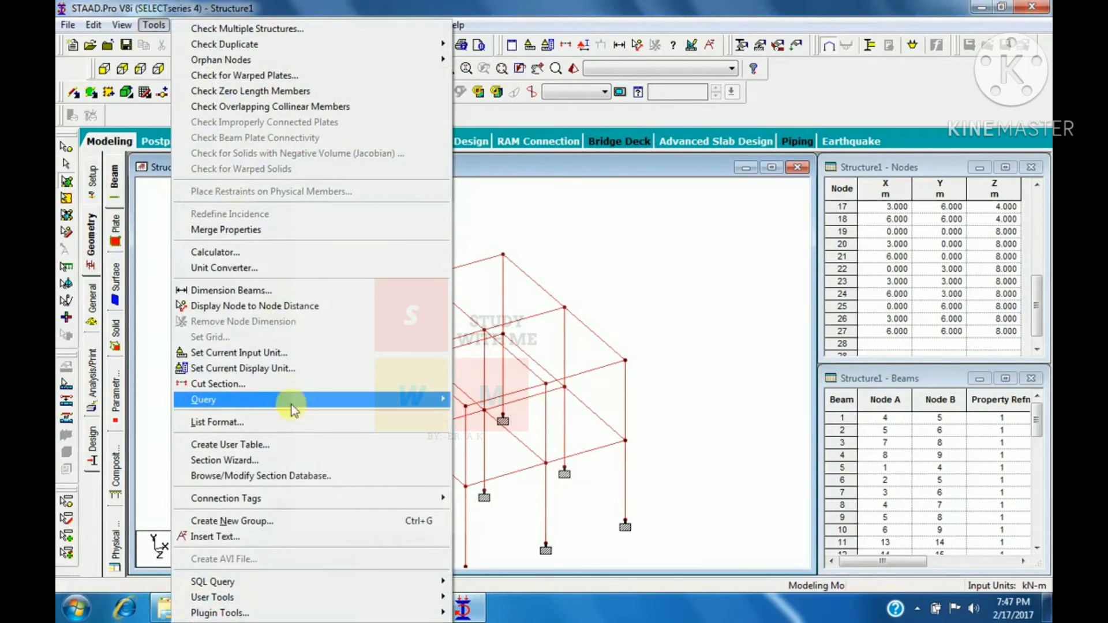
mouse_move(290, 395)
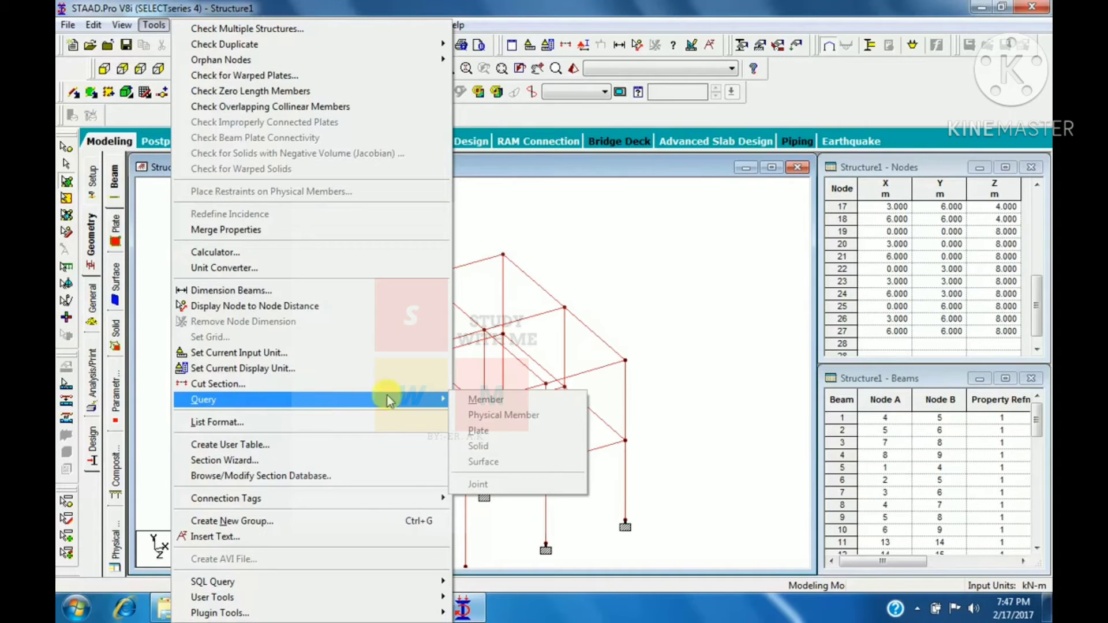
click(479, 403)
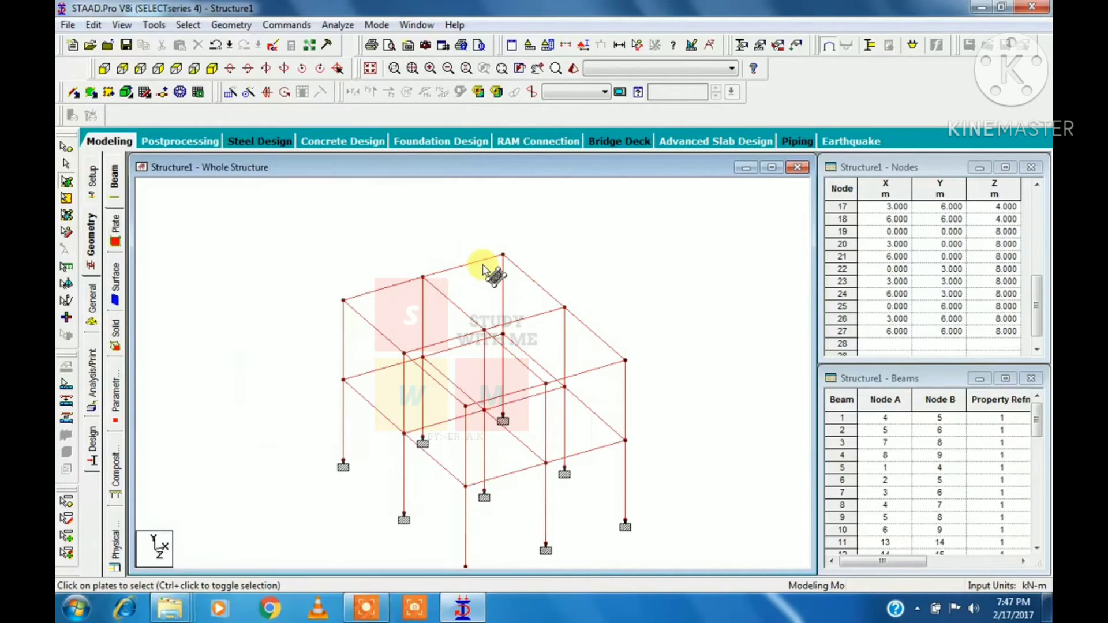
click(484, 262)
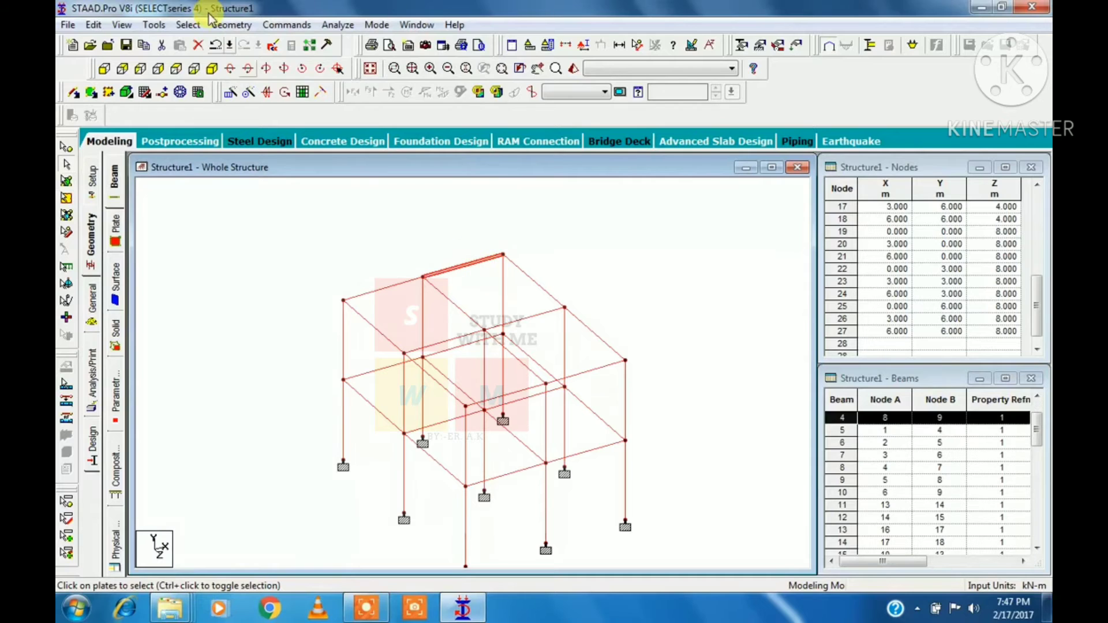
click(154, 25)
mouse_move(254, 399)
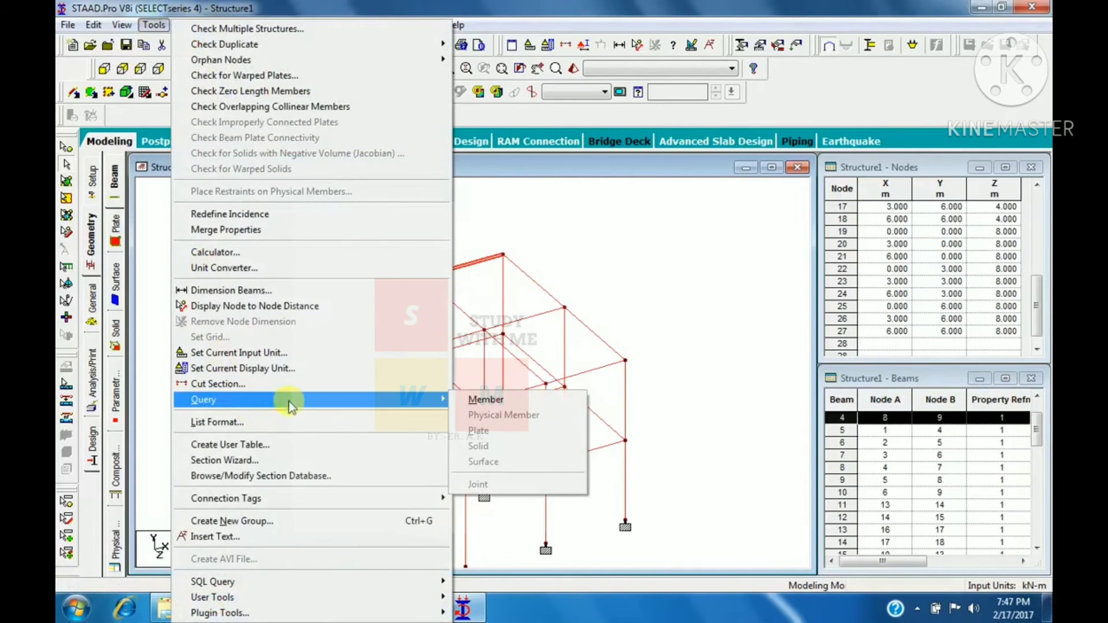
click(489, 407)
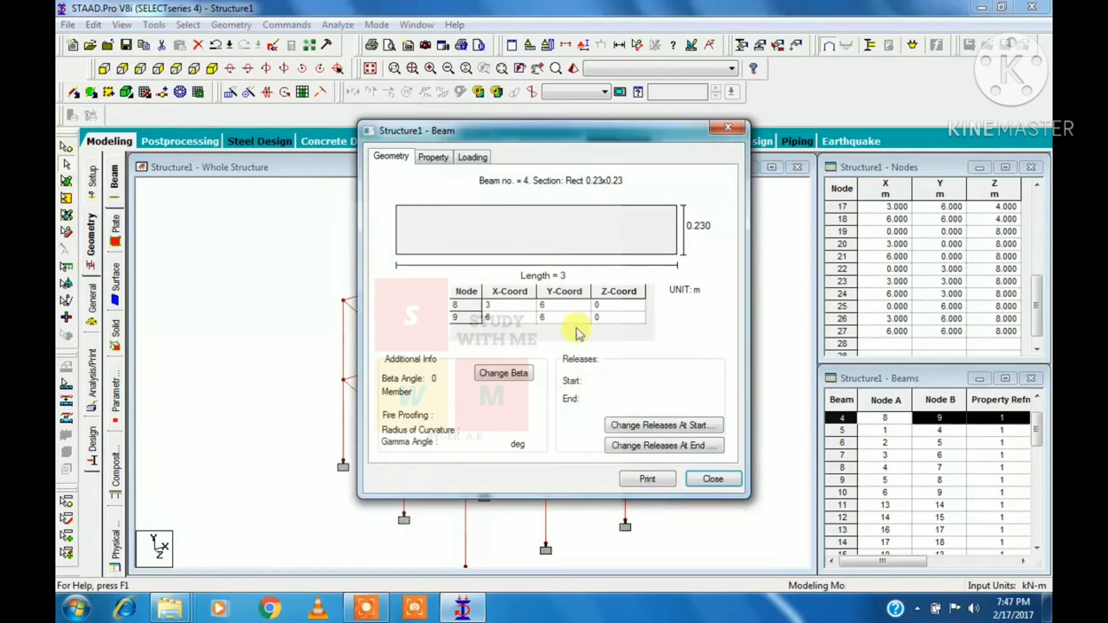
click(716, 119)
Reopen the rear roof beam's details directly from the model, review its property and loading data, and close them
click(611, 247)
double_click(462, 264)
click(426, 161)
click(472, 157)
click(728, 128)
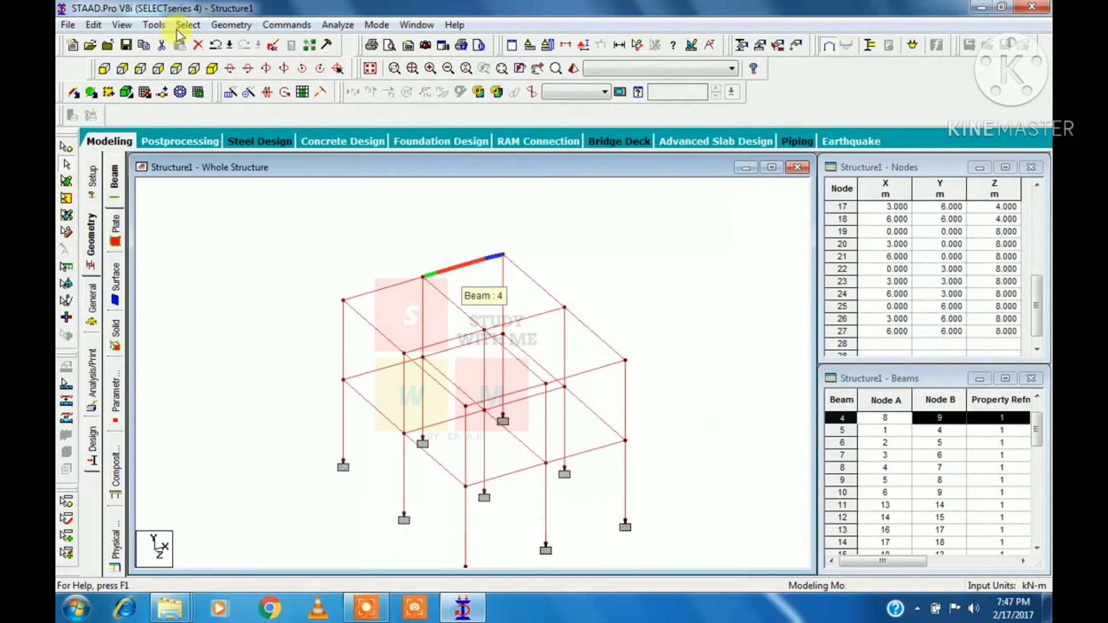
Insert the text label "BEAM 0.23 X 0.23" in the structure view beside the rear roof beam
click(153, 24)
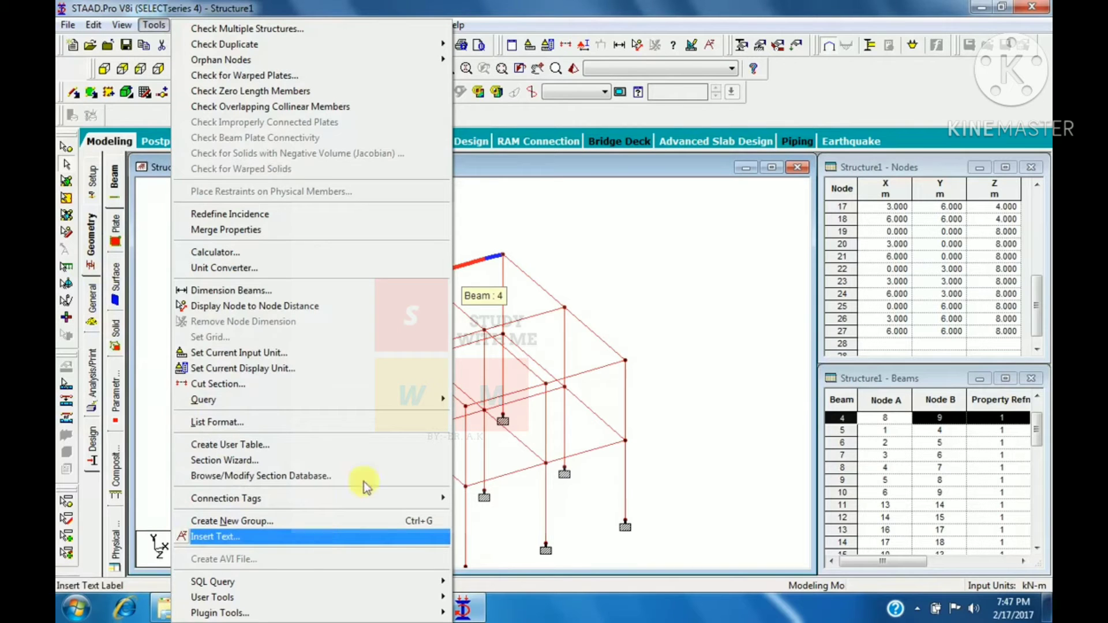
click(637, 283)
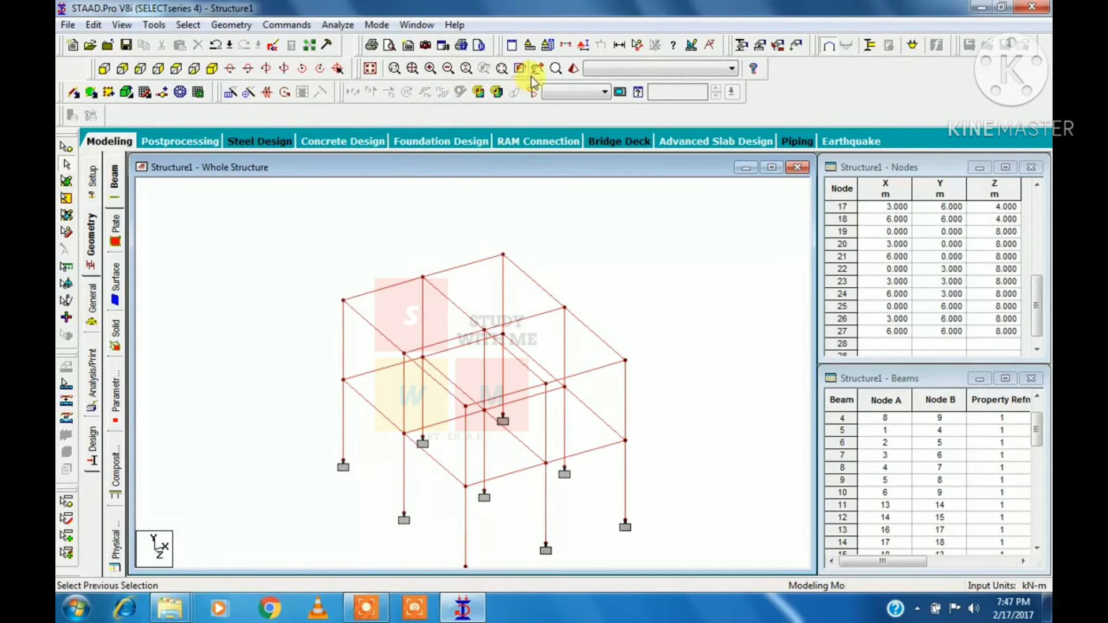
click(710, 45)
click(462, 266)
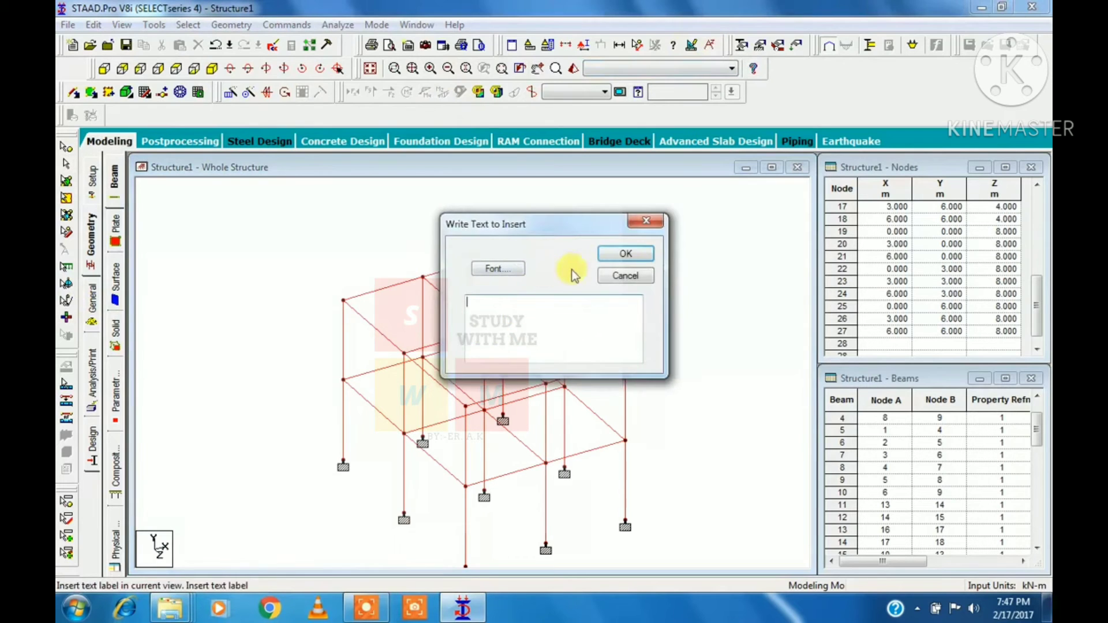
text(BEAM 0.23 X 0.23)
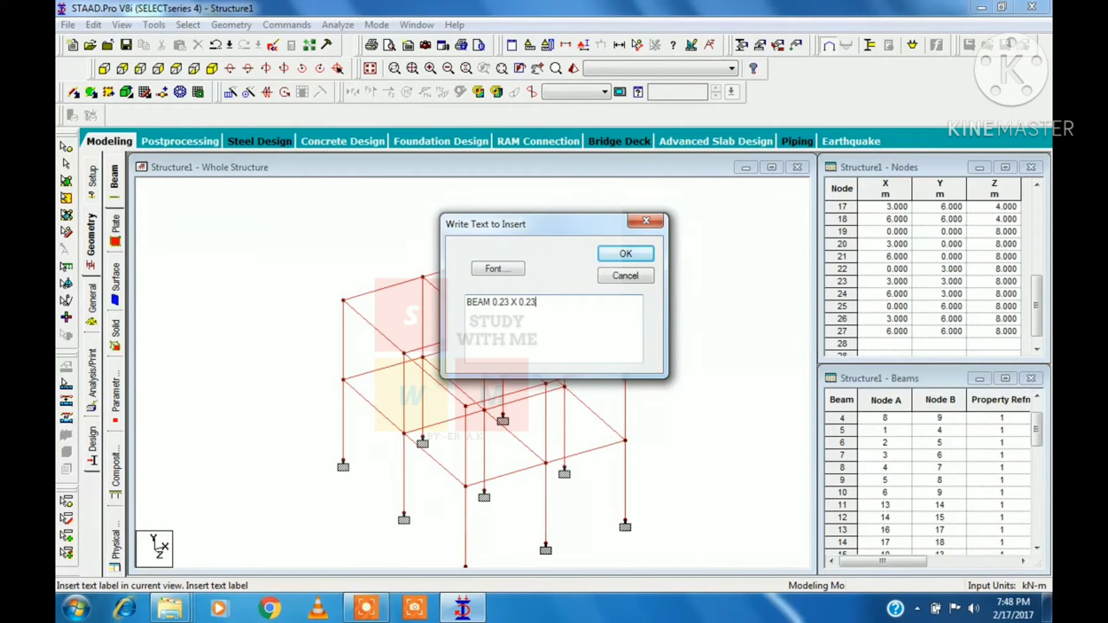
click(626, 253)
click(468, 257)
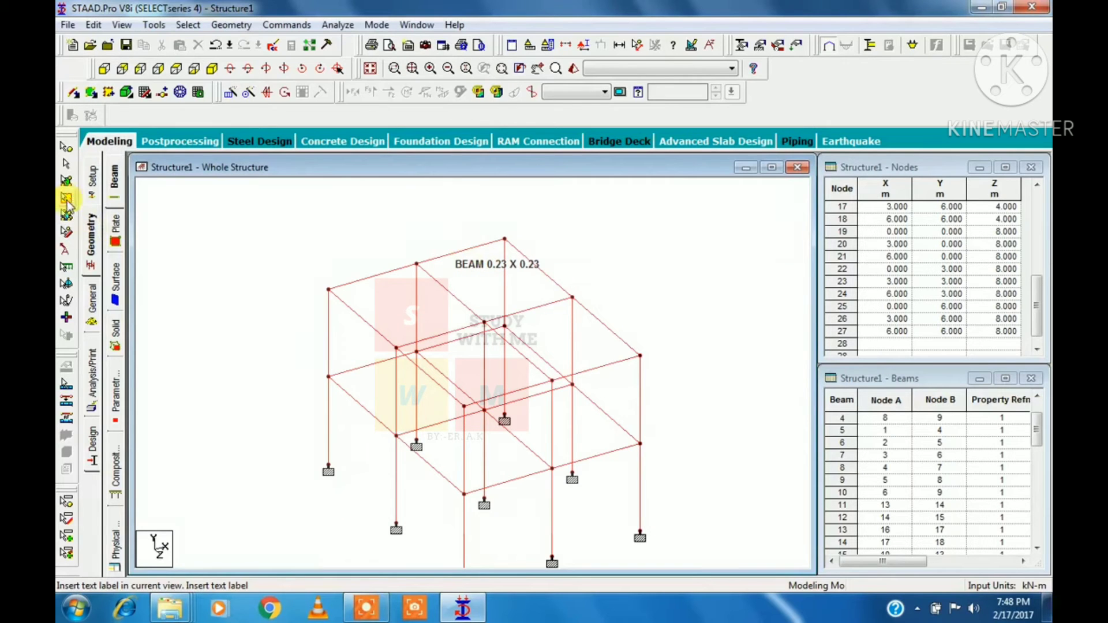
Move the beam text label above the rear roof beam and delete it
click(65, 254)
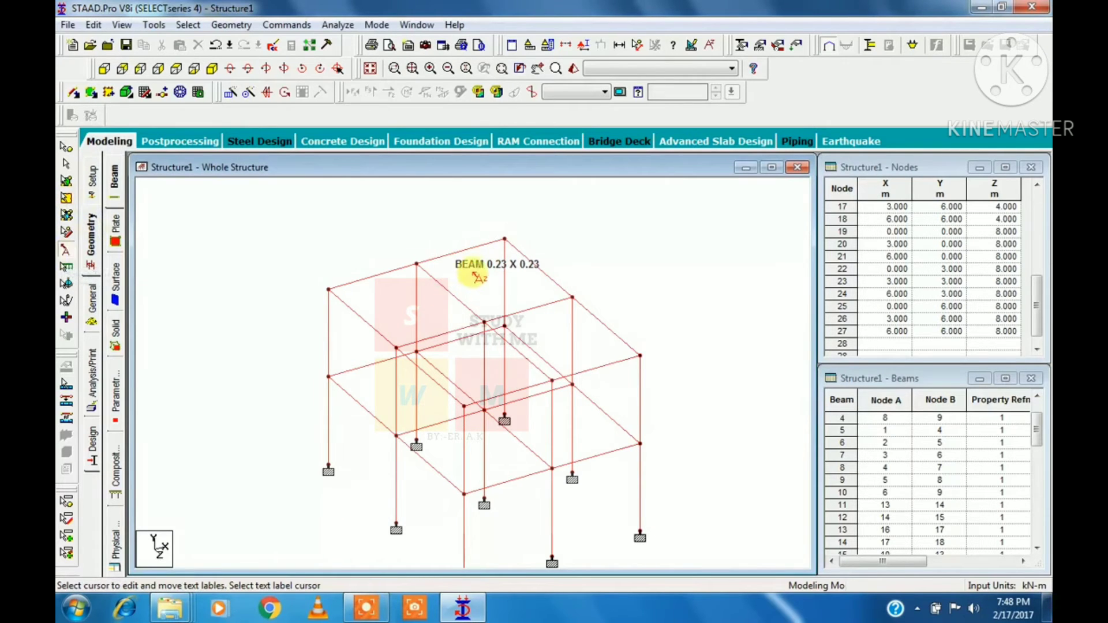
drag(472, 271, 430, 252)
click(617, 254)
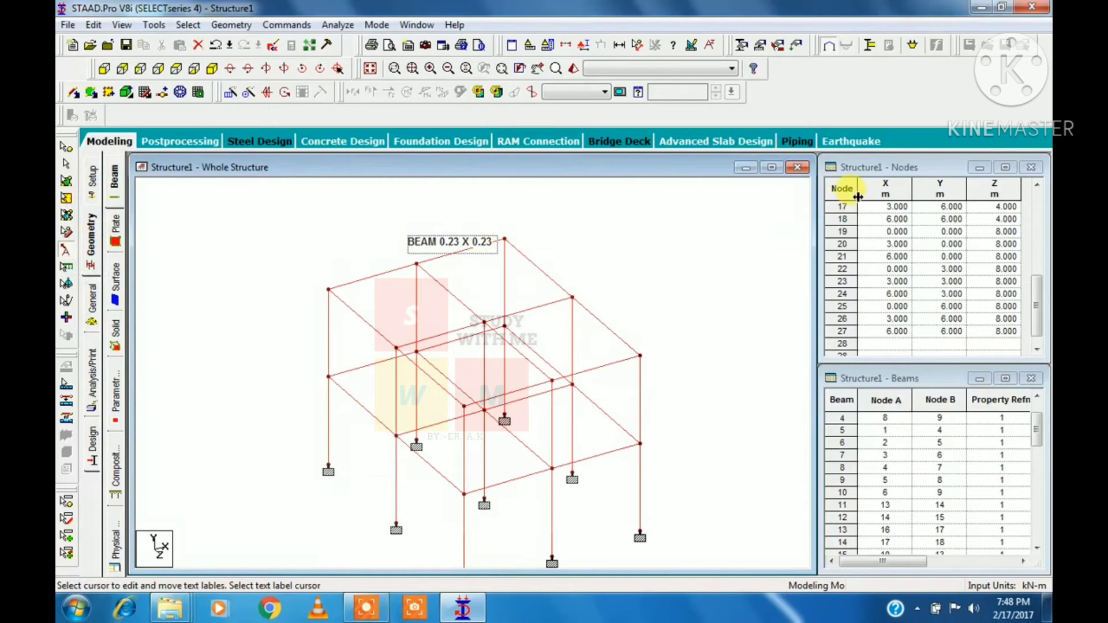
key(Delete)
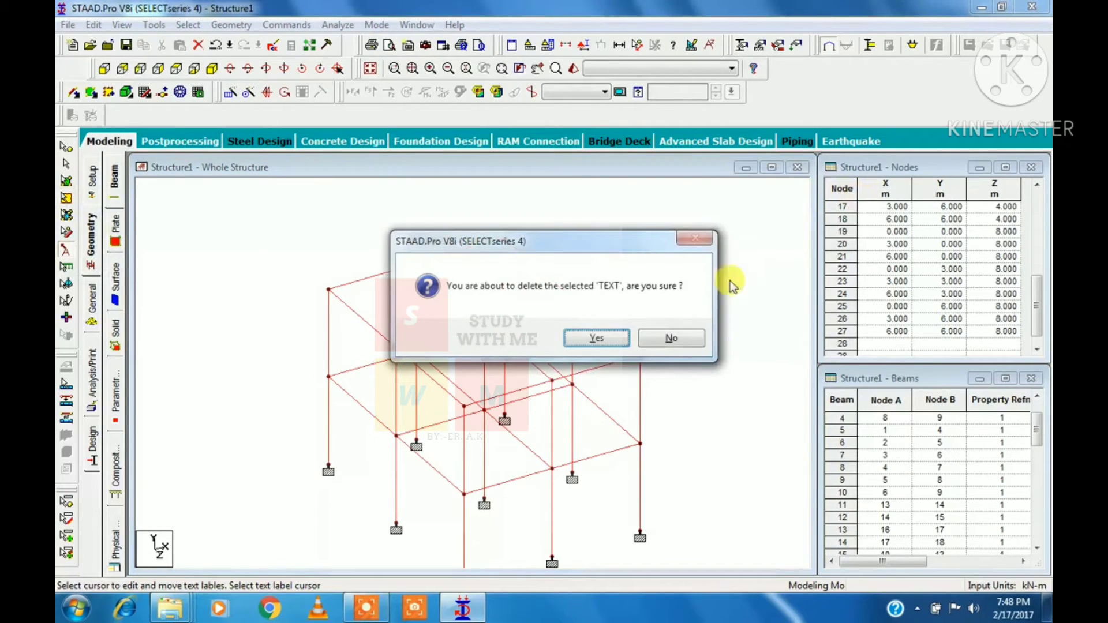
click(595, 339)
Look over the SQL Query commands, and open and close the rear roof beam's geometry details once more
click(154, 25)
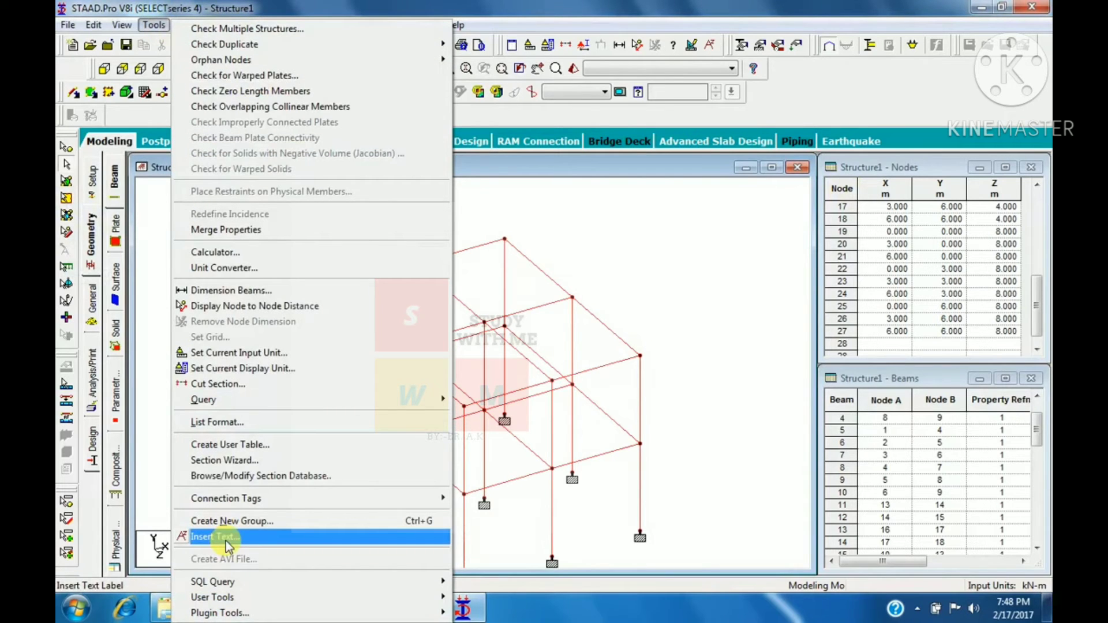
mouse_move(236, 582)
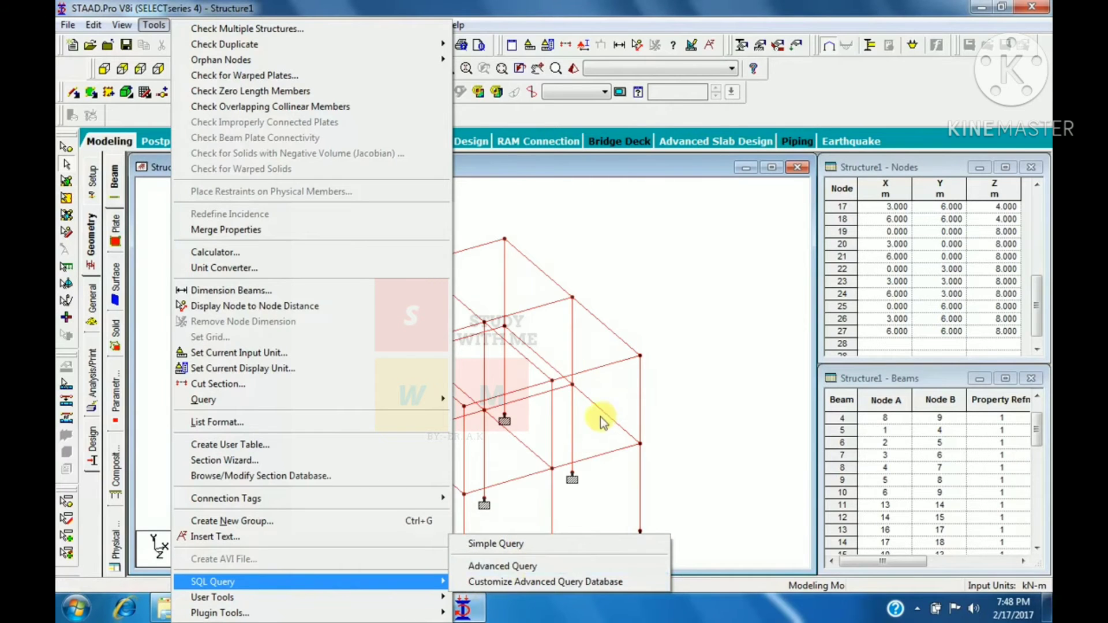
click(549, 330)
double_click(485, 246)
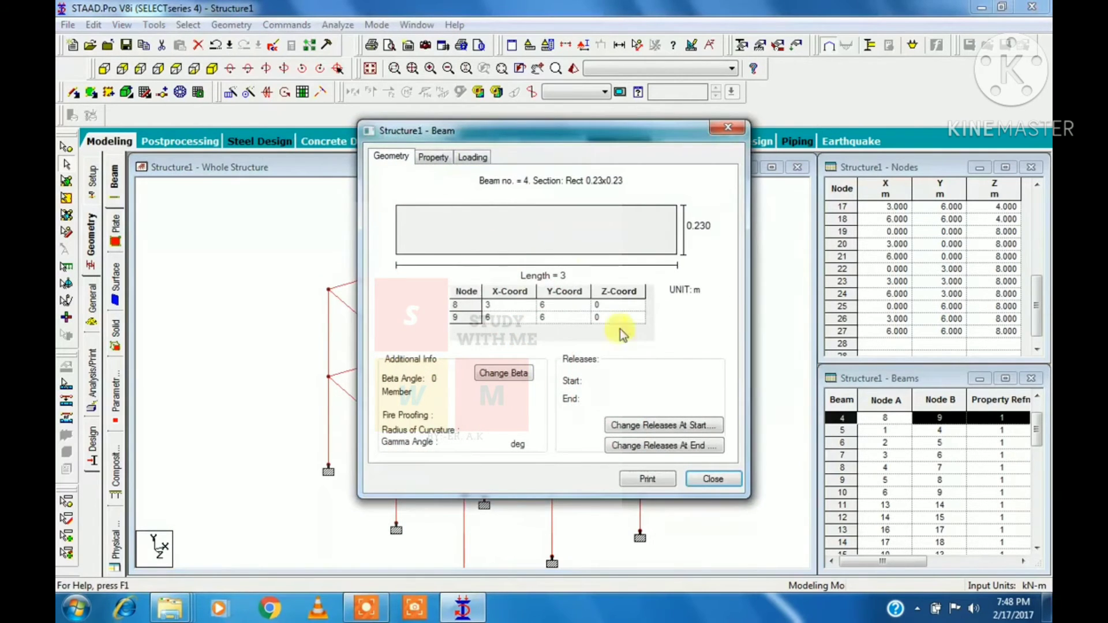
click(726, 127)
click(411, 610)
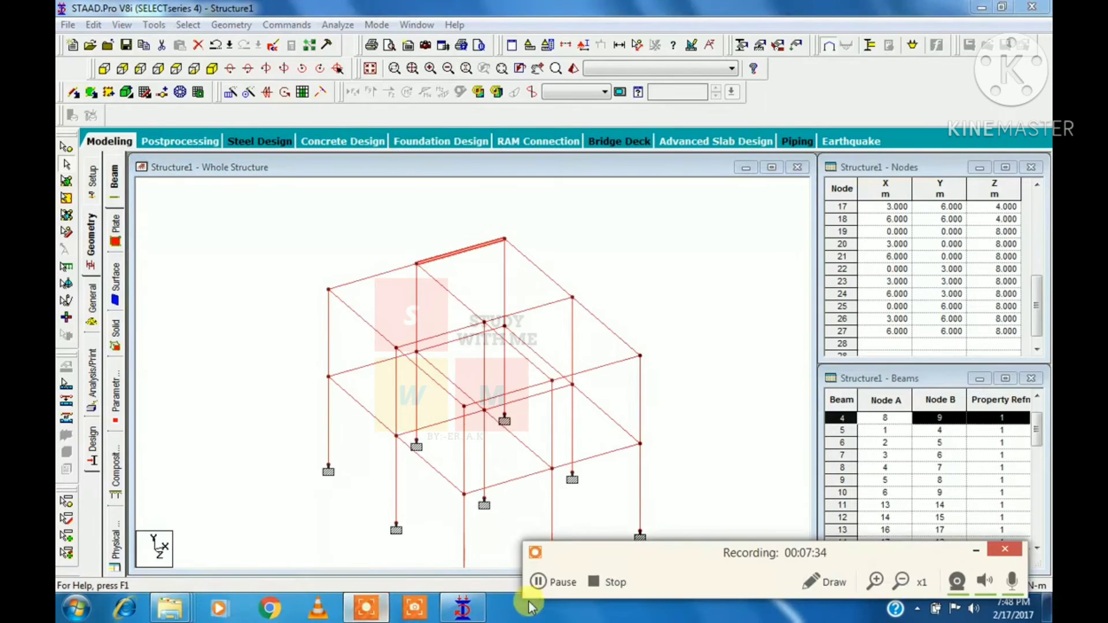
click(549, 583)
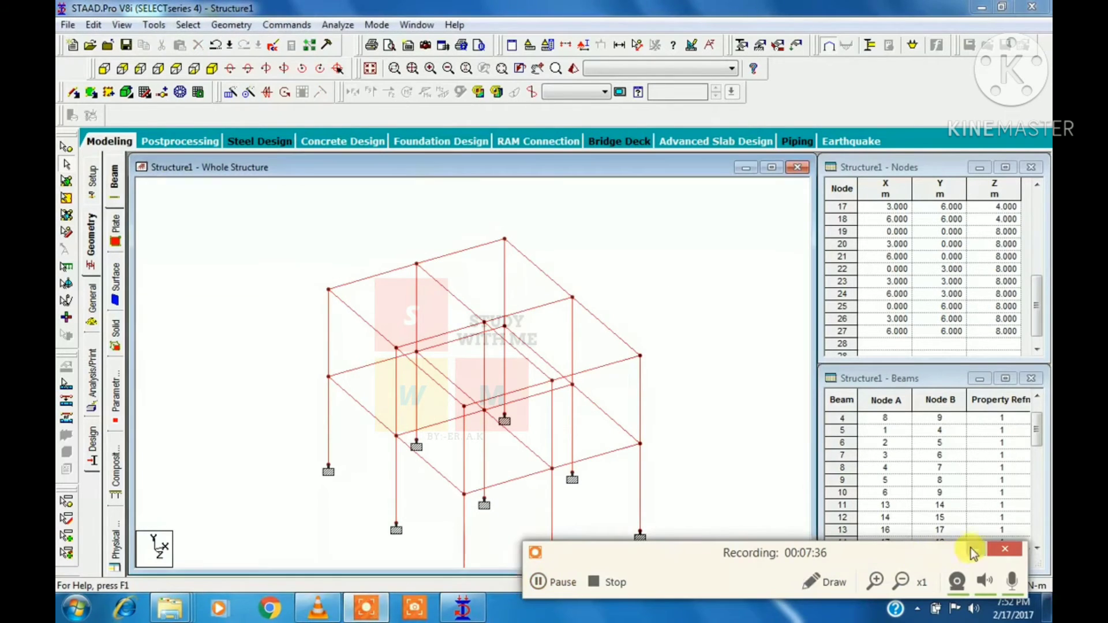
click(976, 550)
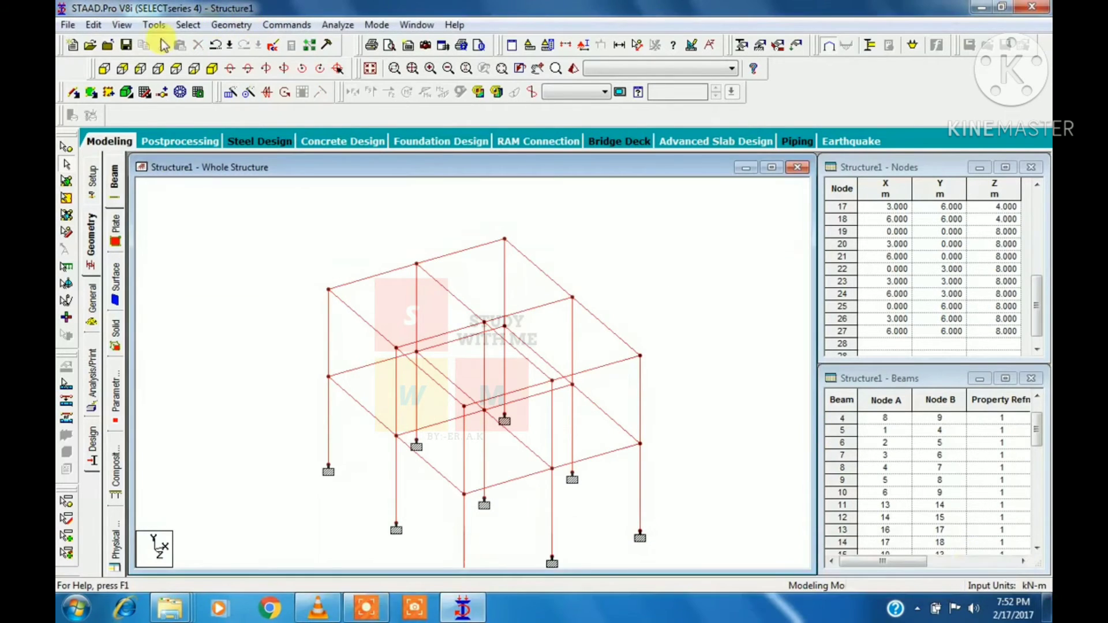
Look over the zoom commands, and zoom in, zoom out and pan the frame in the whole structure view
click(122, 25)
mouse_move(139, 44)
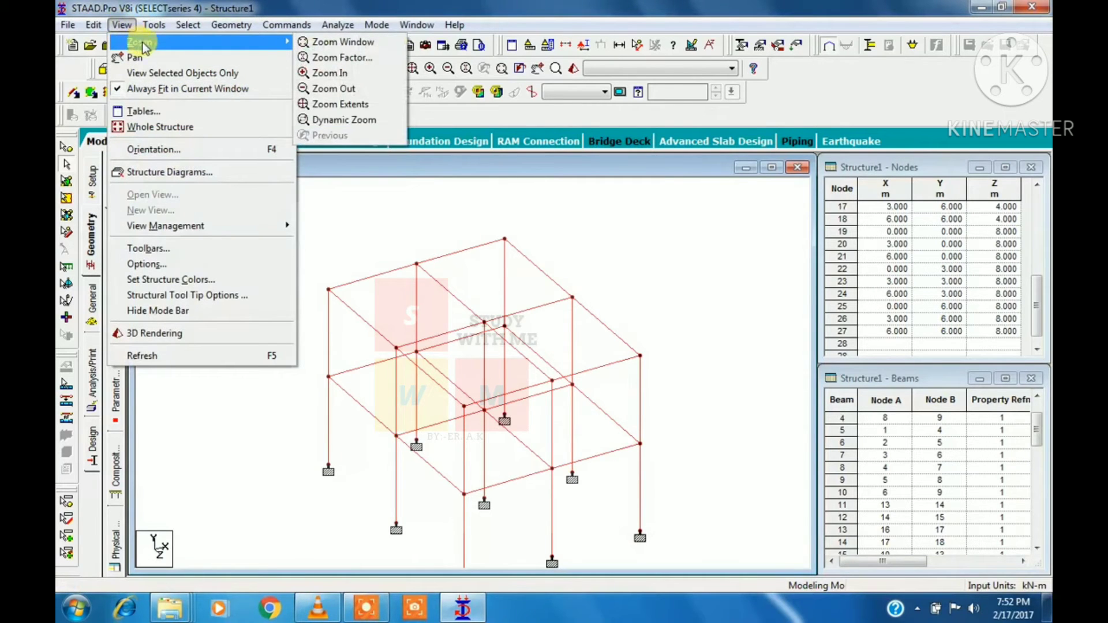
click(501, 205)
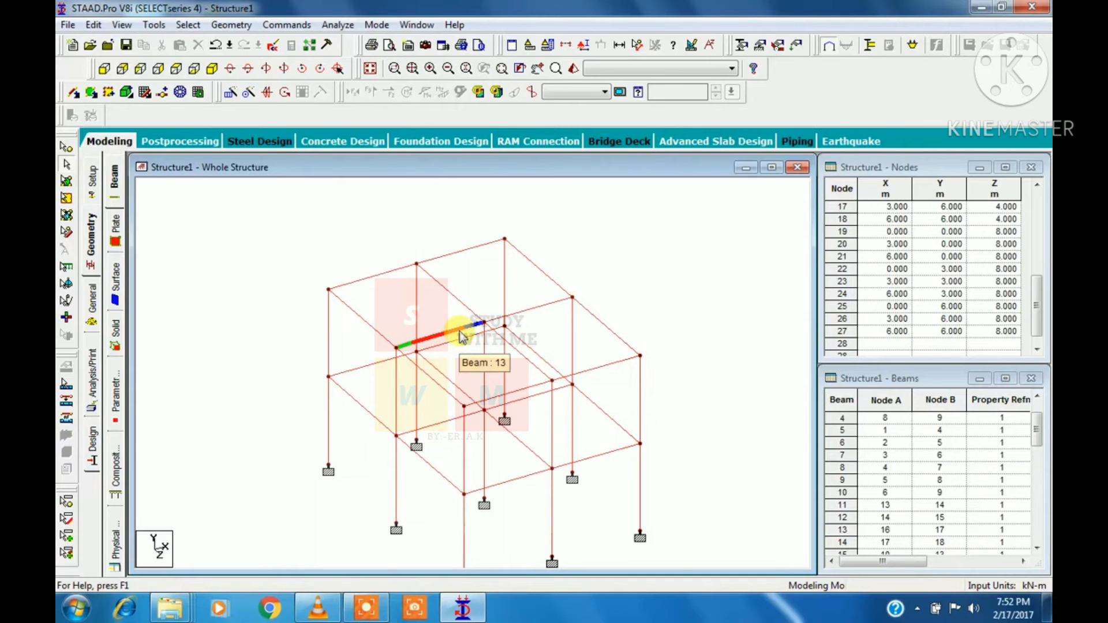
scroll(462, 336, up, 5)
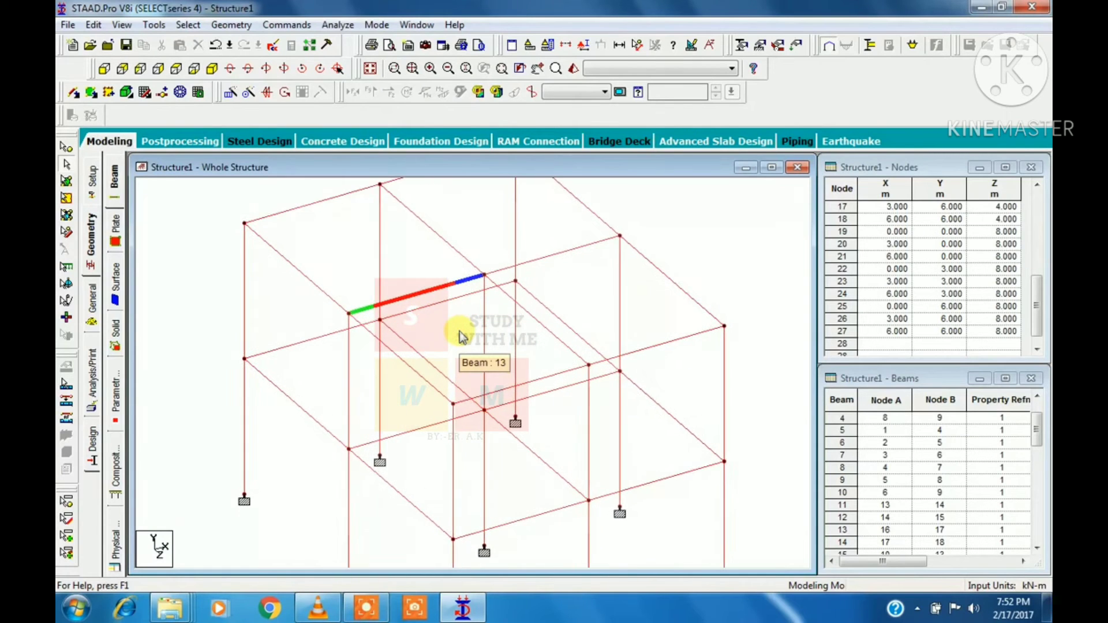
scroll(462, 337, down, 5)
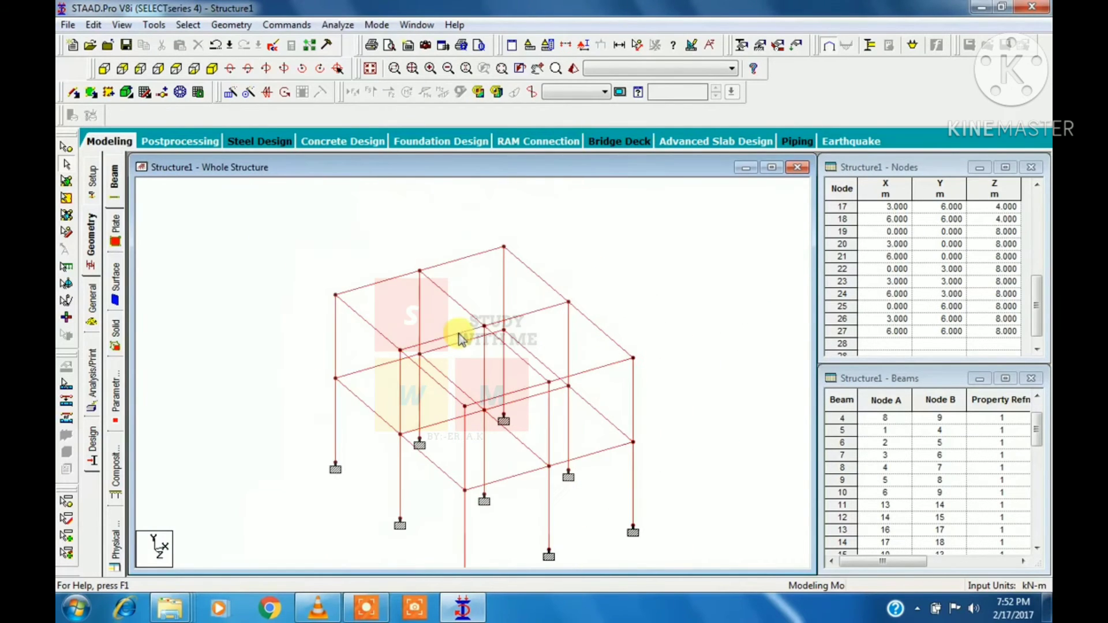
middle_drag(469, 353, 461, 321)
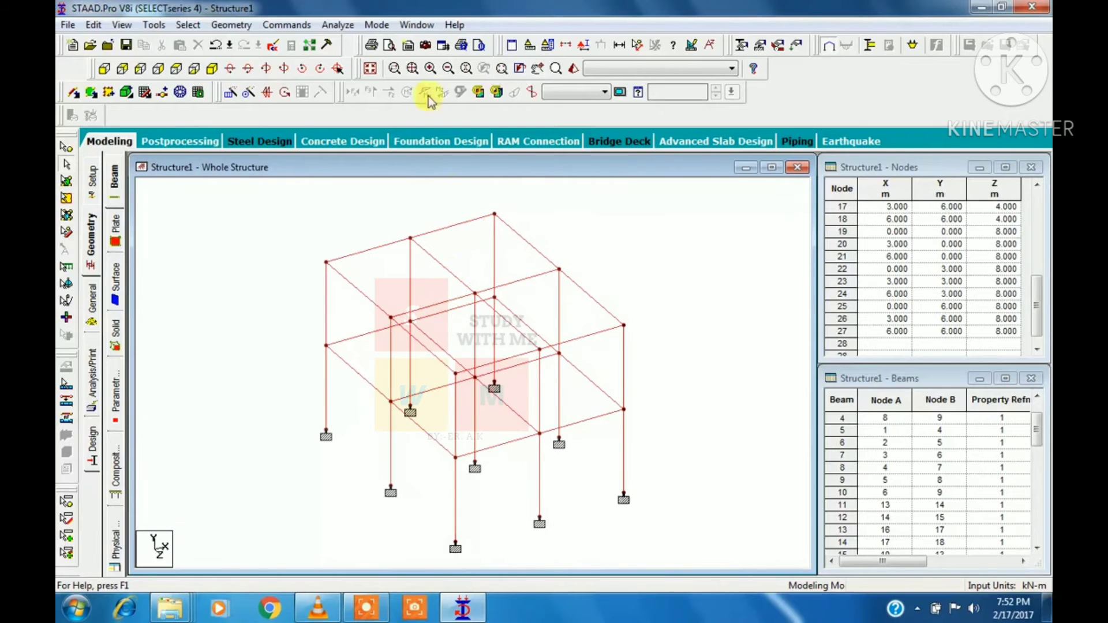
Magnify the middle joint of the rear roof edge with Zoom Window, and close the zoomed view
click(394, 71)
drag(398, 223, 426, 262)
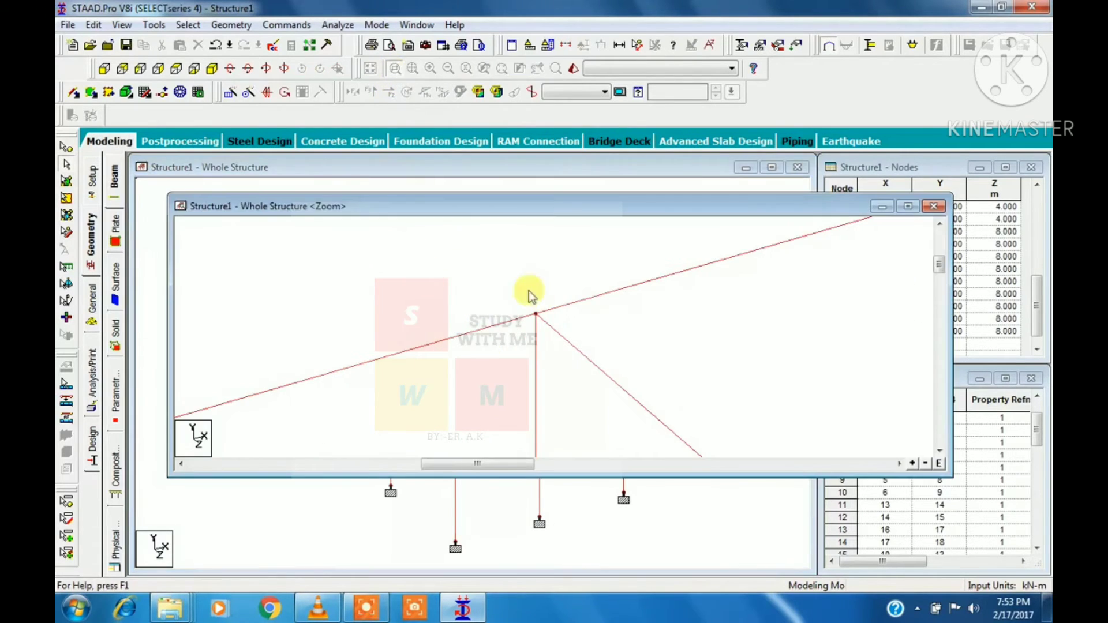
click(934, 206)
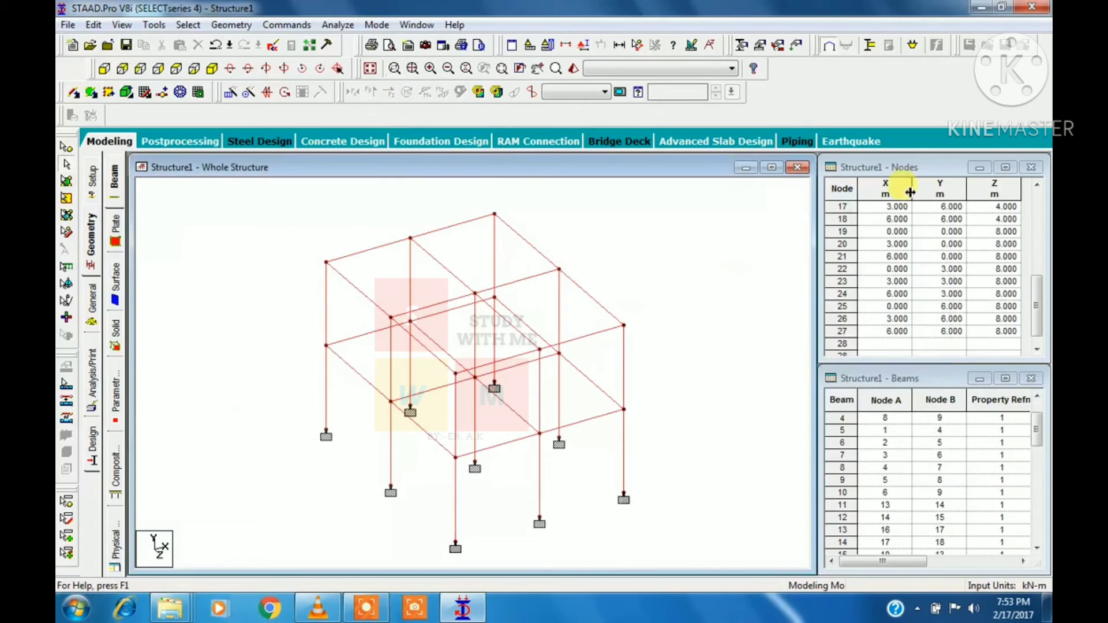
Pan the frame slightly in the whole structure view and look over the View commands
click(536, 70)
mouse_move(488, 311)
mouse_down()
mouse_move(477, 328)
mouse_move(492, 311)
mouse_up()
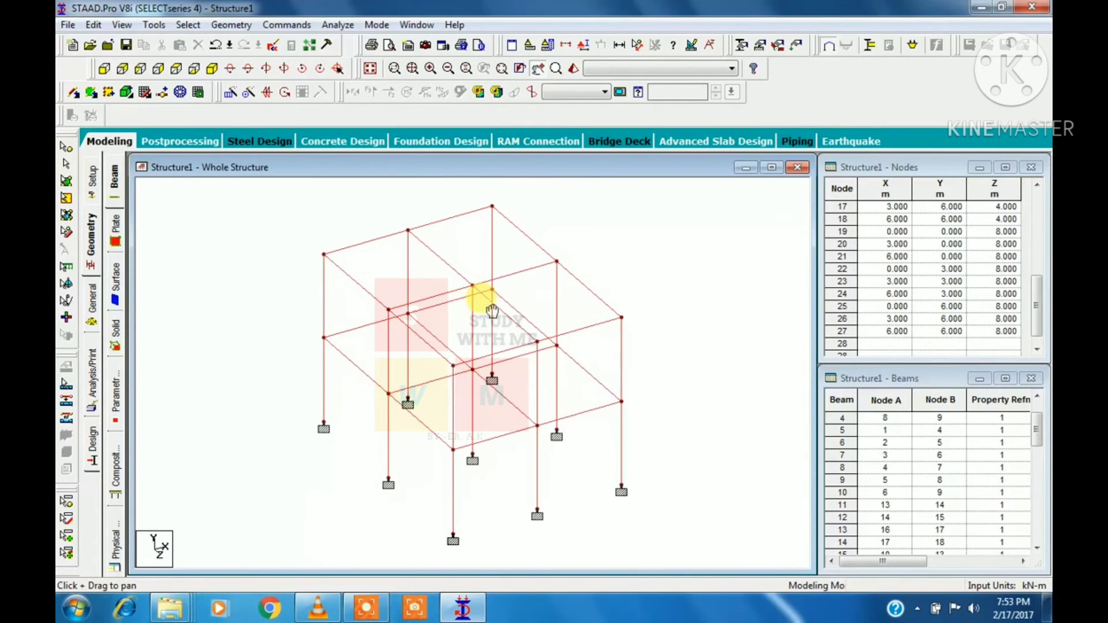
click(127, 26)
mouse_move(141, 46)
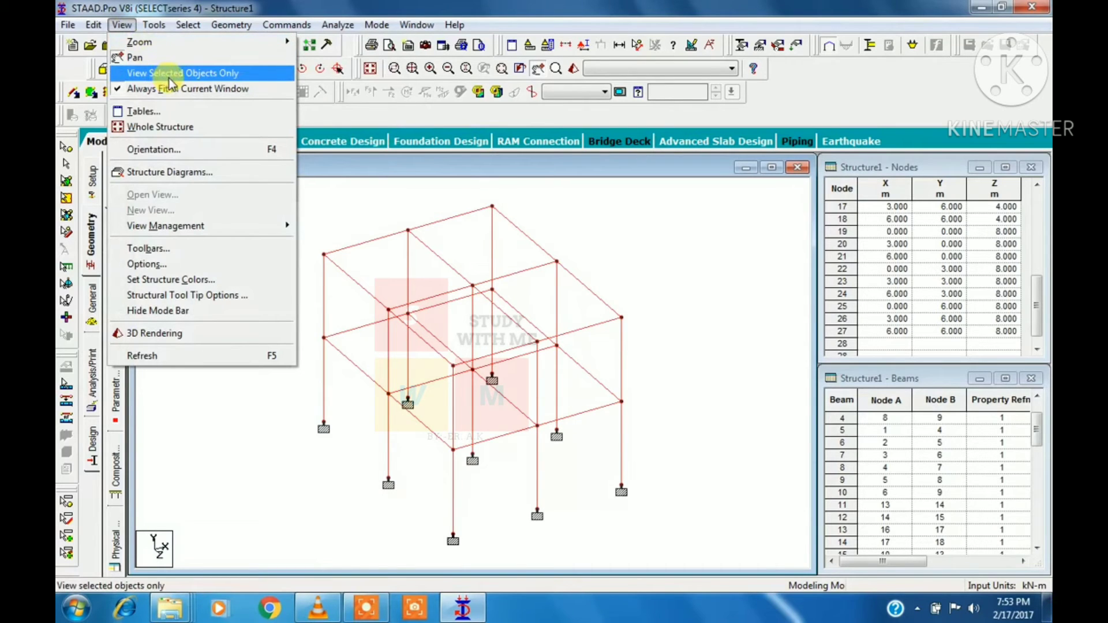
click(450, 231)
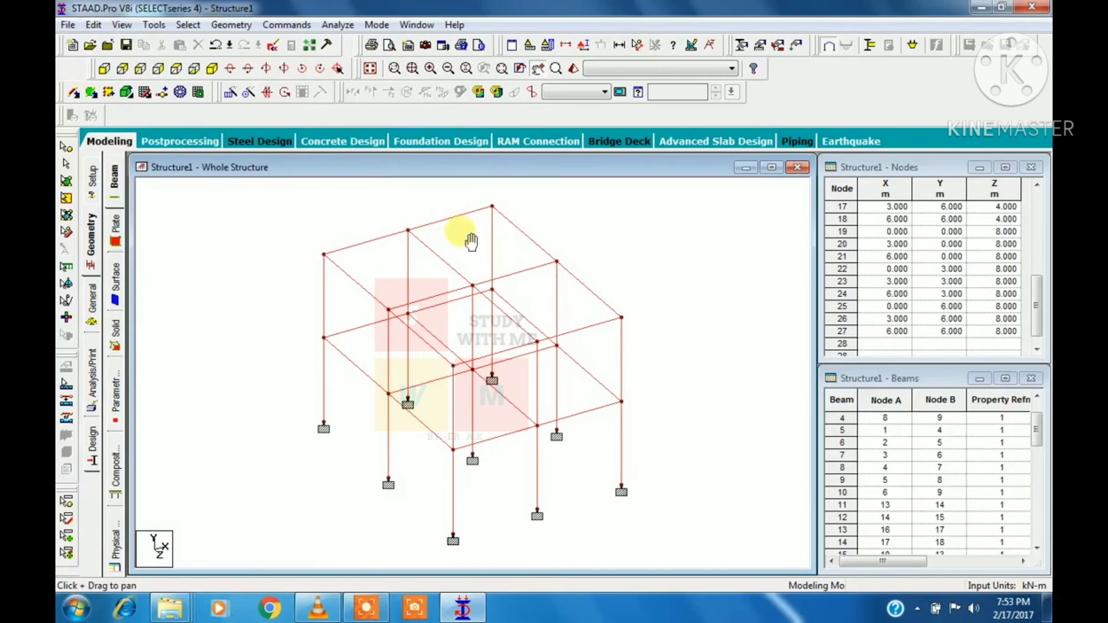
Select the beams and columns around the frame's right-hand corner, display only those members, and restore the whole structure
click(67, 163)
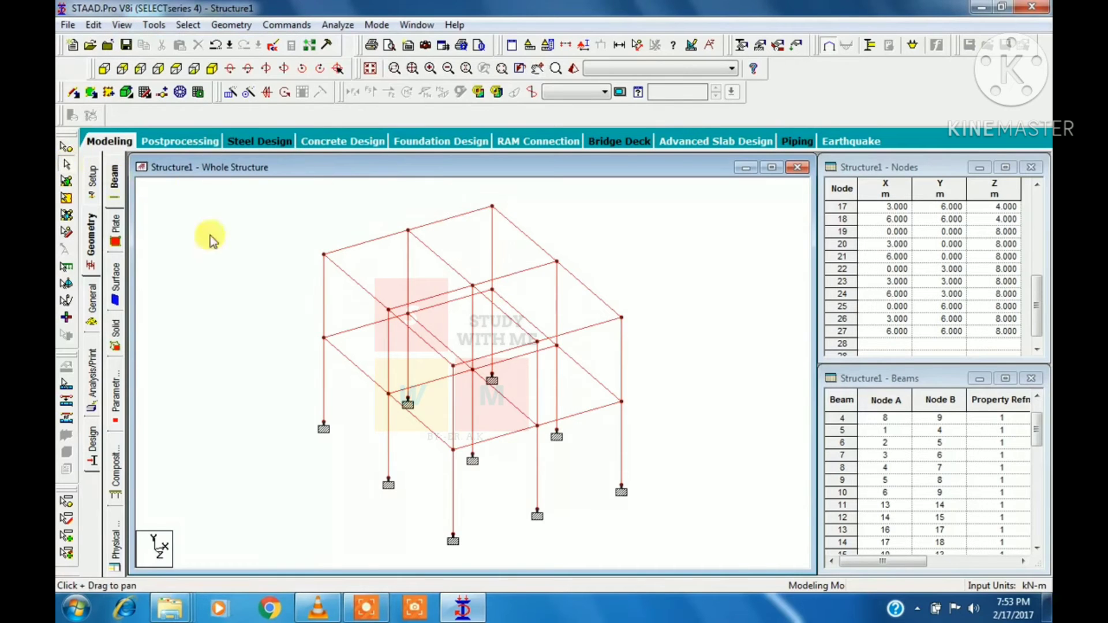
drag(681, 495, 530, 297)
click(122, 25)
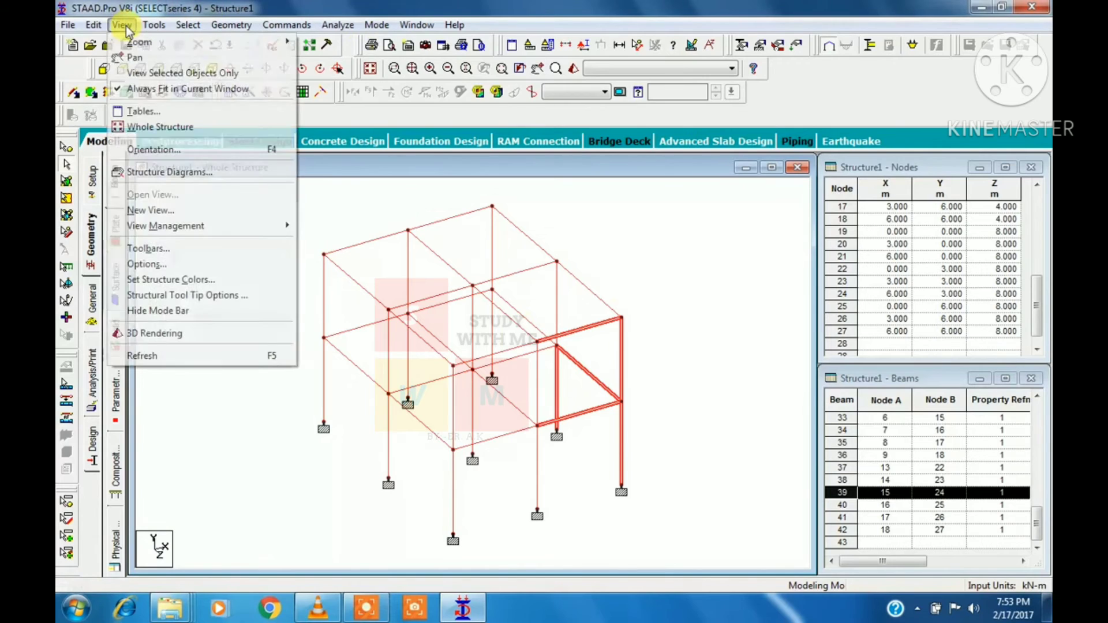
click(173, 73)
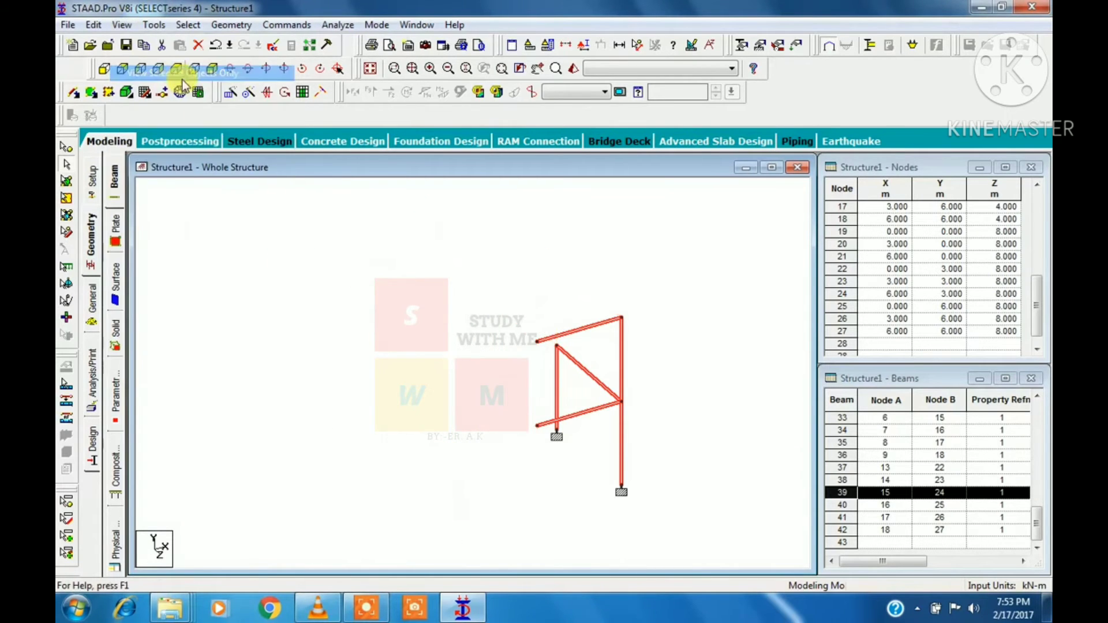
click(679, 345)
scroll(672, 406, up, 2)
middle_drag(672, 405, 462, 350)
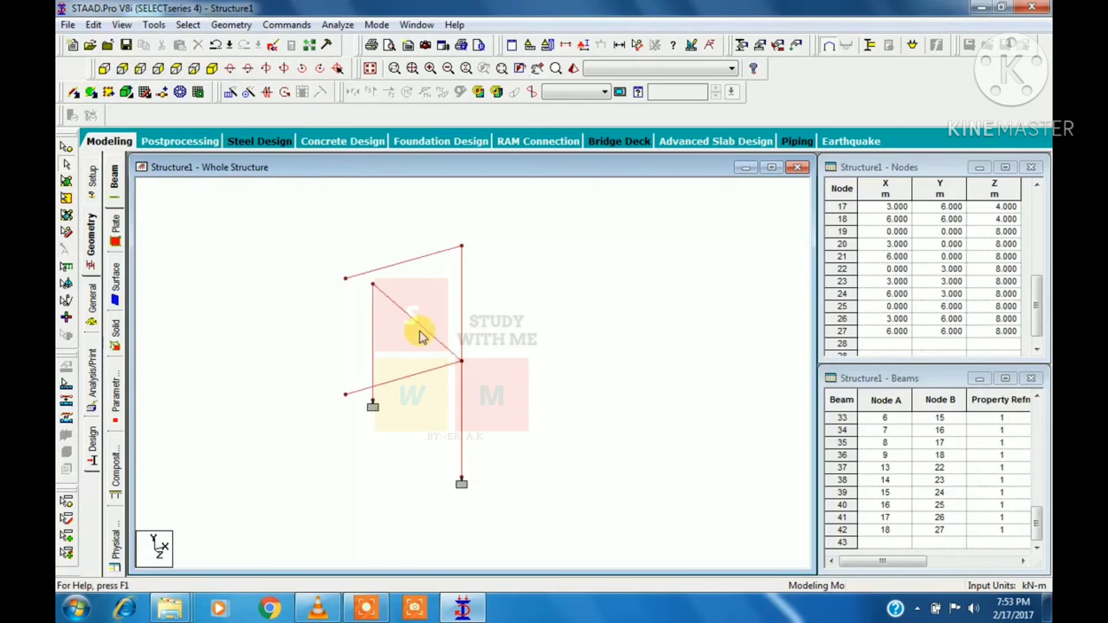
click(122, 25)
click(160, 127)
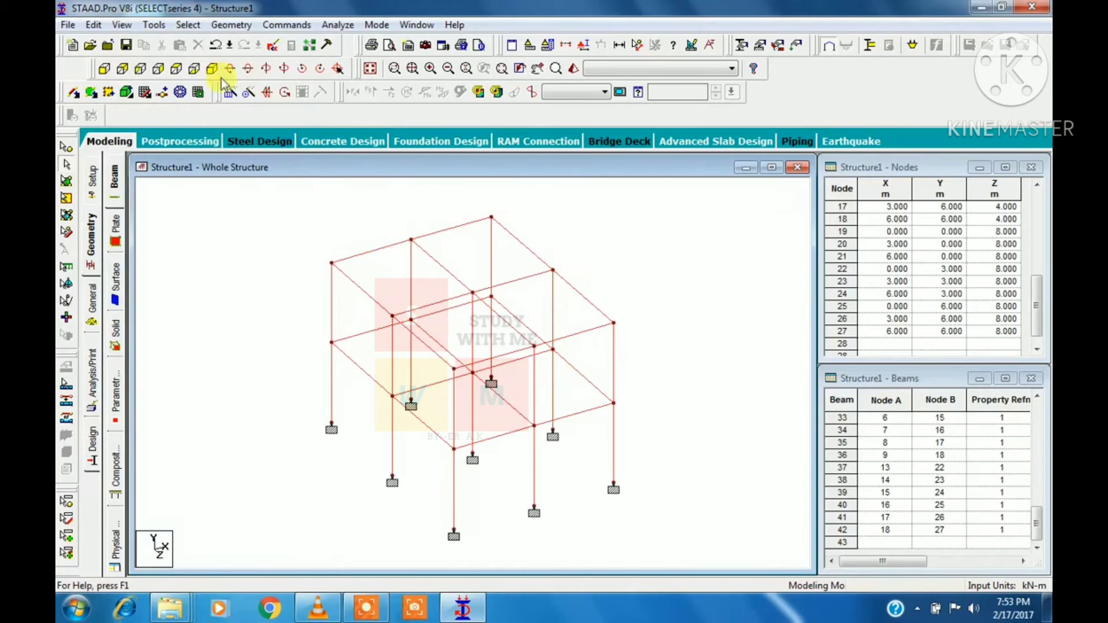
Look over the list of available tables and the toolbar customization options, closing both without changes
click(122, 25)
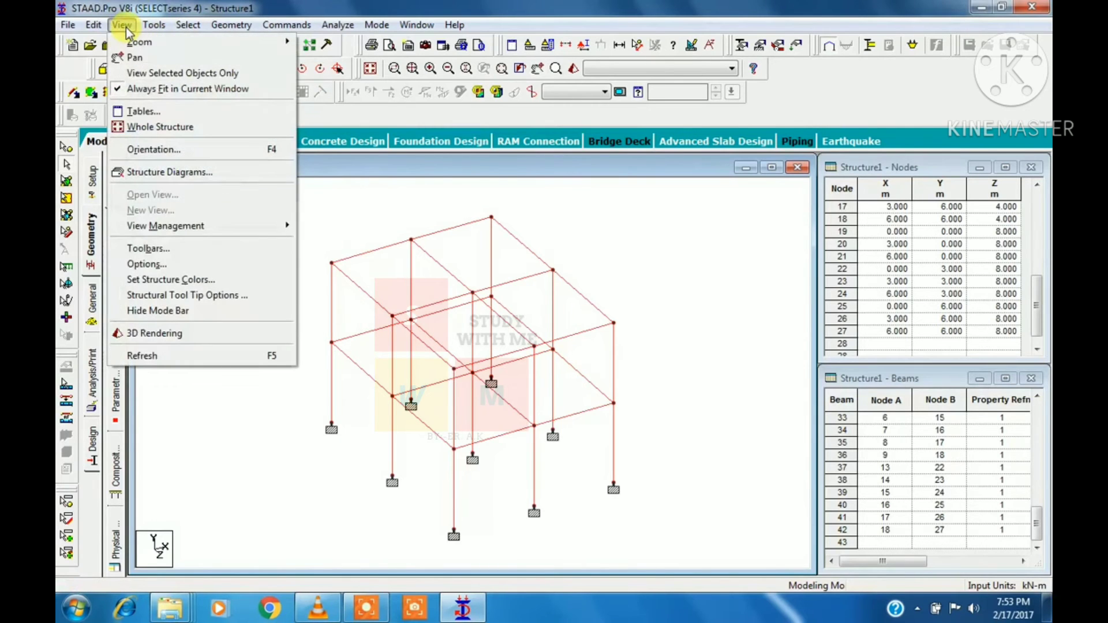
click(141, 111)
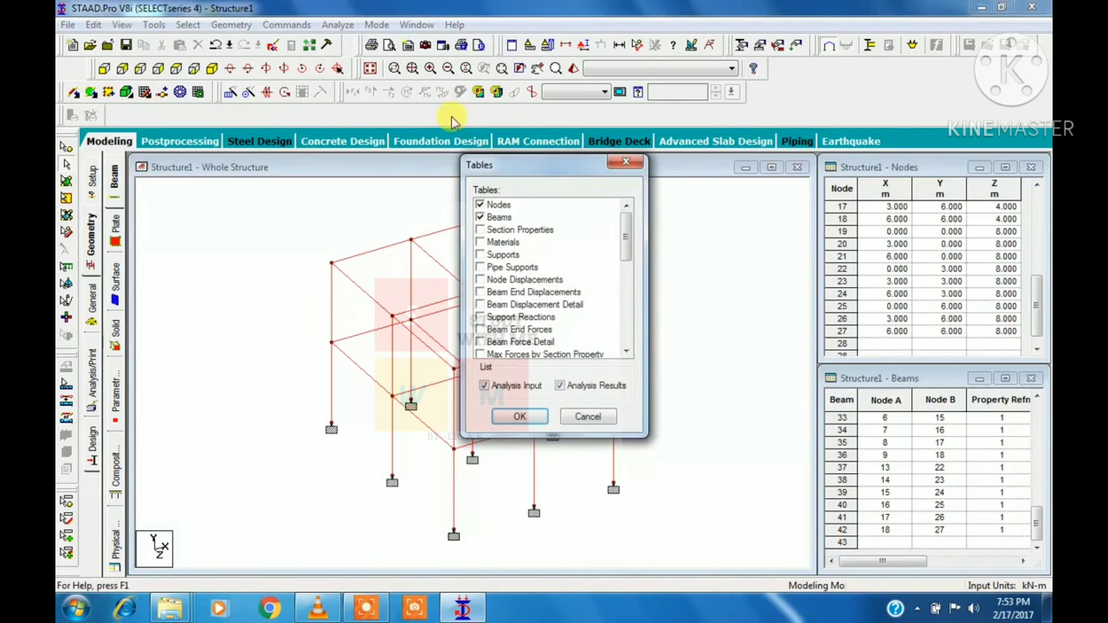
click(618, 165)
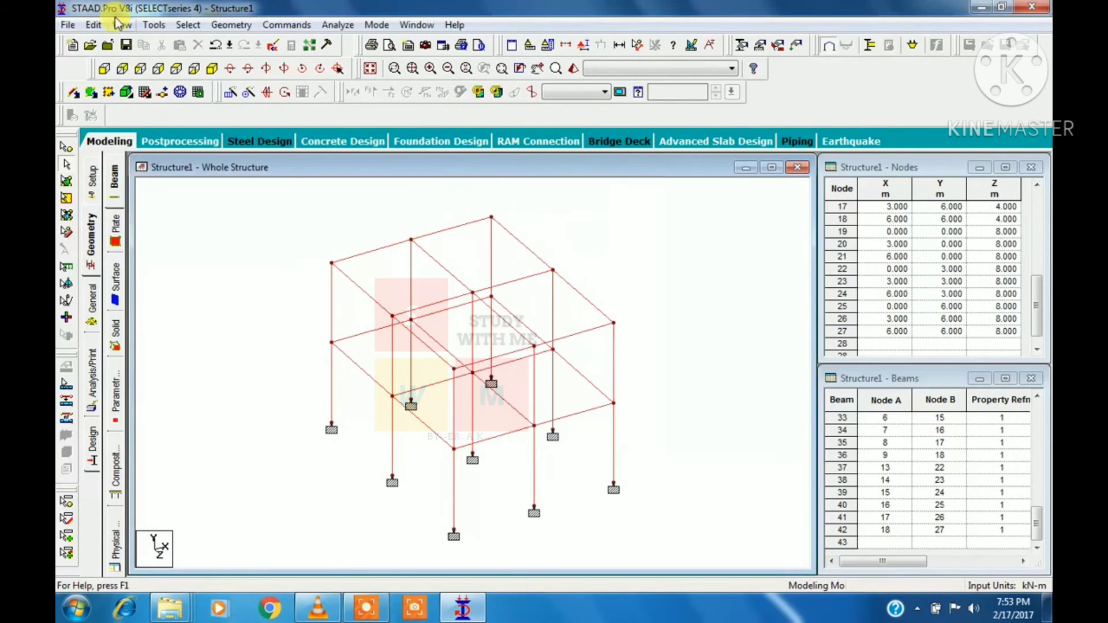
click(122, 25)
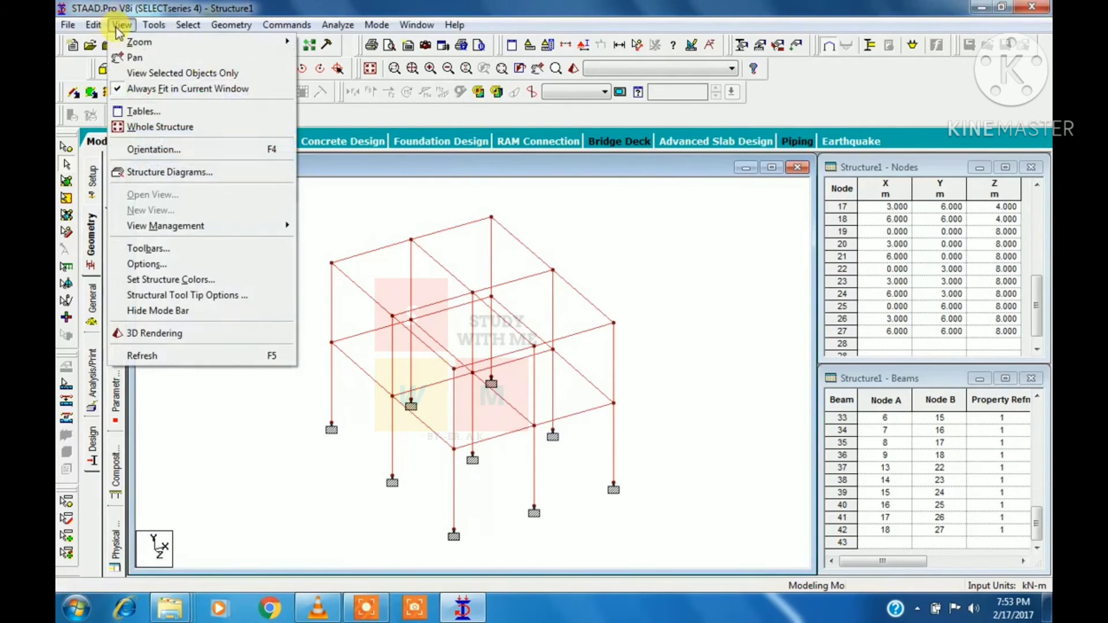
click(177, 253)
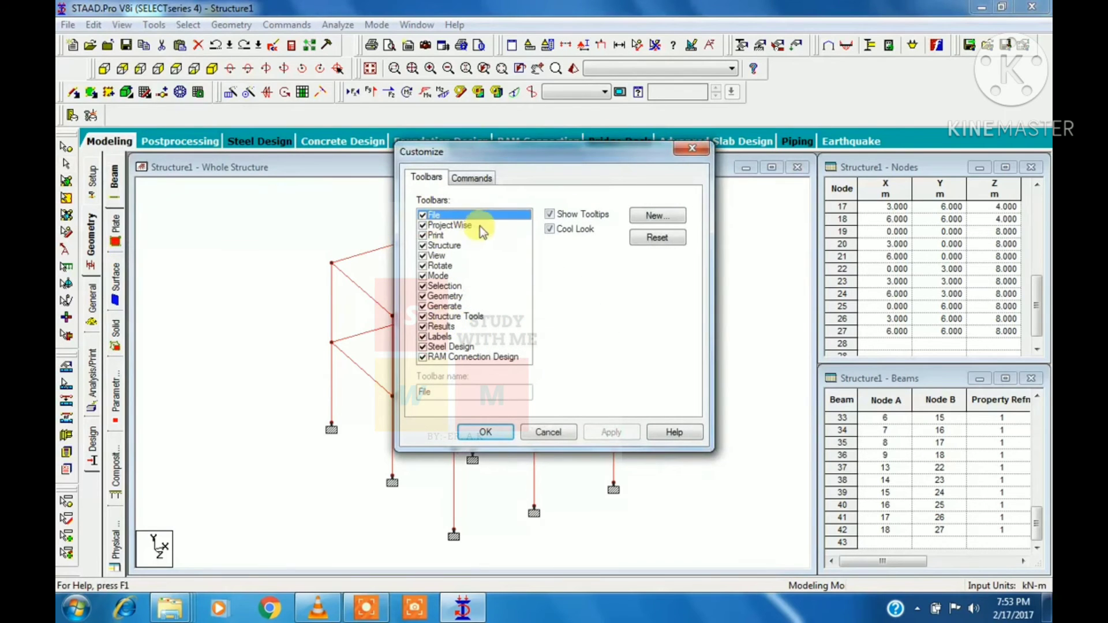
click(692, 151)
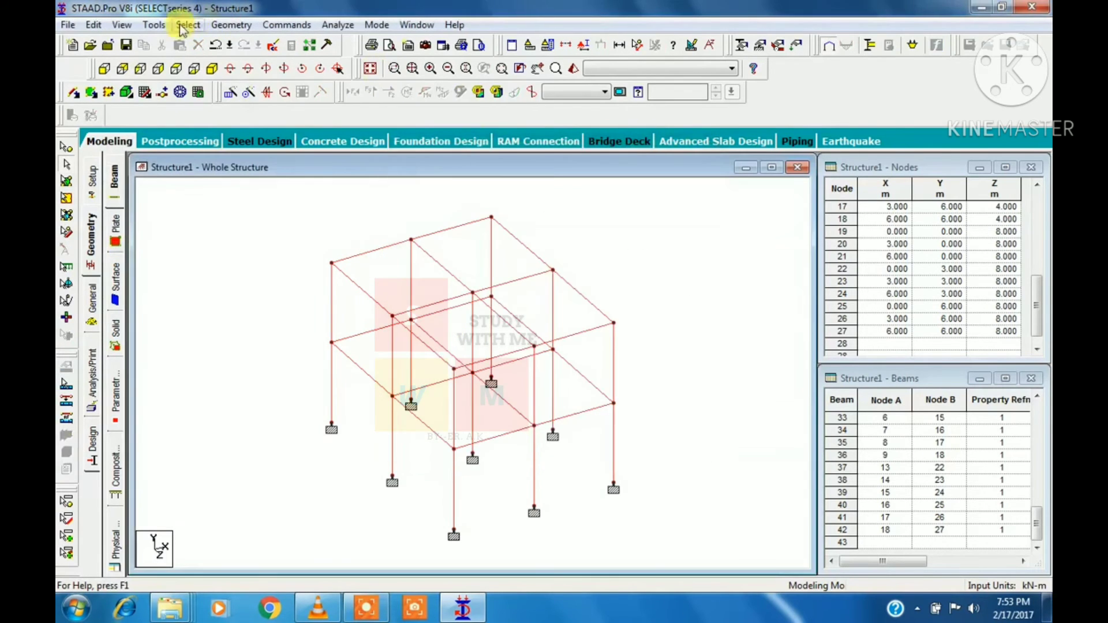
Review the Structure, Loads and Results, Scales, Labels and Design Results settings of the structure diagrams, and close them
click(122, 25)
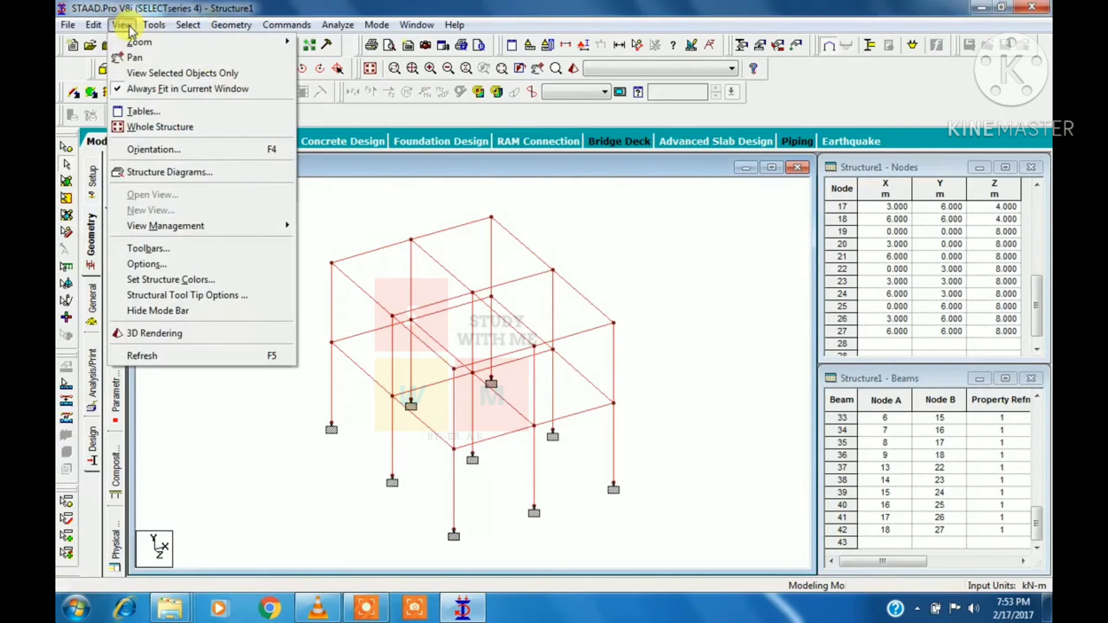
click(182, 175)
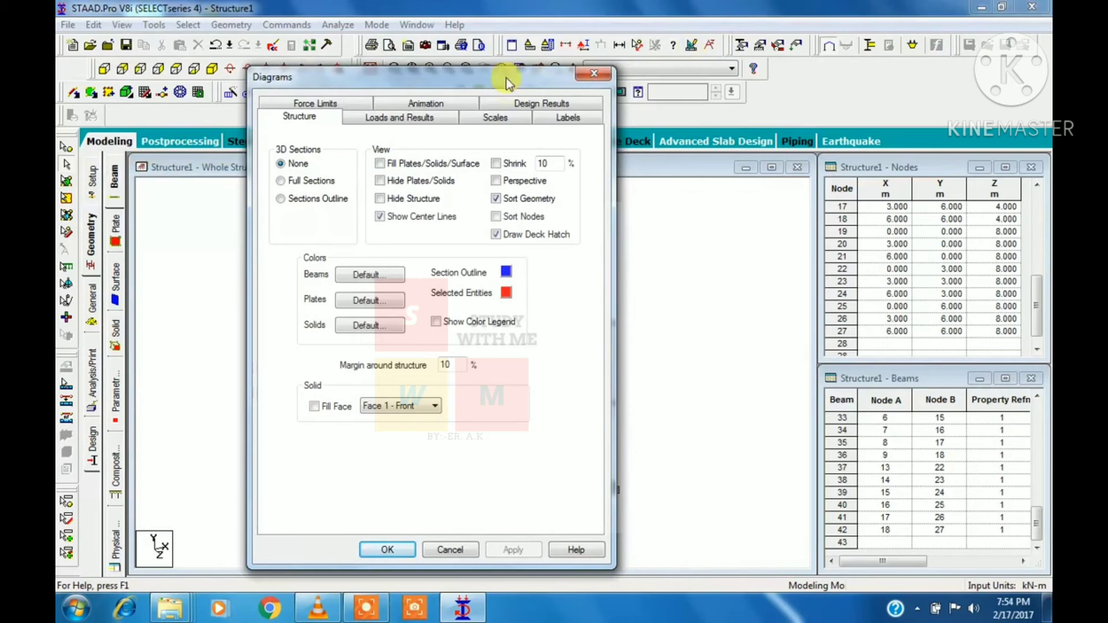
drag(508, 78, 534, 75)
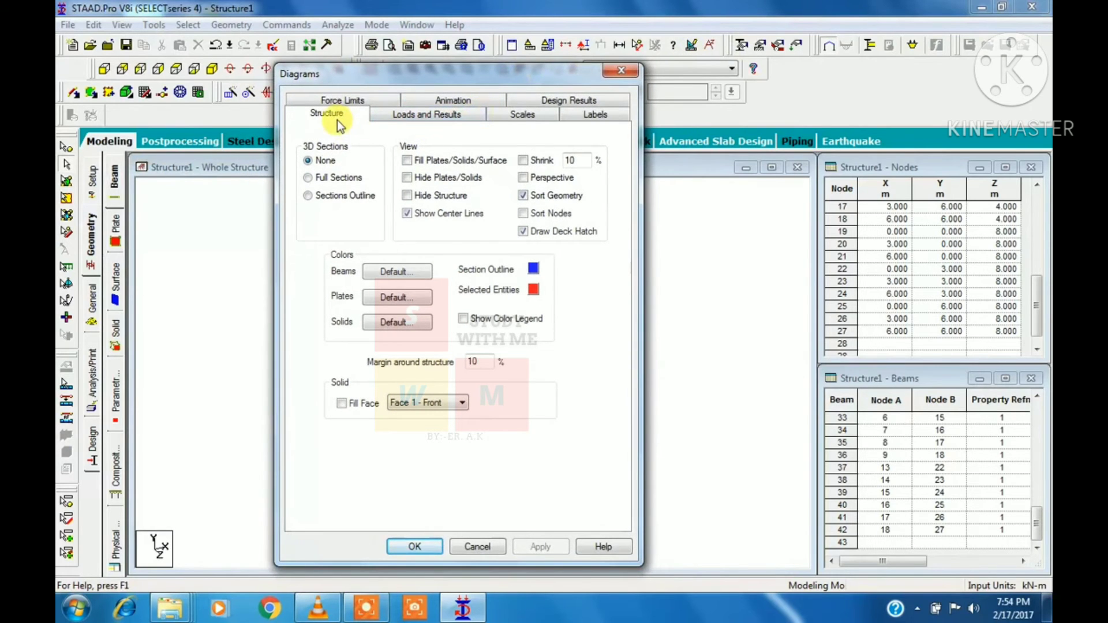
click(430, 113)
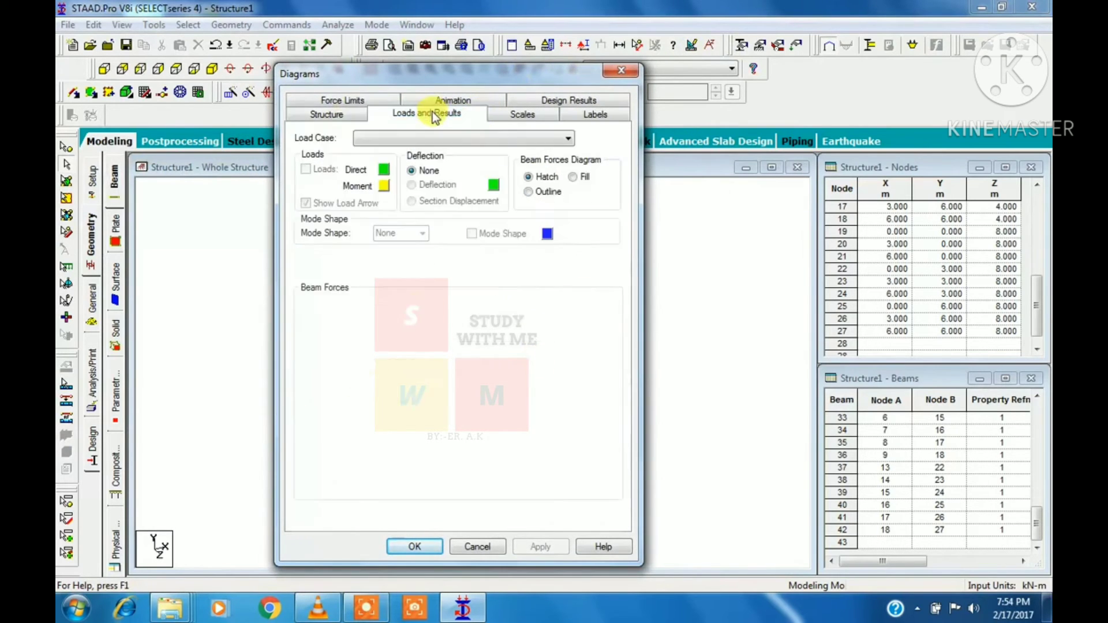
click(525, 115)
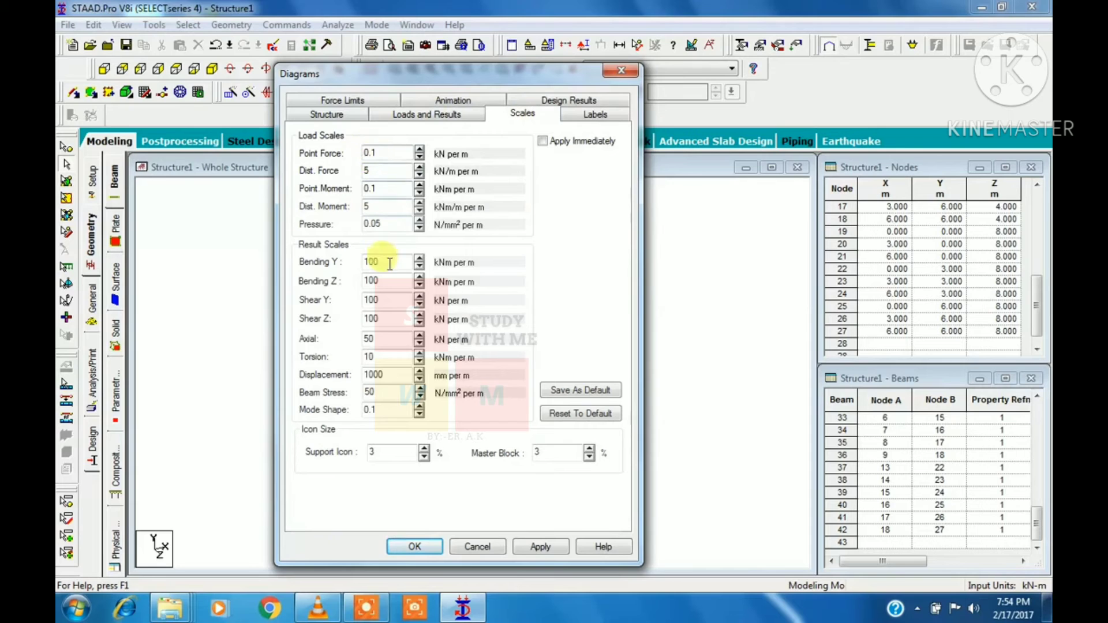
click(587, 116)
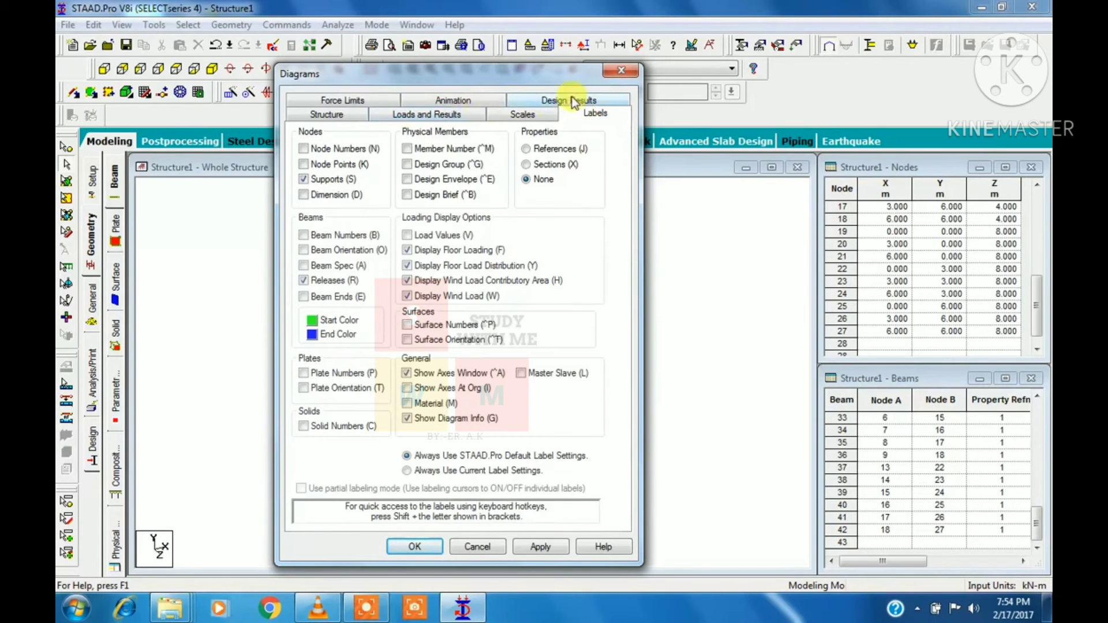
click(573, 99)
click(512, 351)
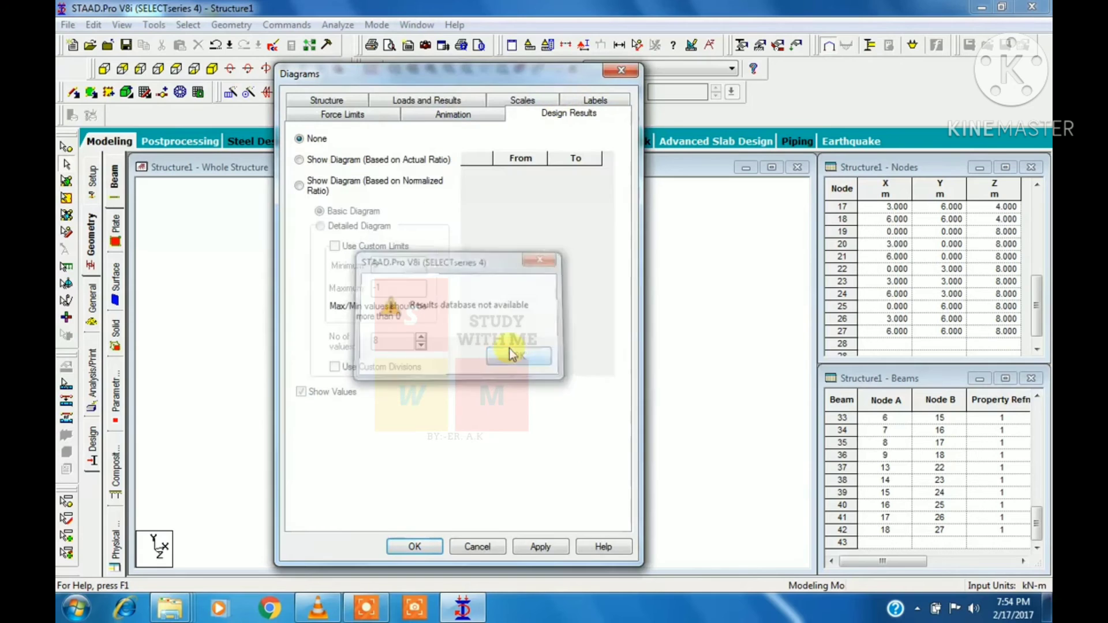
click(618, 72)
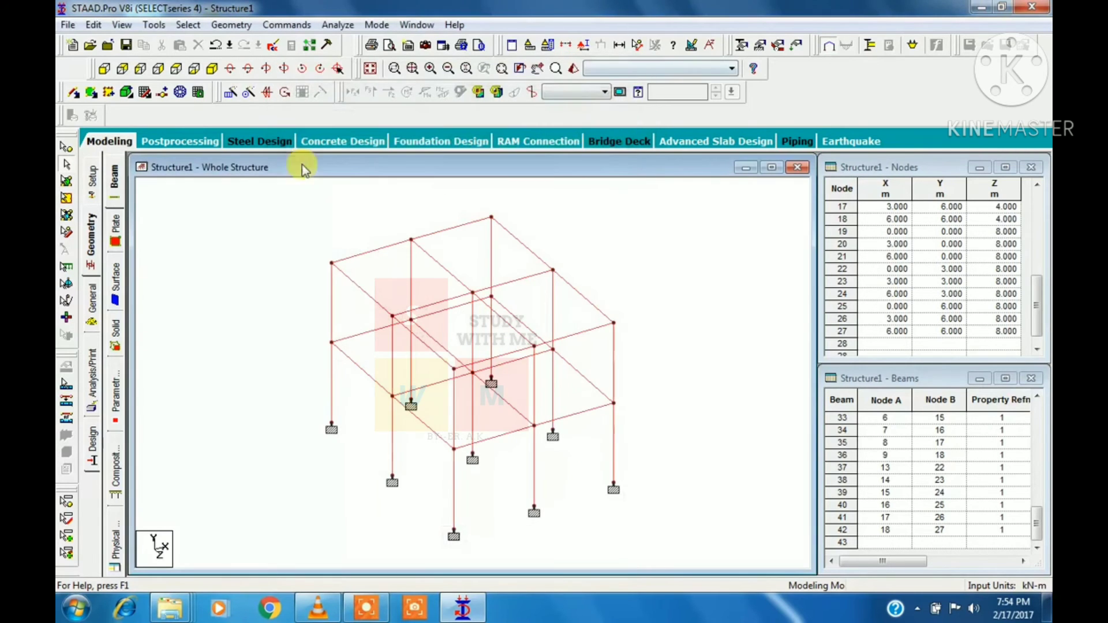
Open and close the display options, and look over the structure color, tool tip, mode bar and rendering commands
click(124, 26)
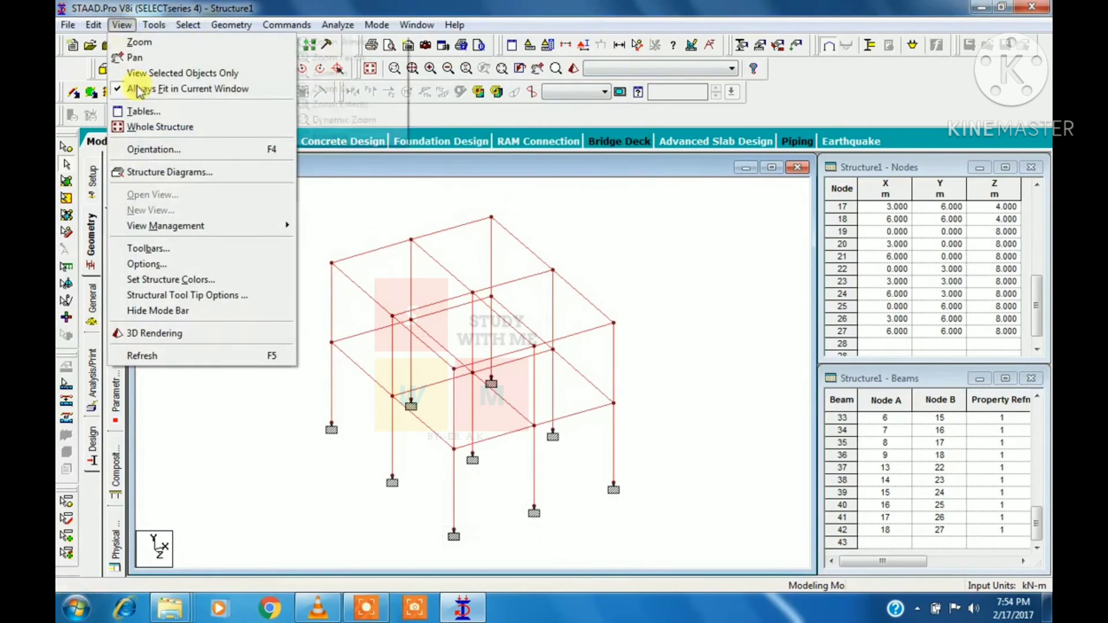
click(194, 265)
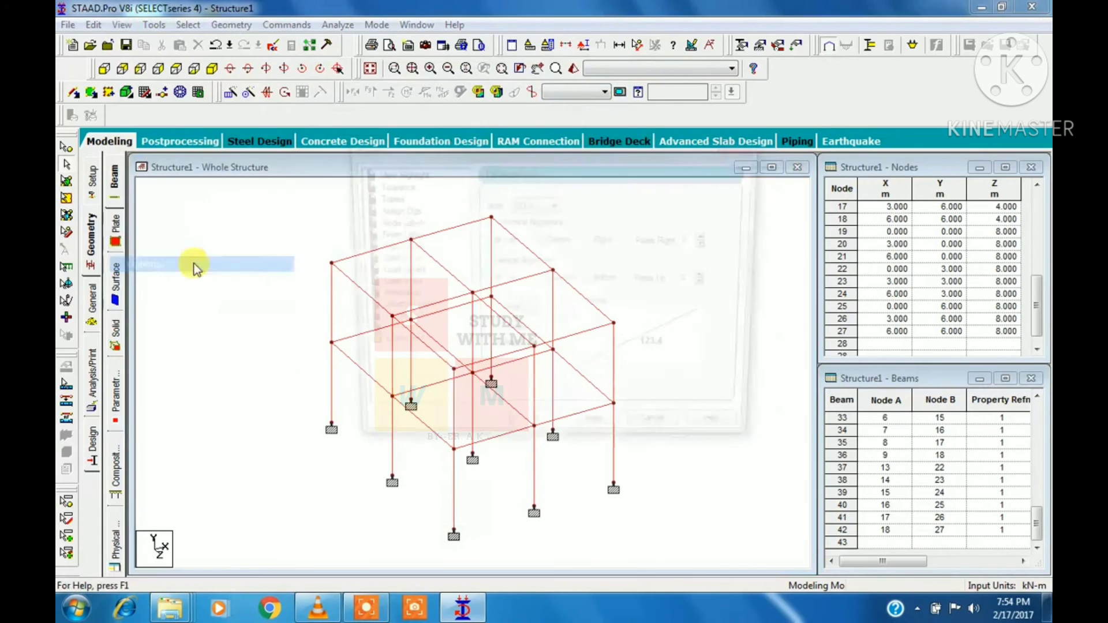
click(739, 148)
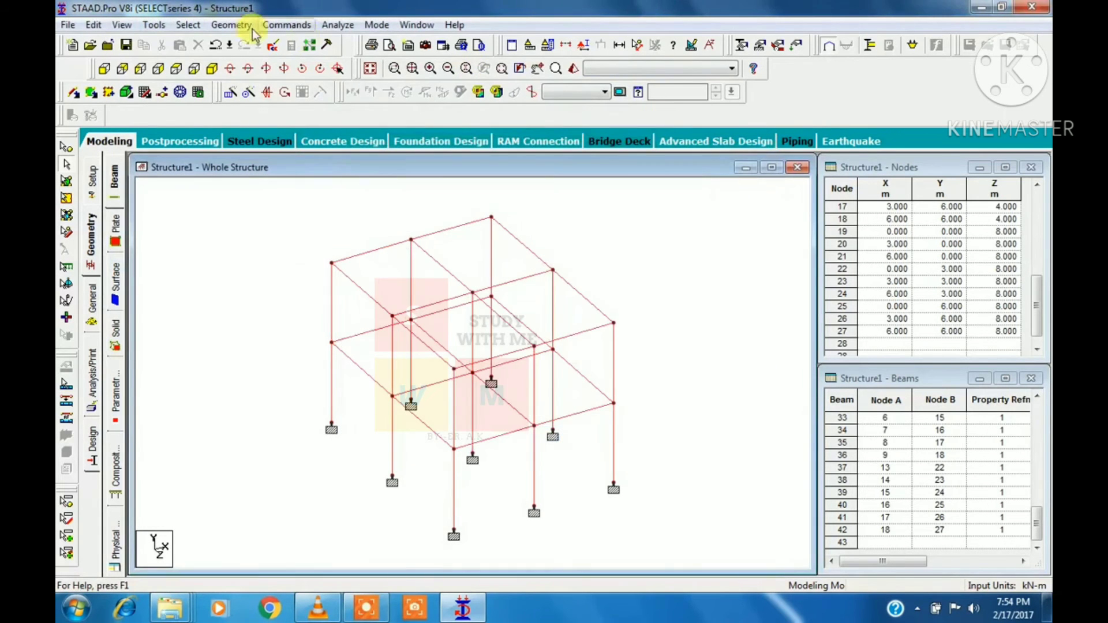
click(124, 26)
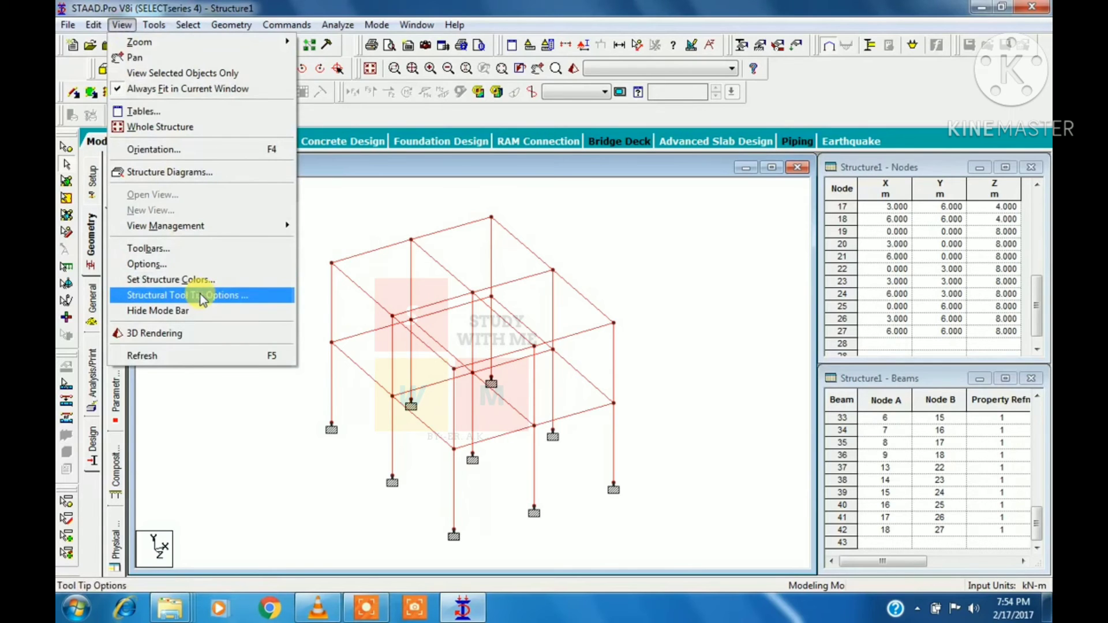
click(389, 198)
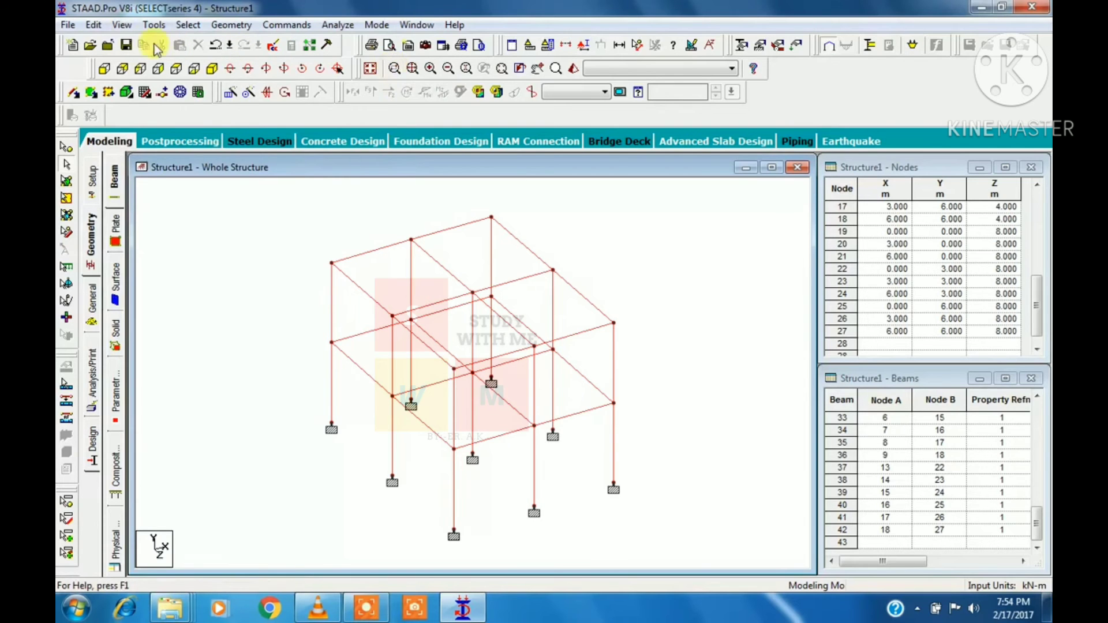
click(136, 27)
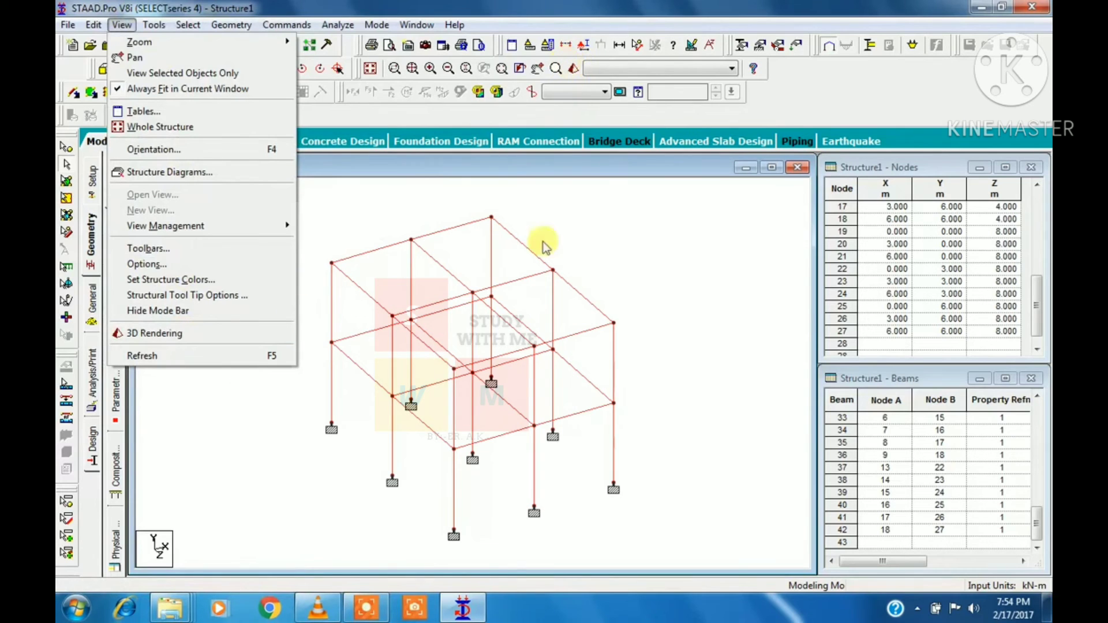
click(628, 240)
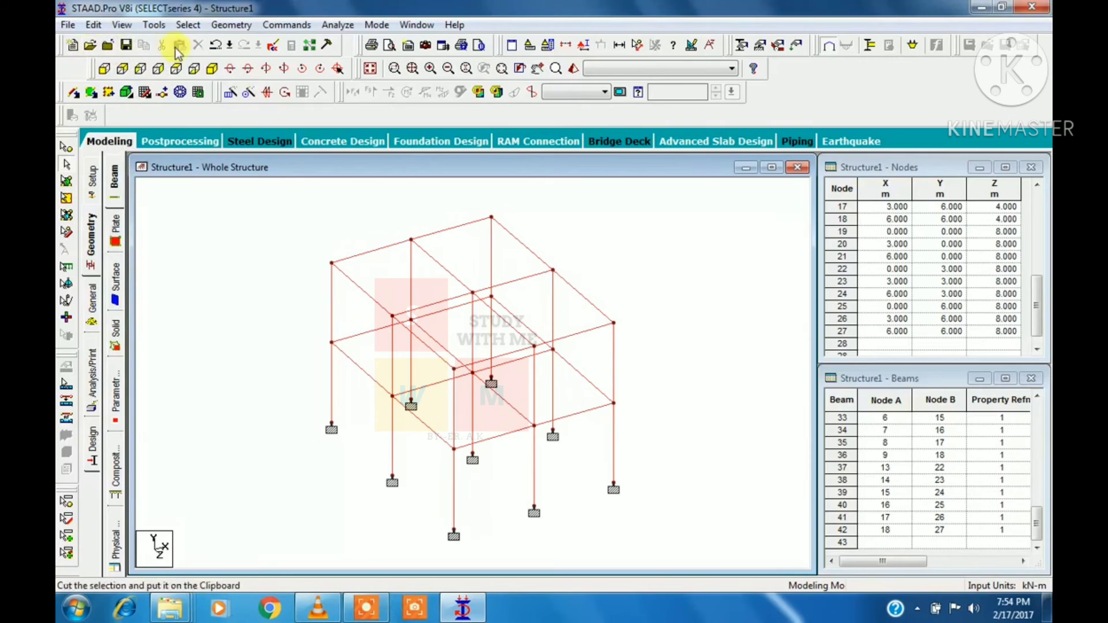
Save the structure, review its material, member property and support commands in the STAAD Editor, and close the editor
click(272, 47)
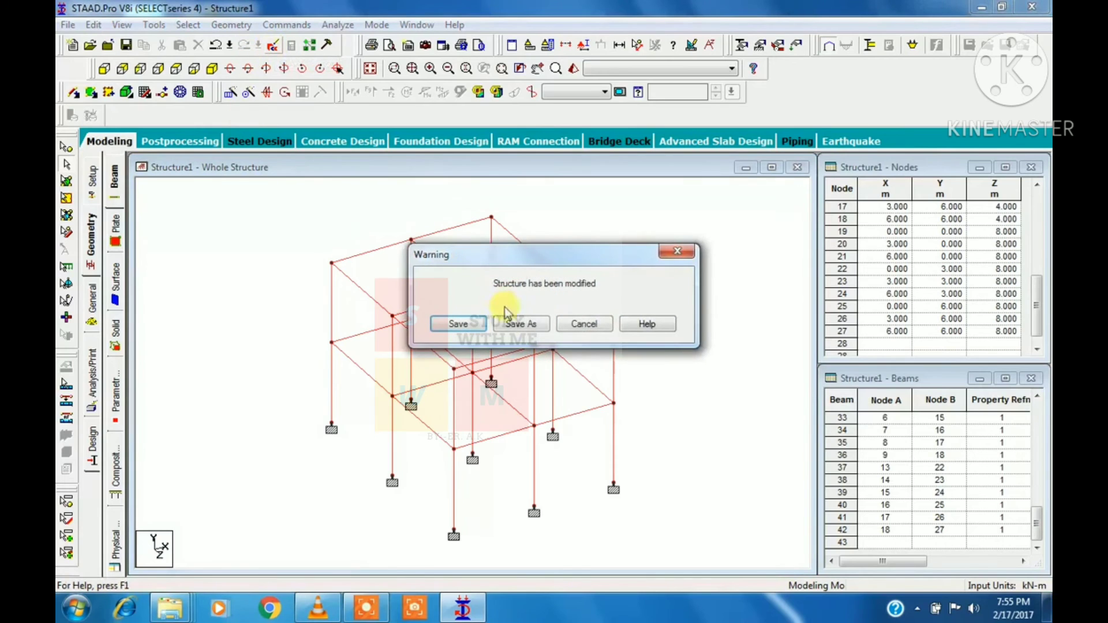
click(468, 327)
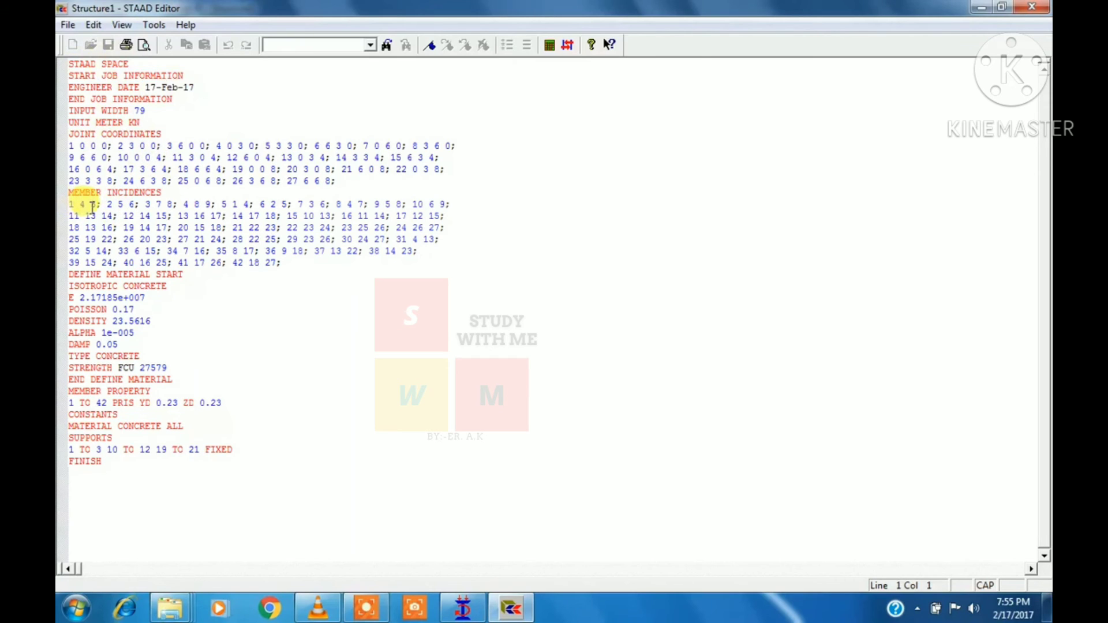
drag(88, 278, 136, 356)
click(167, 312)
click(164, 350)
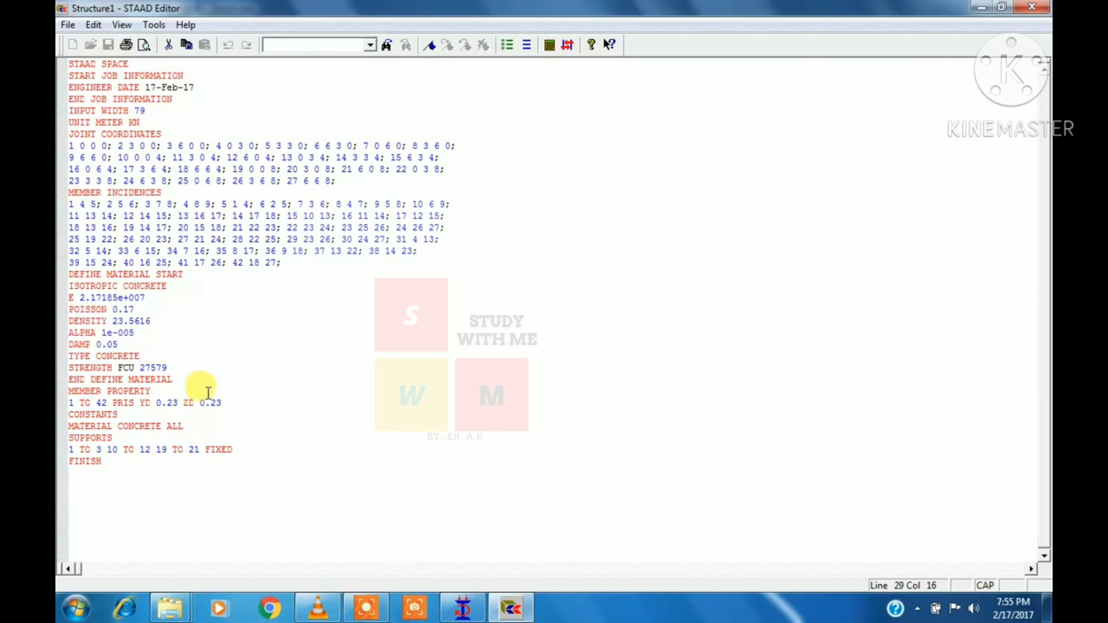
drag(184, 414, 137, 477)
click(153, 462)
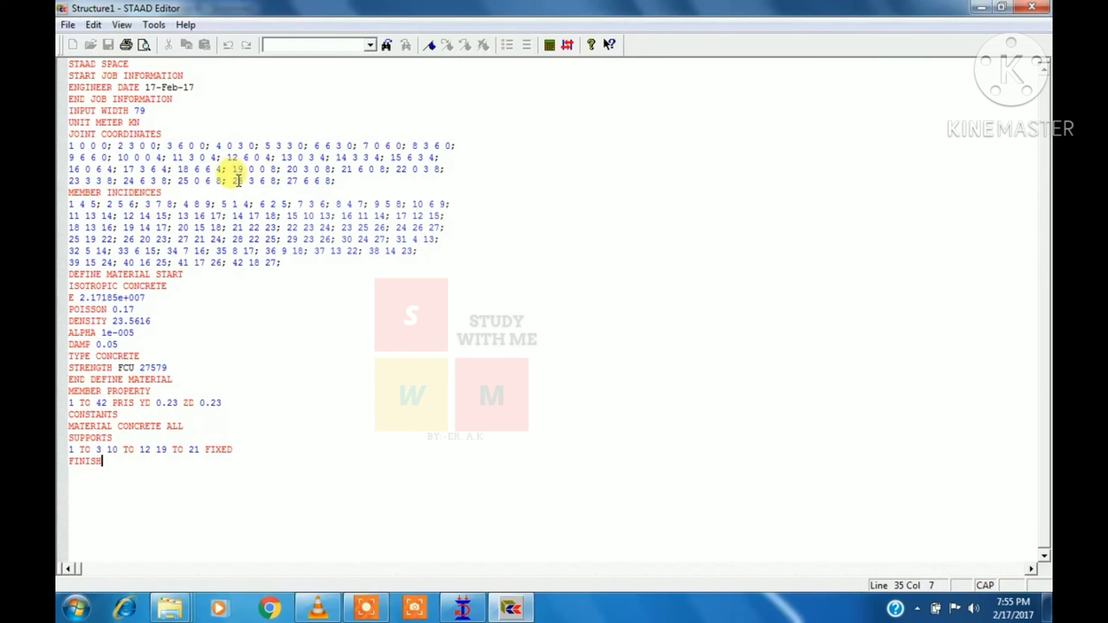
click(1032, 7)
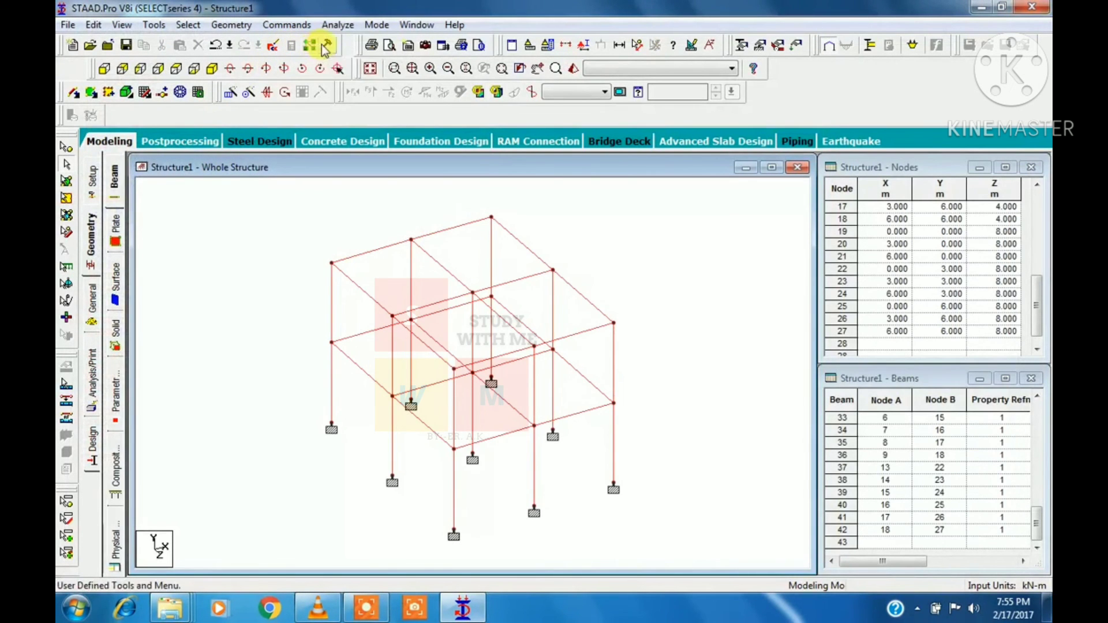
Take a picture of the wireframe frame and another of its 3D rendered view, both captioned Whole Structure, and close the rendered view
click(424, 50)
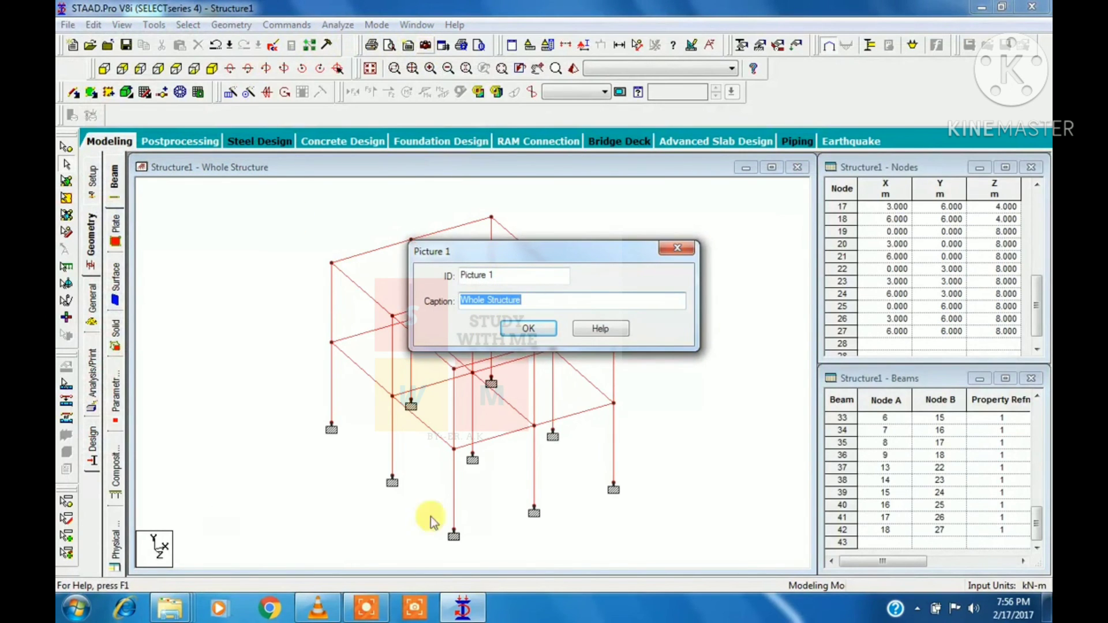
click(529, 328)
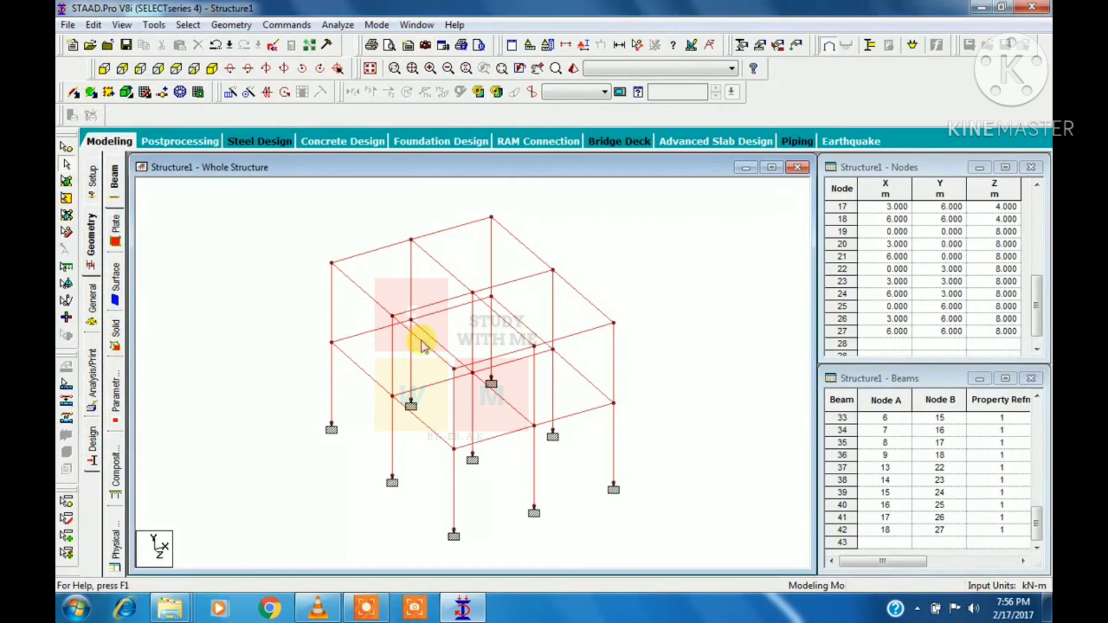
click(571, 70)
drag(546, 269, 492, 235)
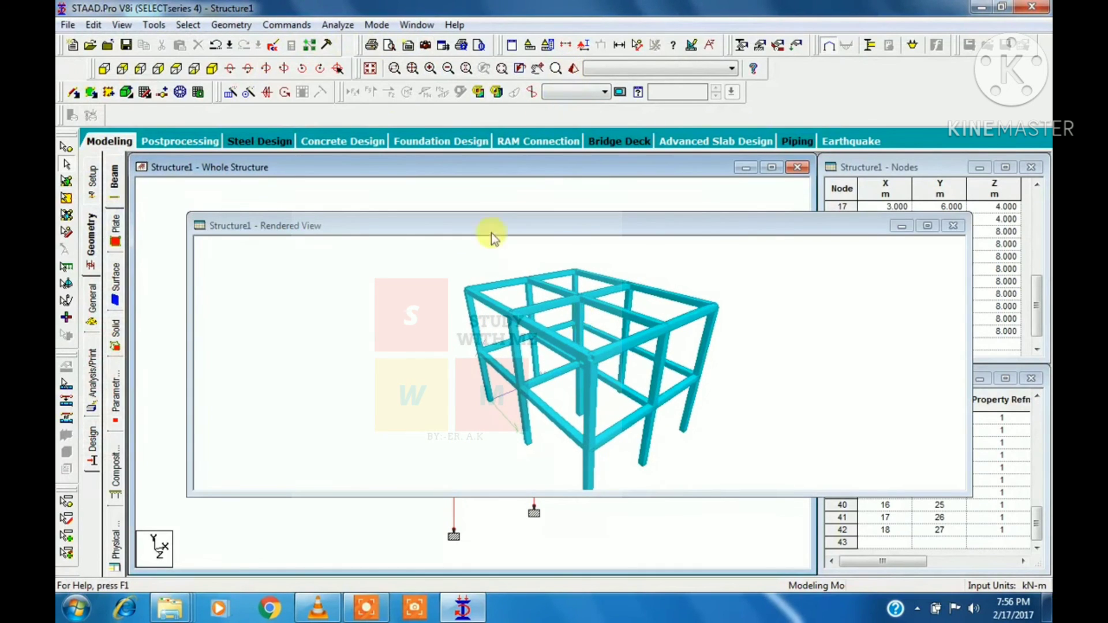
click(425, 45)
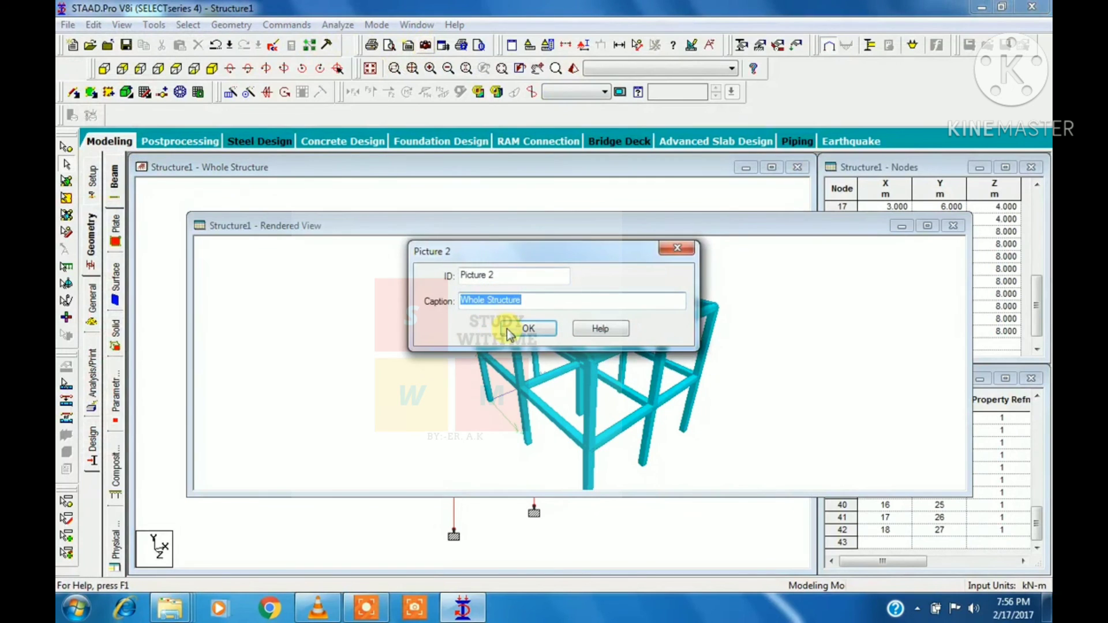
click(508, 327)
click(953, 225)
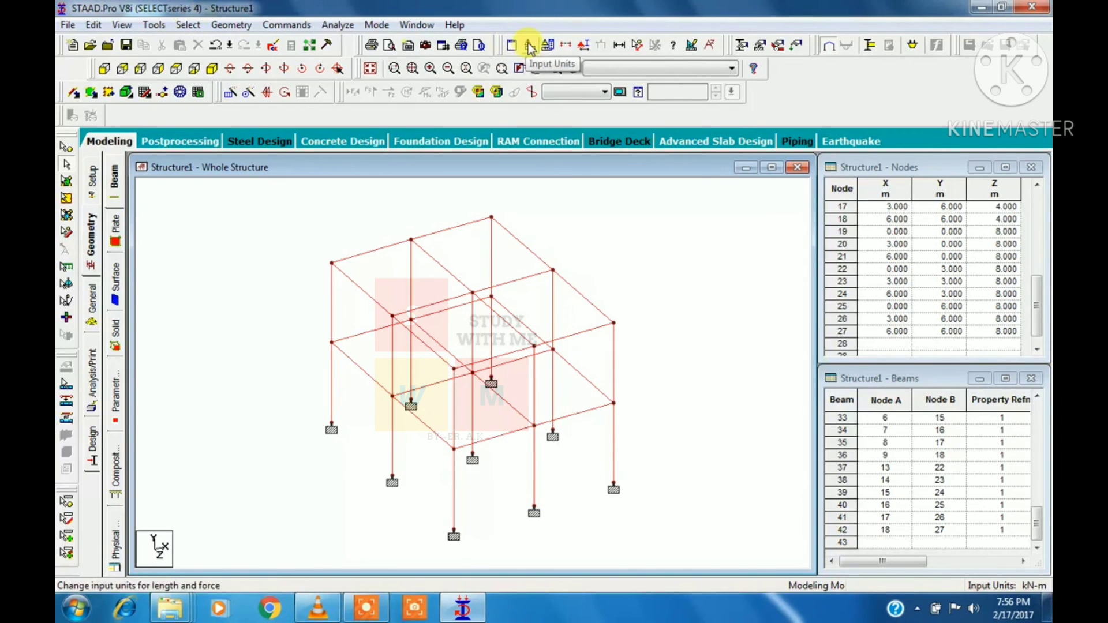
Look over the list of available tables and the current input length and force units, closing both without changes
click(511, 45)
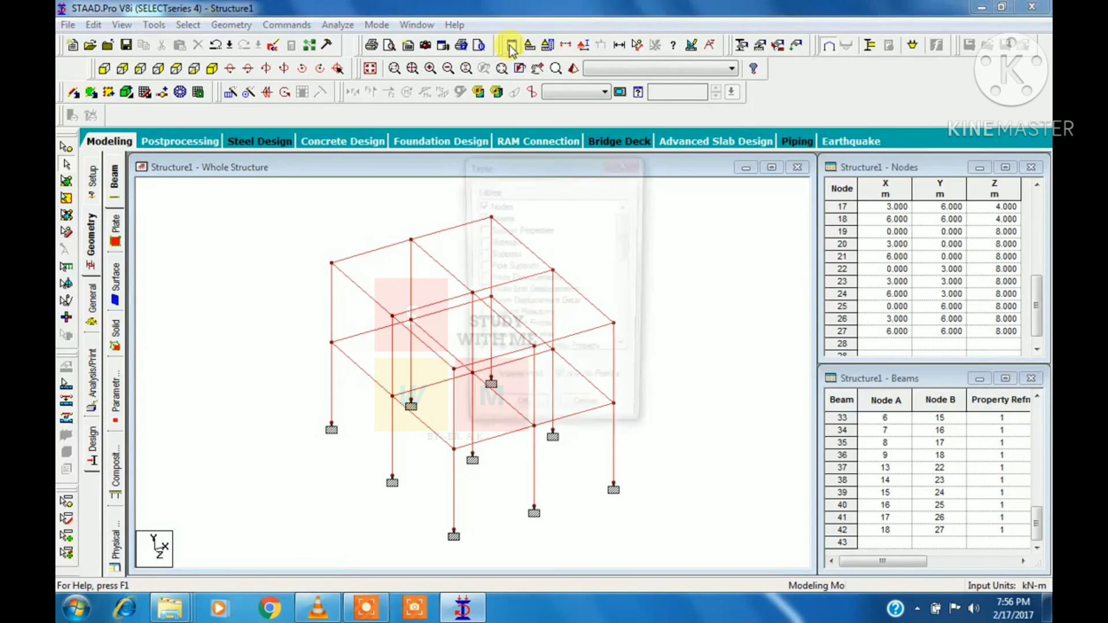
click(627, 166)
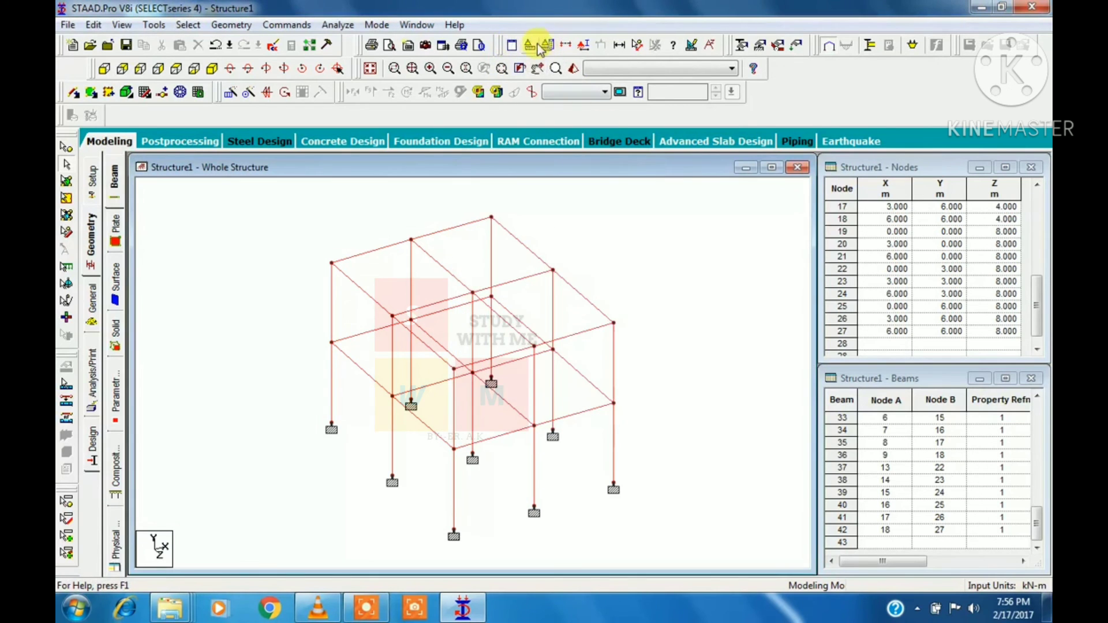
click(531, 45)
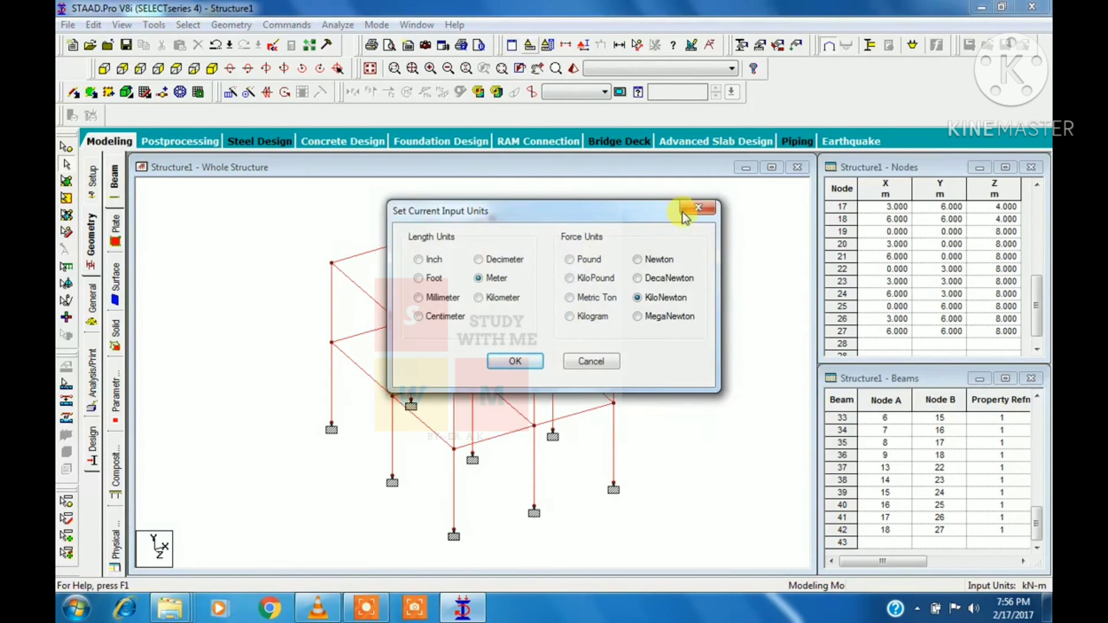
click(685, 211)
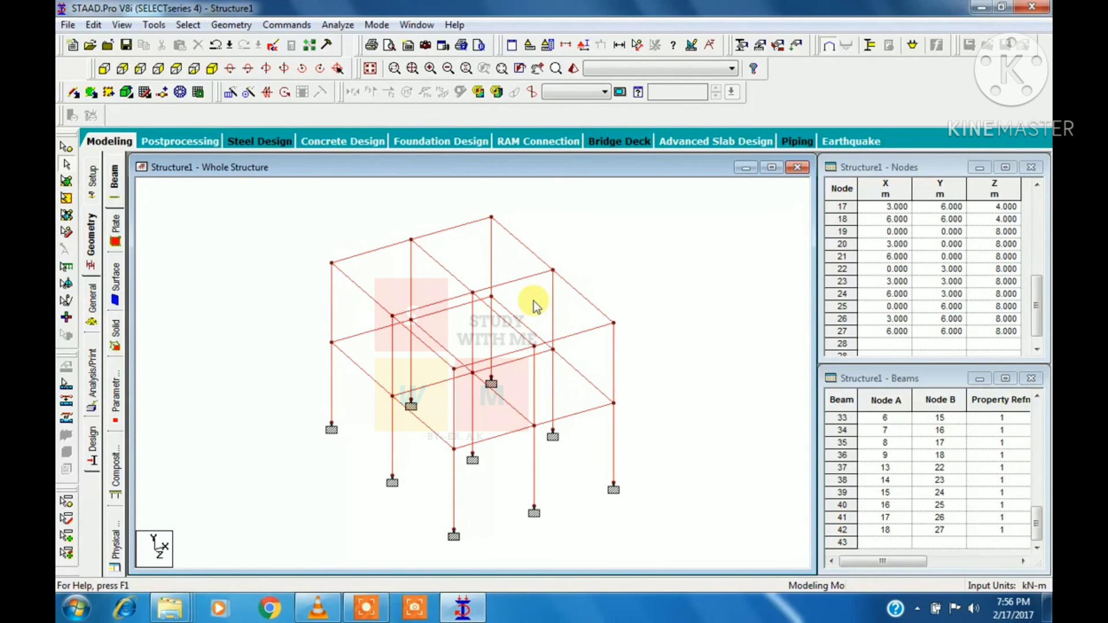
click(415, 607)
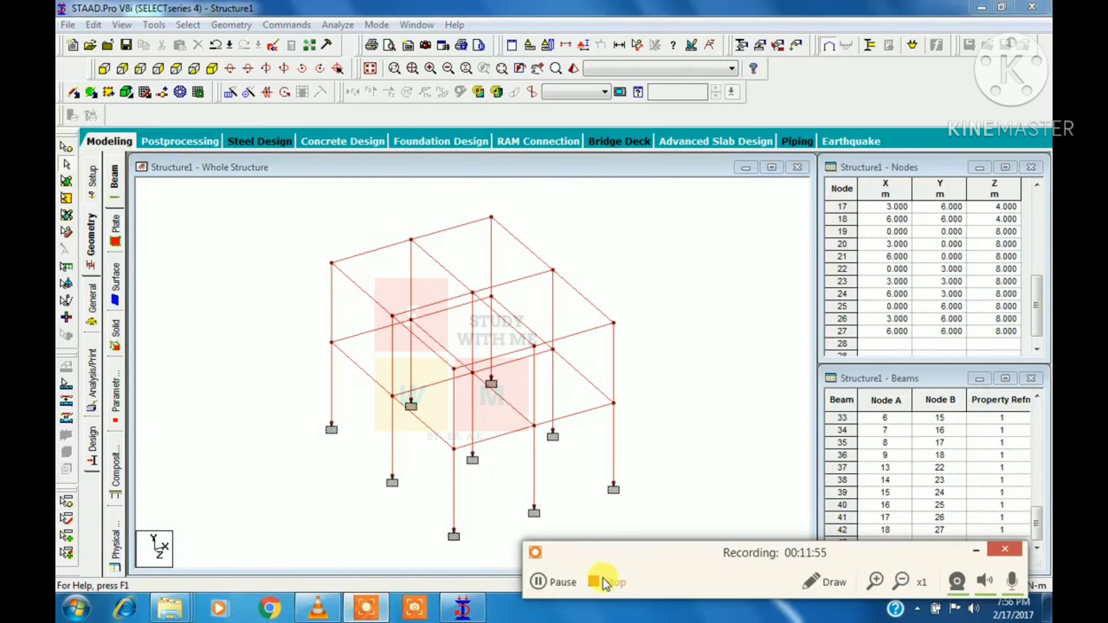